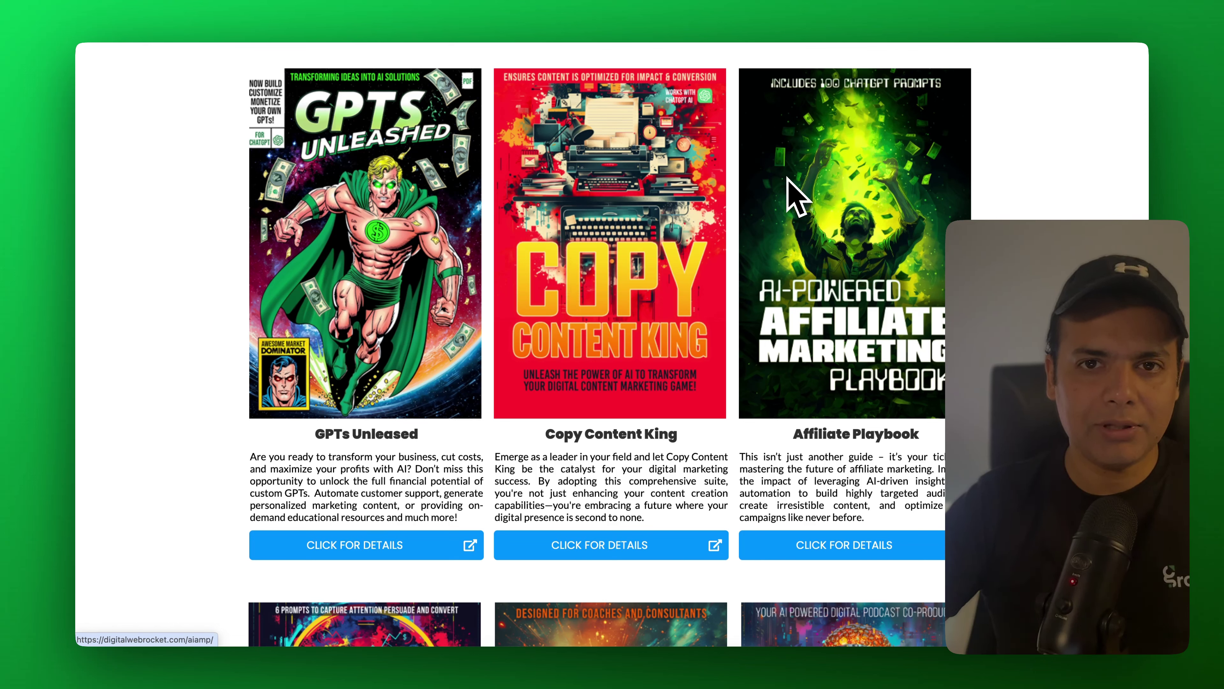
# Switch to Grawt, start a new page from scratch, and name it "Listings"
pyautogui.click(1000, 22)
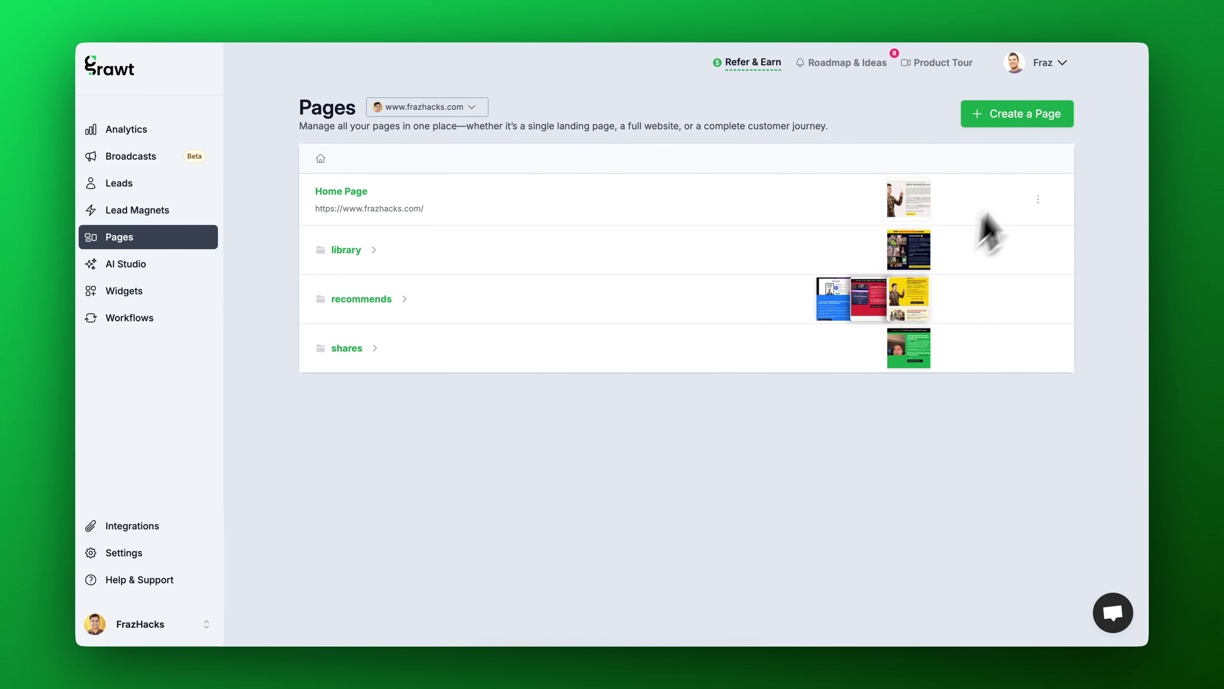
pyautogui.click(1022, 118)
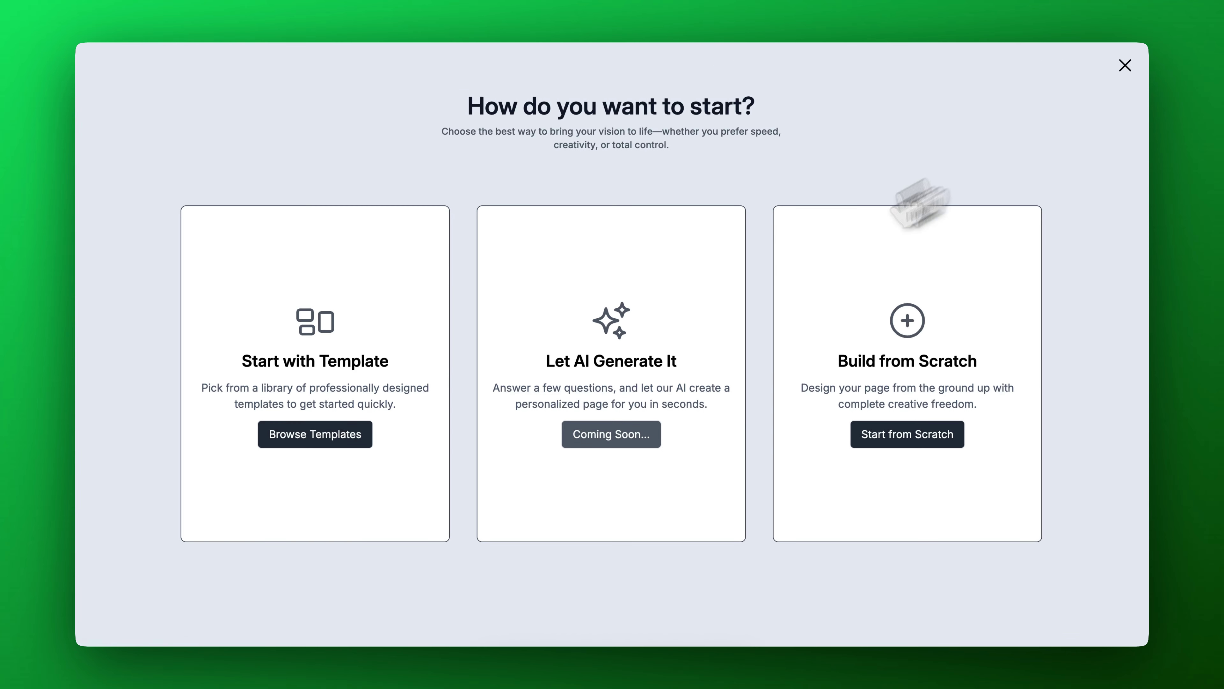
pyautogui.click(889, 442)
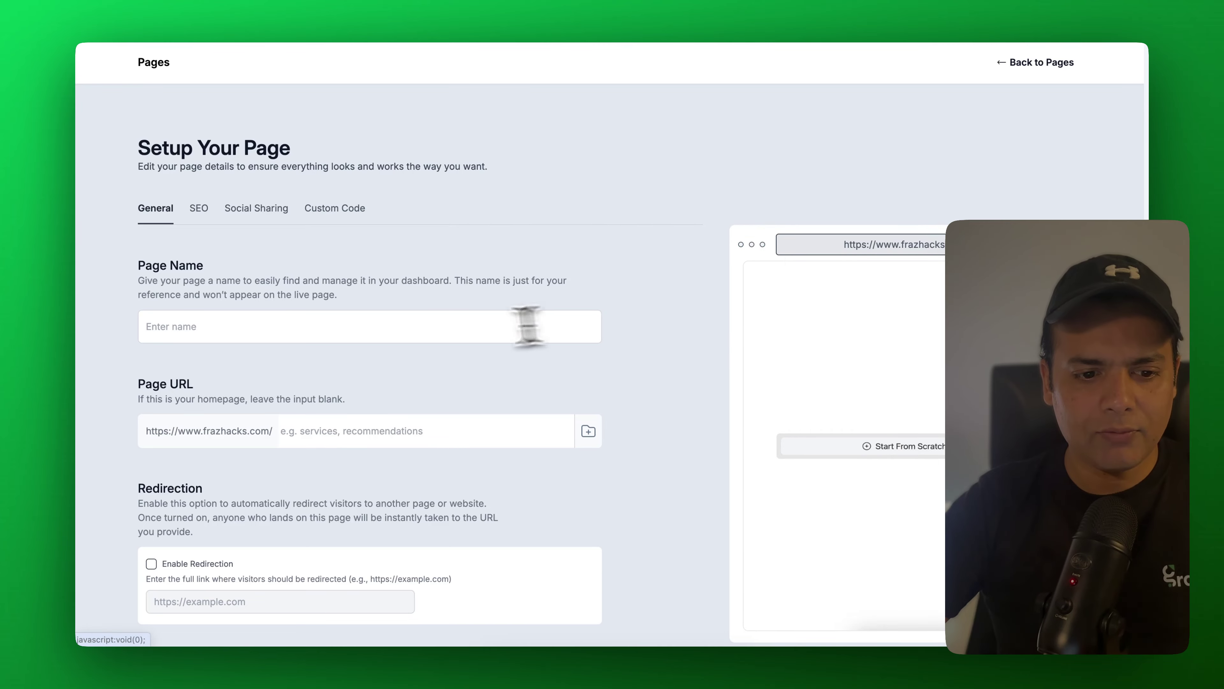
pyautogui.click(429, 327)
pyautogui.write('Listin')
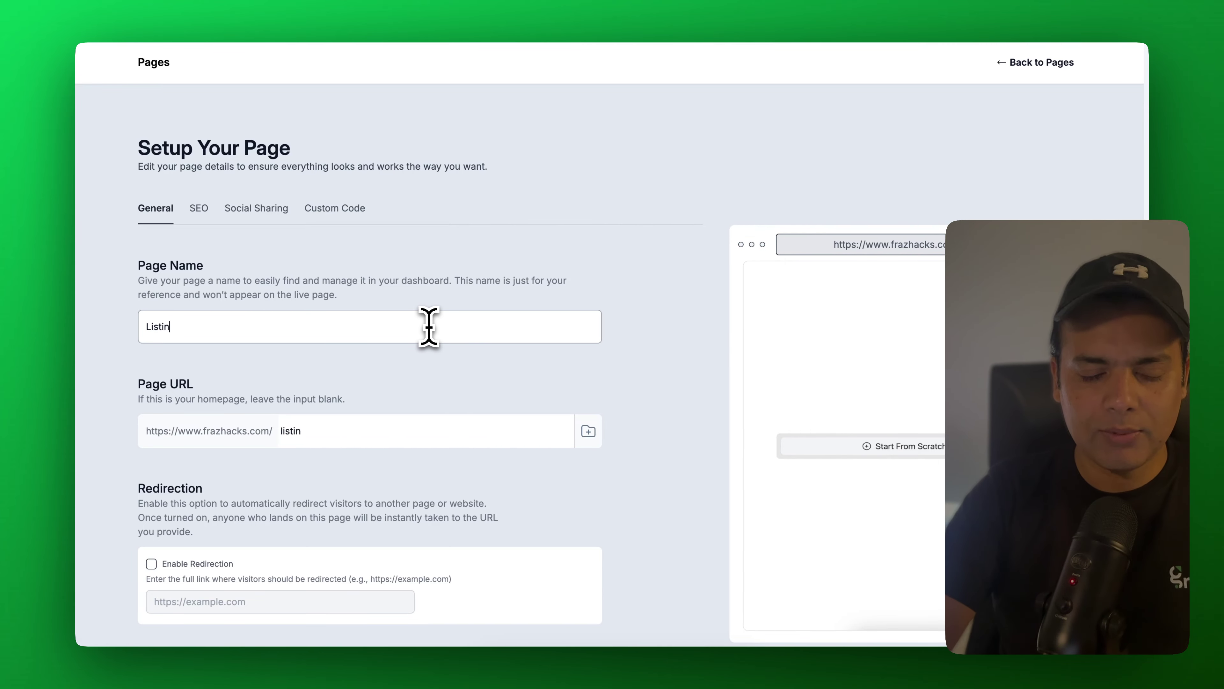
pyautogui.write('gs')
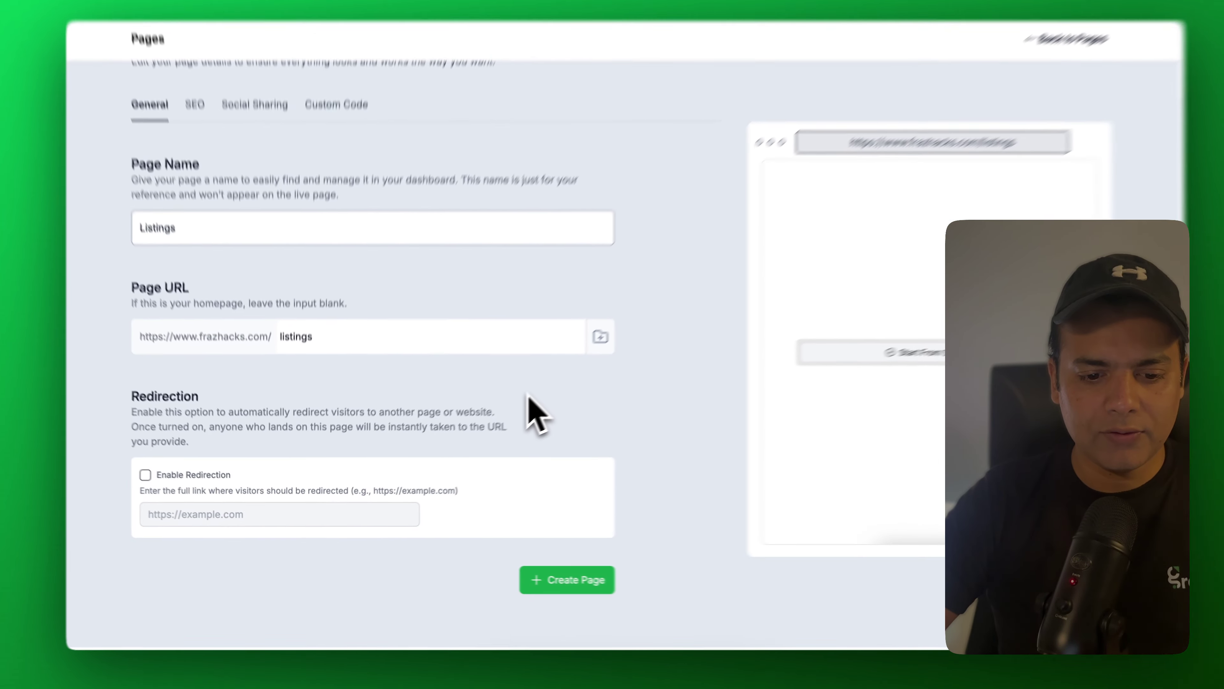
# Add a URL folder named "demos" and choose it as the location for the Listings page
pyautogui.click(588, 431)
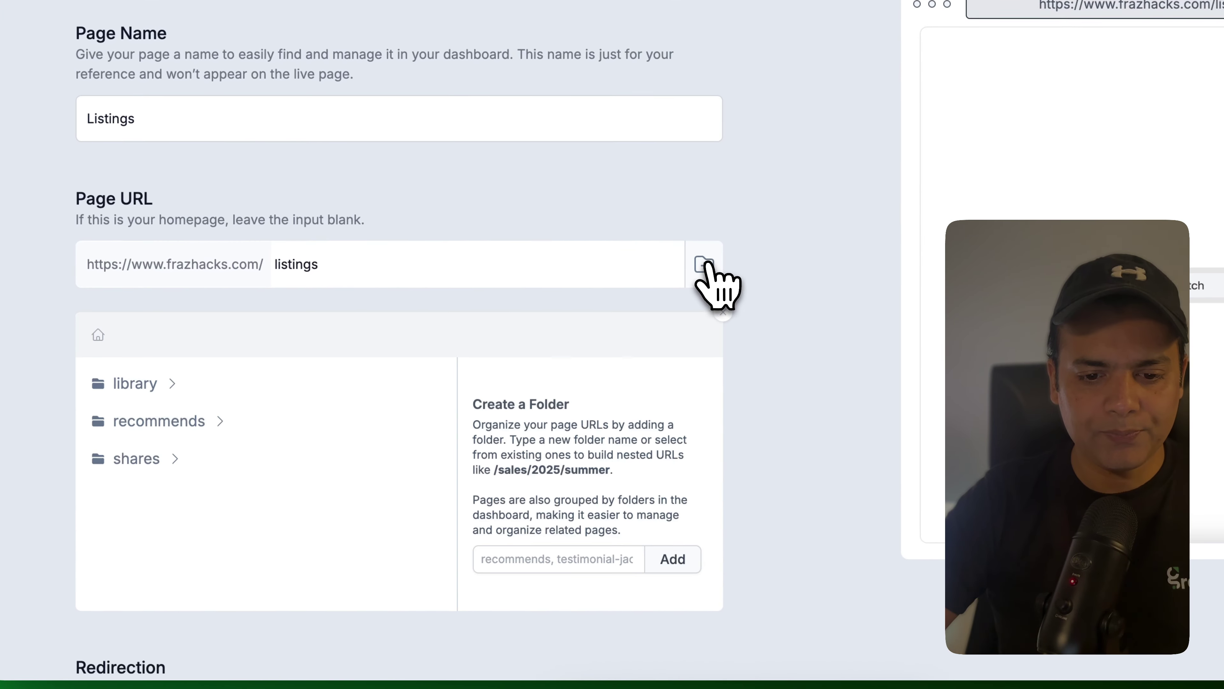
pyautogui.click(551, 564)
pyautogui.write('demos')
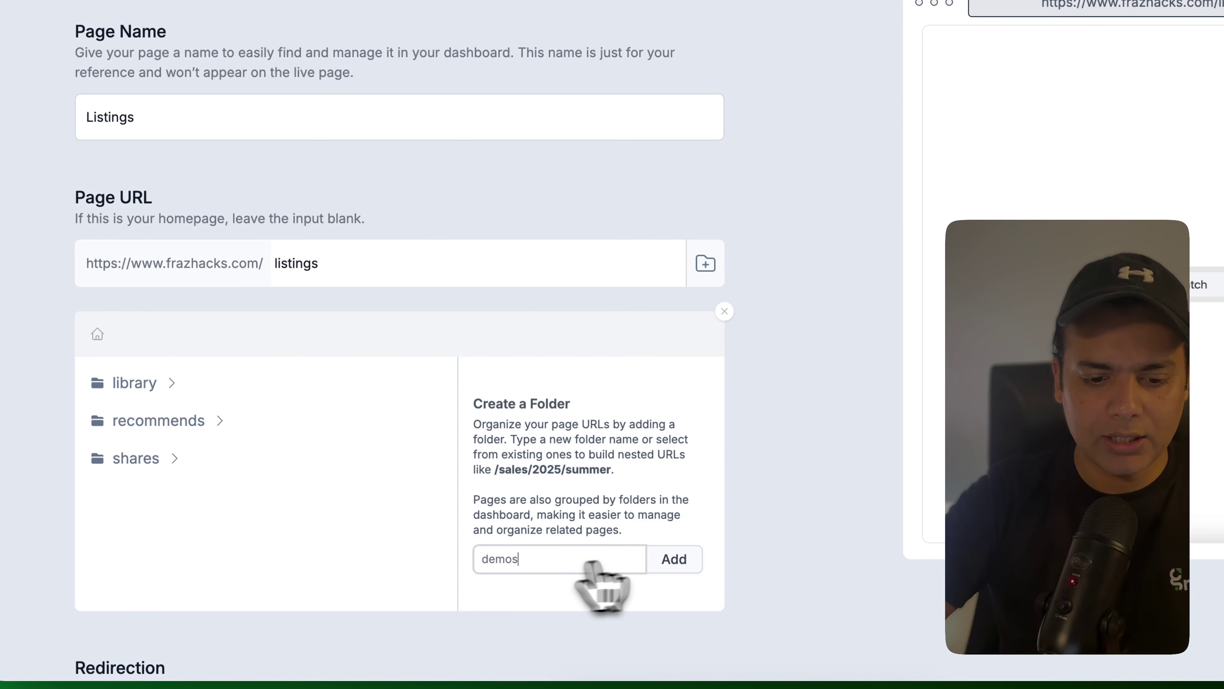
pyautogui.click(675, 561)
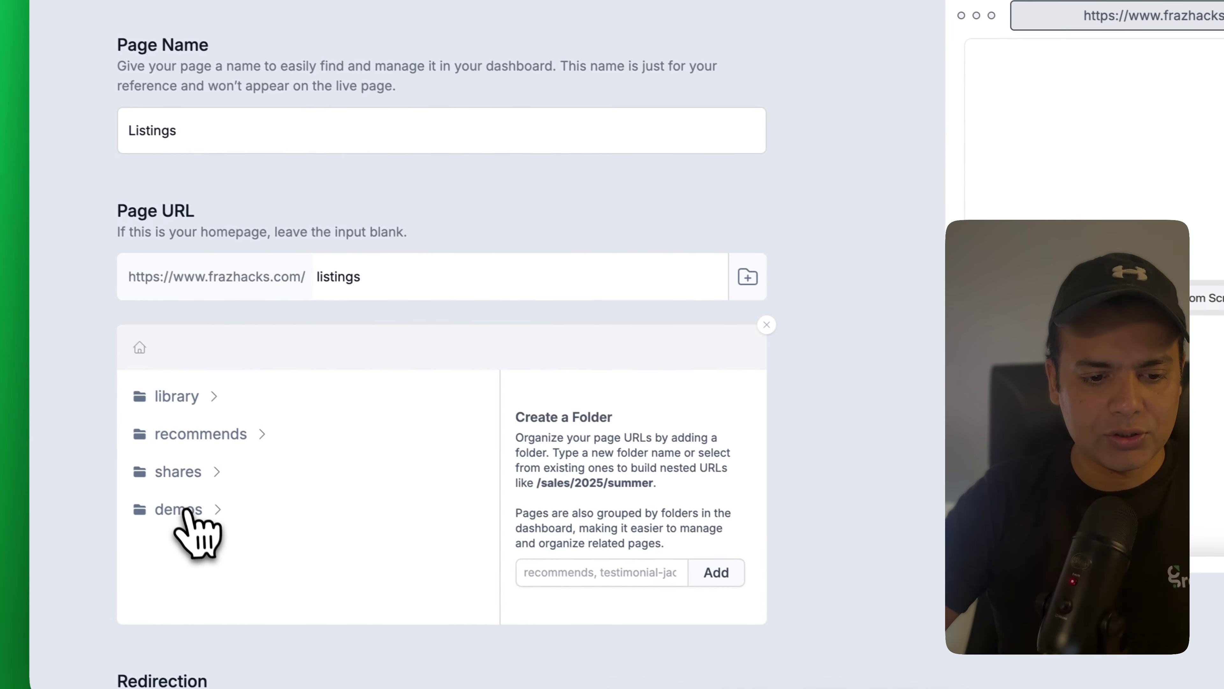
pyautogui.click(133, 495)
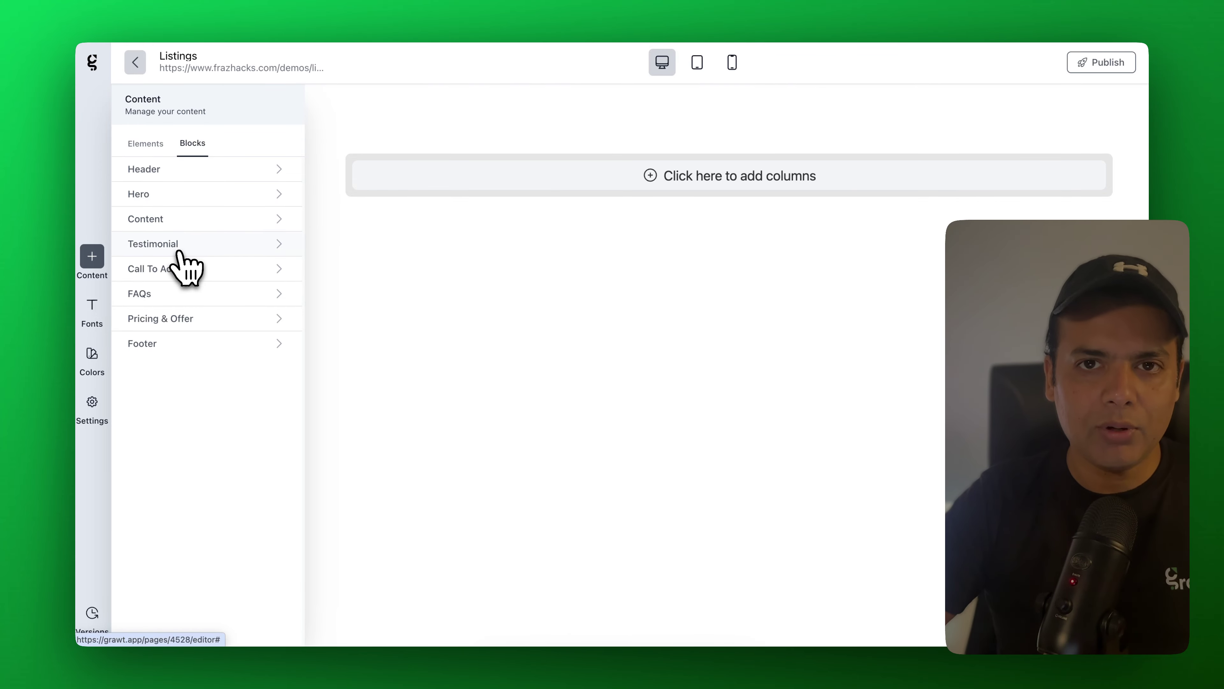
# Look over the available page elements and the ready-made block designs in the Content category
pyautogui.click(147, 145)
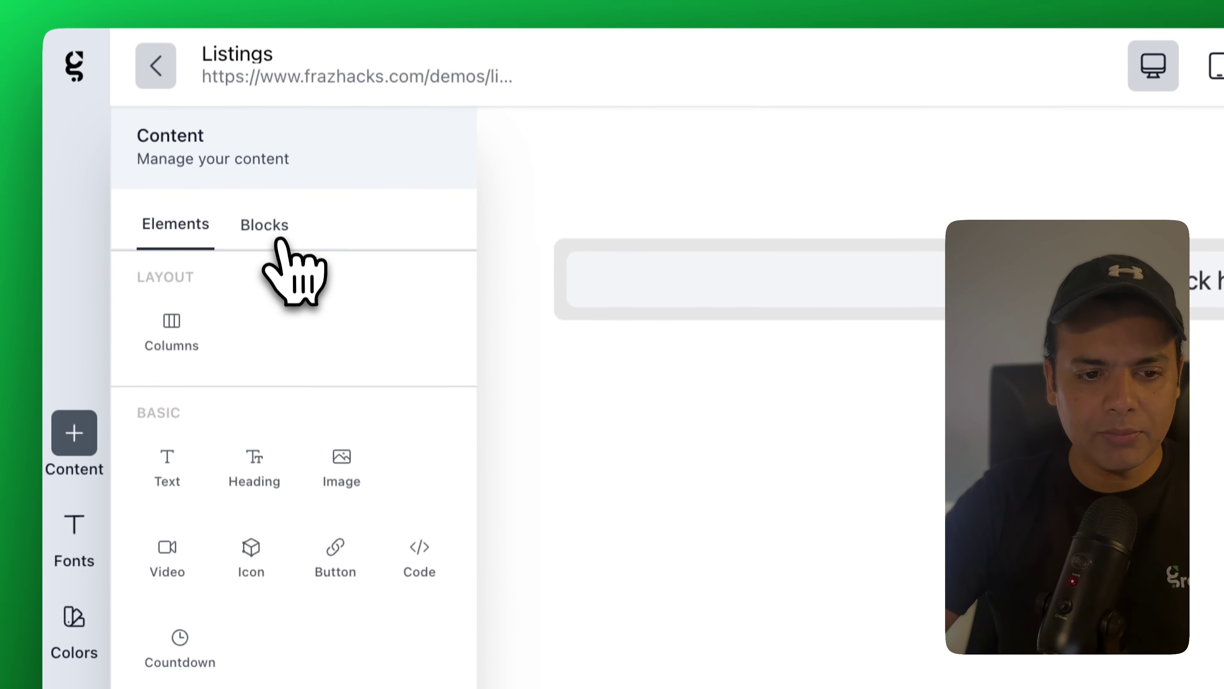
pyautogui.click(279, 241)
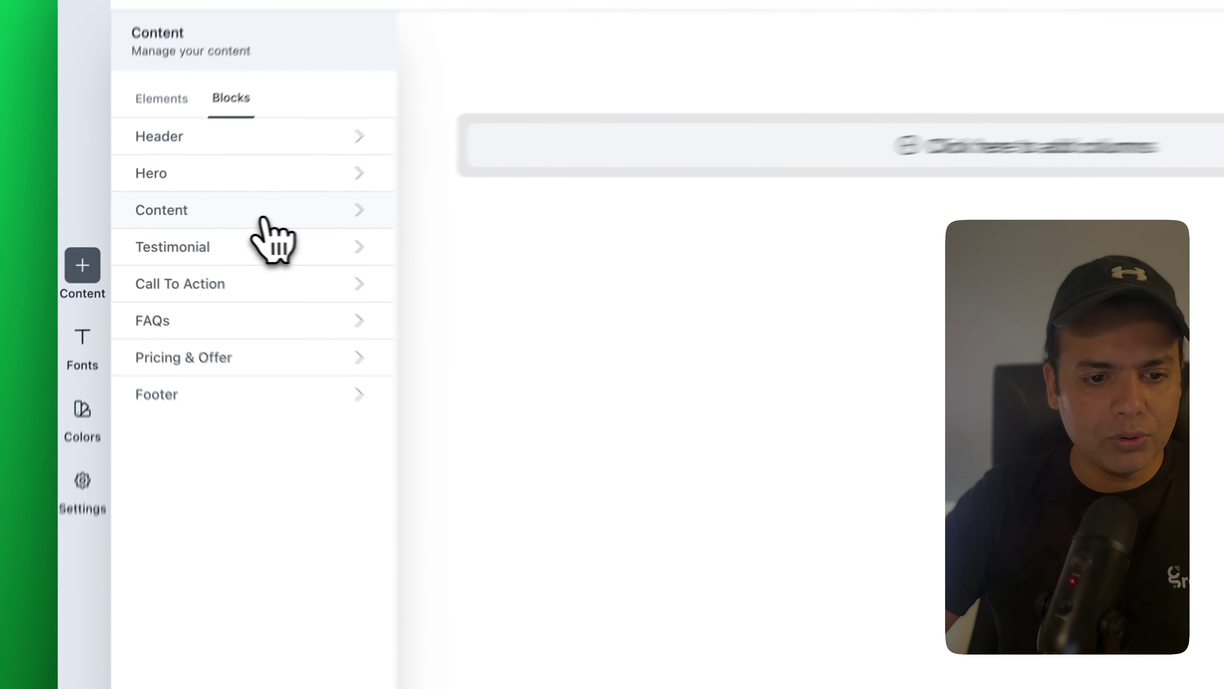
pyautogui.click(222, 219)
pyautogui.scroll(-3, 229, 325)
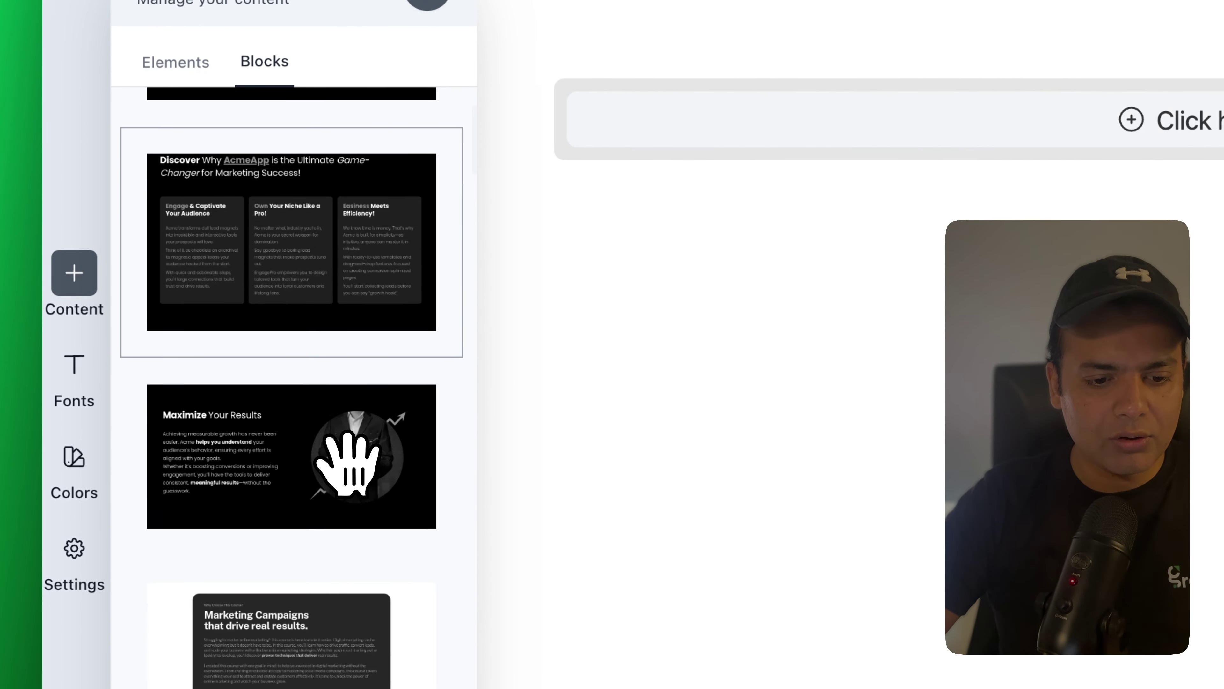
pyautogui.scroll(-15, 347, 463)
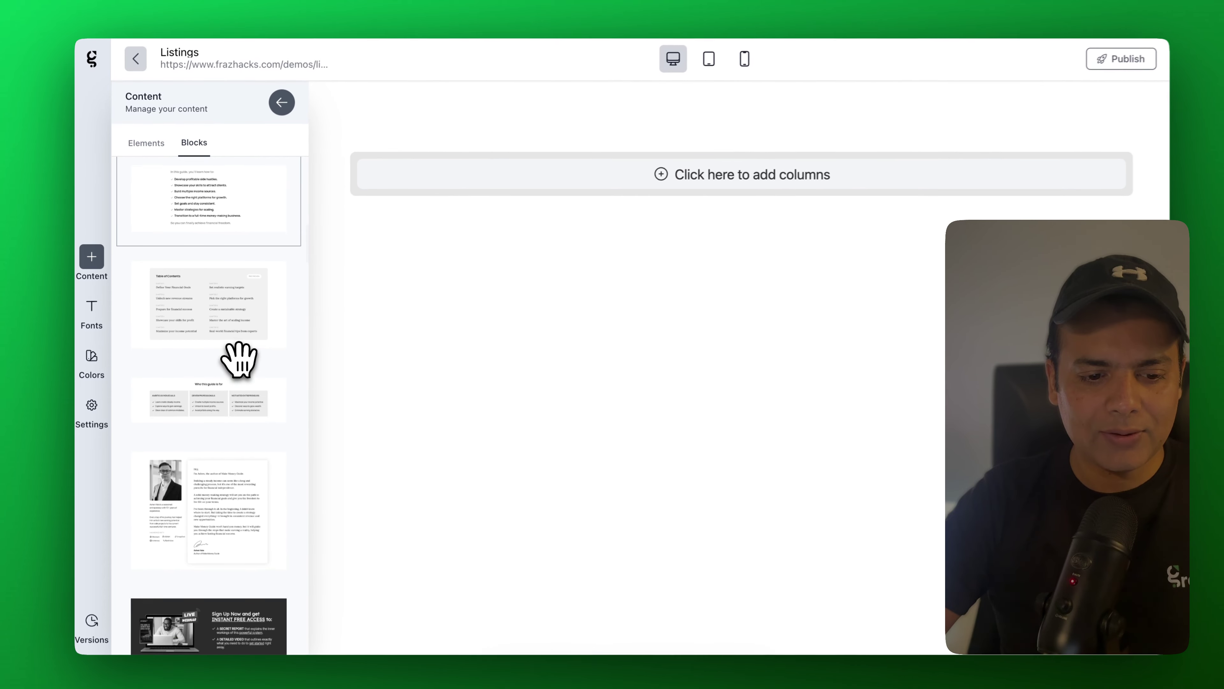
pyautogui.scroll(-4, 239, 359)
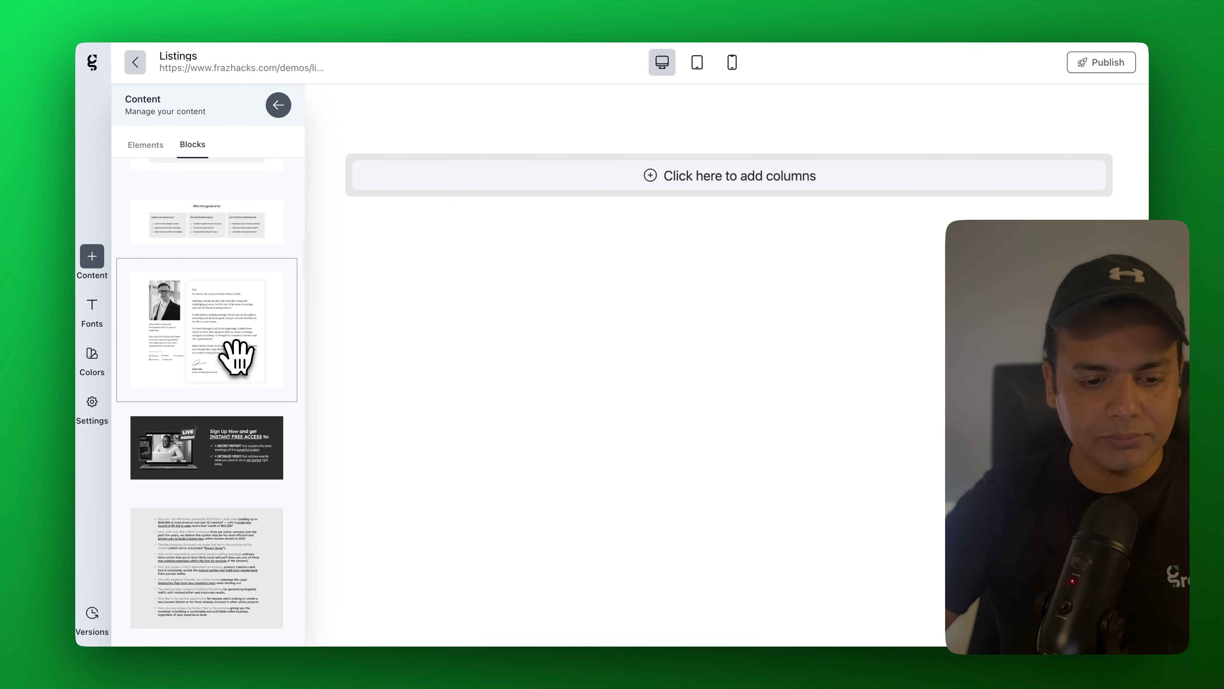
pyautogui.scroll(-5, 238, 356)
pyautogui.scroll(-12, 237, 357)
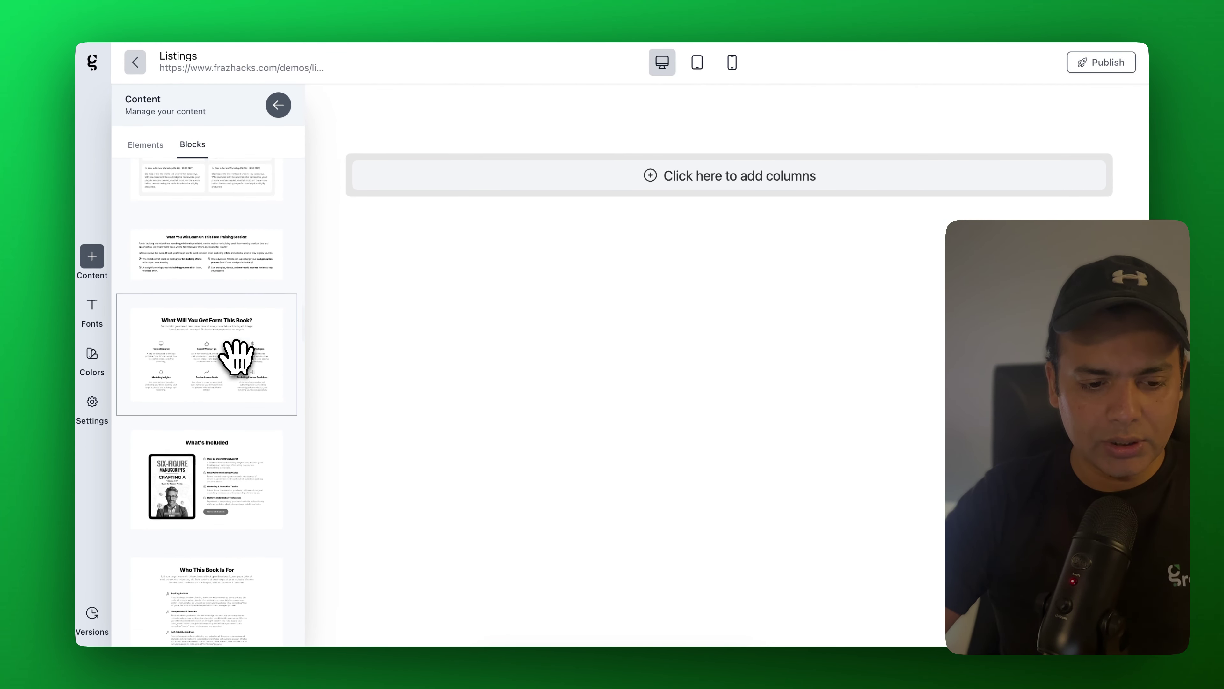
pyautogui.scroll(-9, 234, 429)
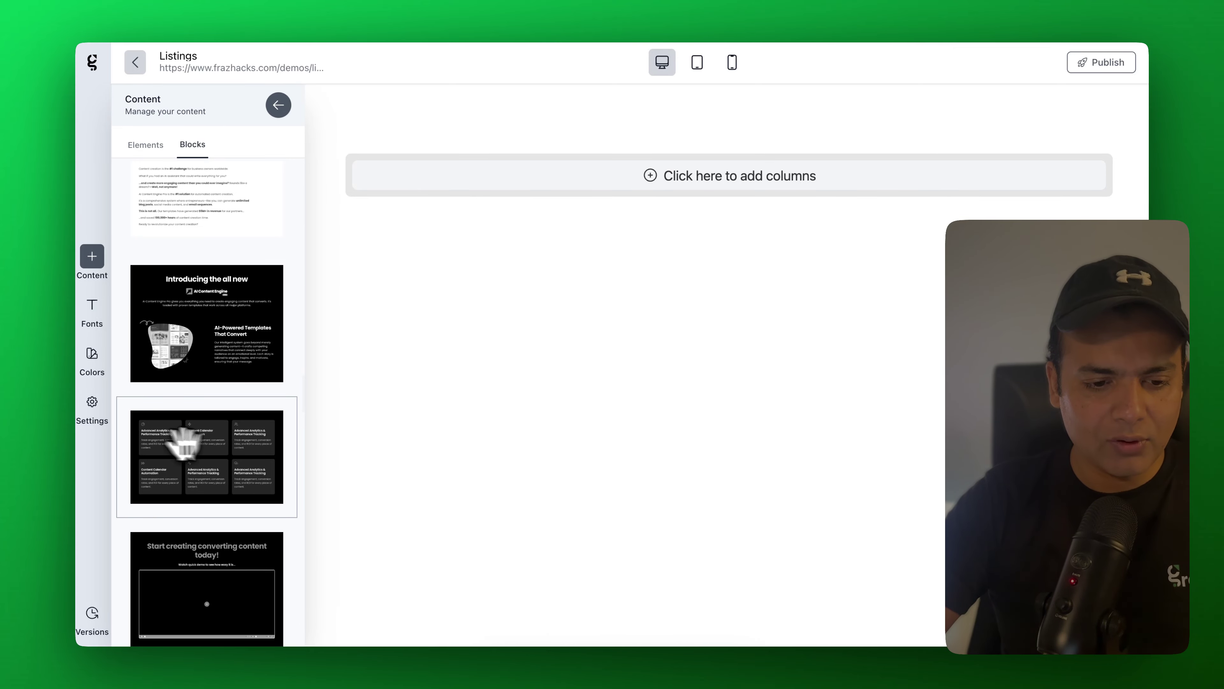
pyautogui.scroll(-15, 215, 369)
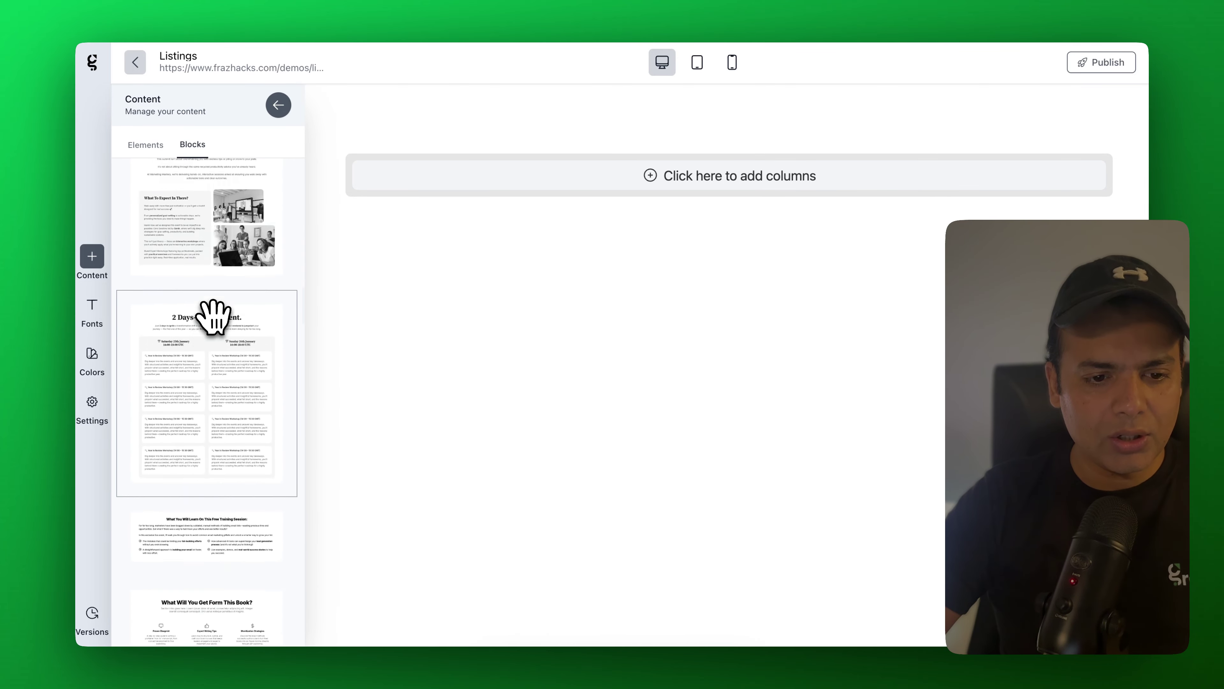
pyautogui.scroll(10, 212, 316)
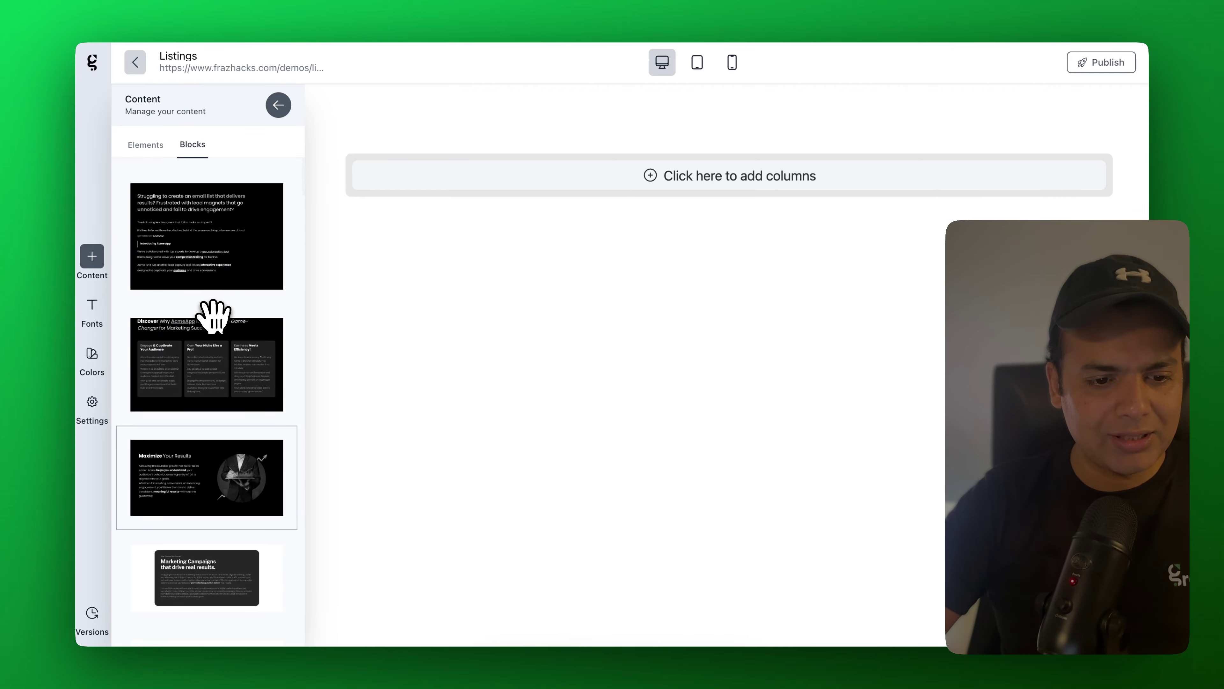
# Add the dark Content block with six feature cards to the empty page
pyautogui.scroll(-12, 246, 377)
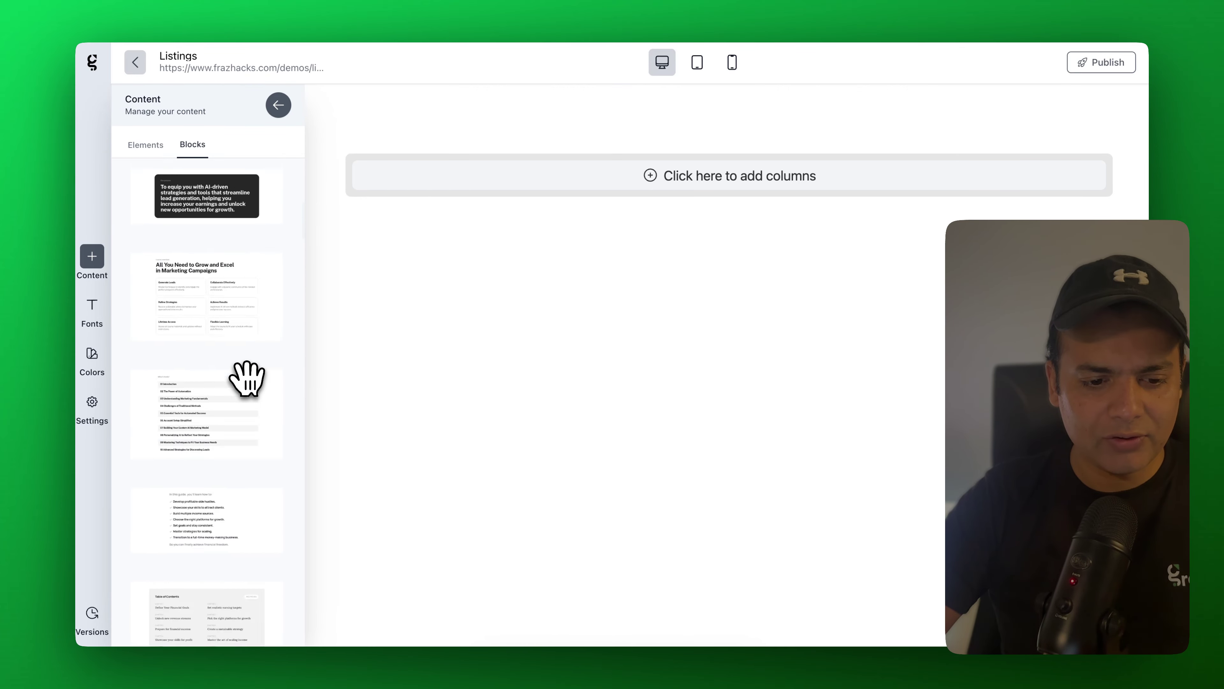
pyautogui.scroll(-15, 245, 377)
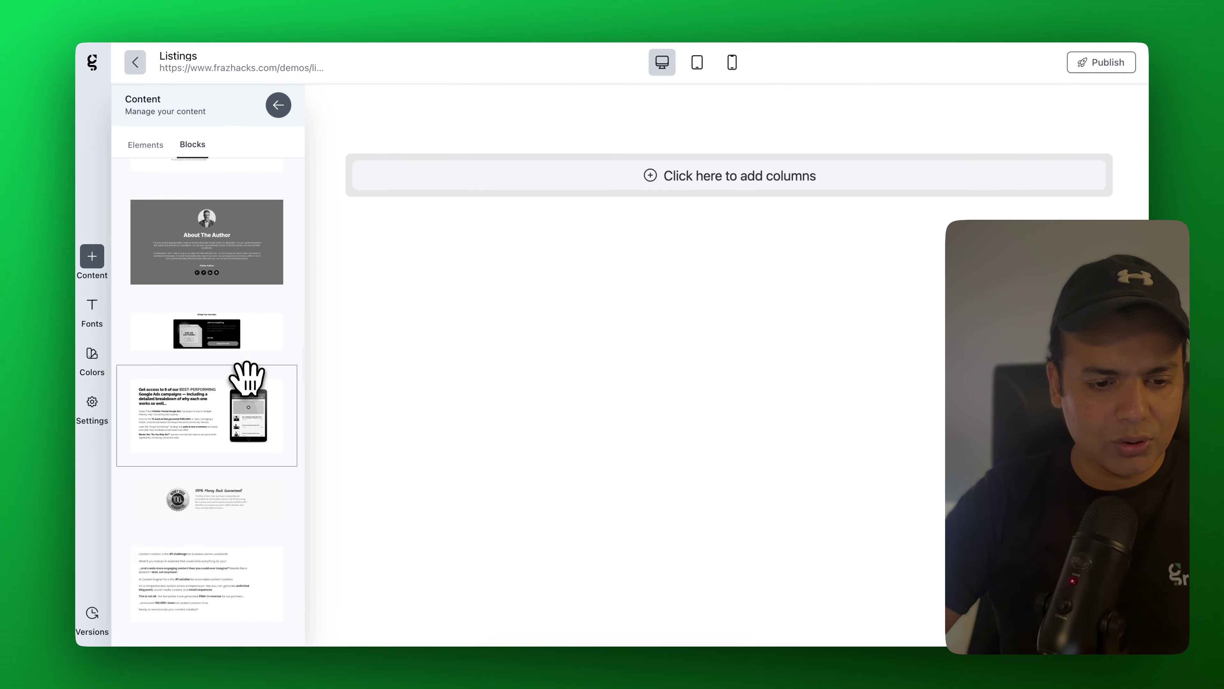
pyautogui.moveTo(205, 344); pyautogui.dragTo(615, 176)
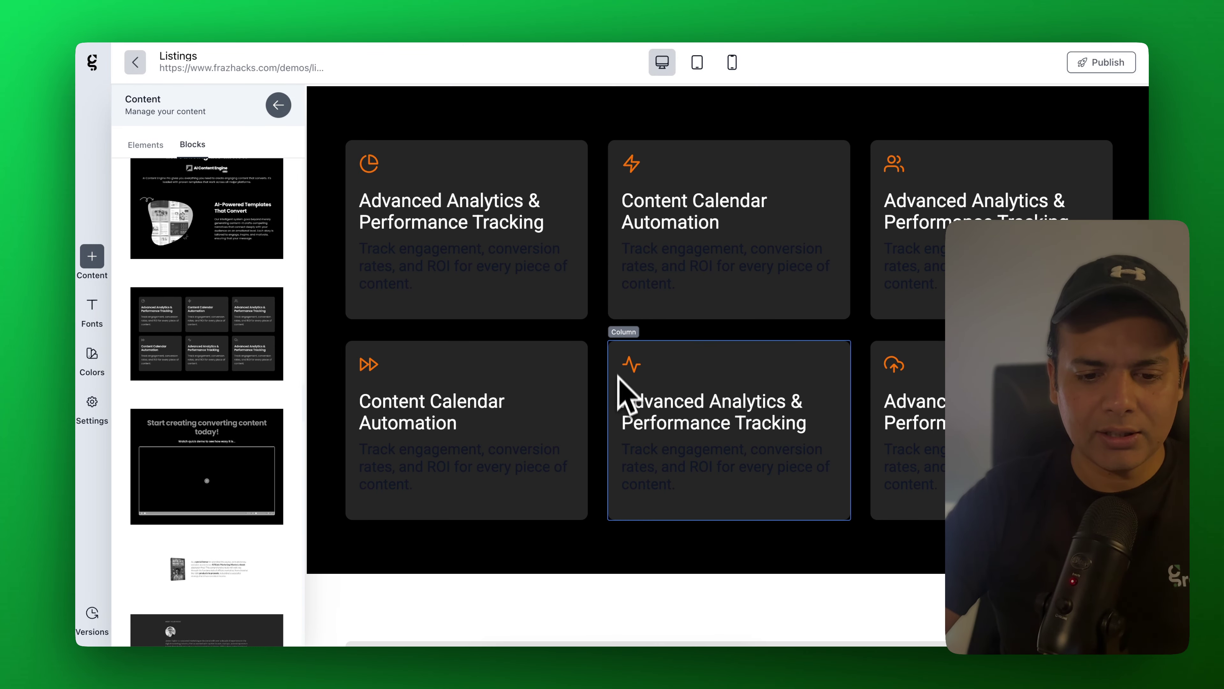
# Delete the empty section below the six-card block
pyautogui.scroll(-3, 623, 391)
pyautogui.click(326, 490)
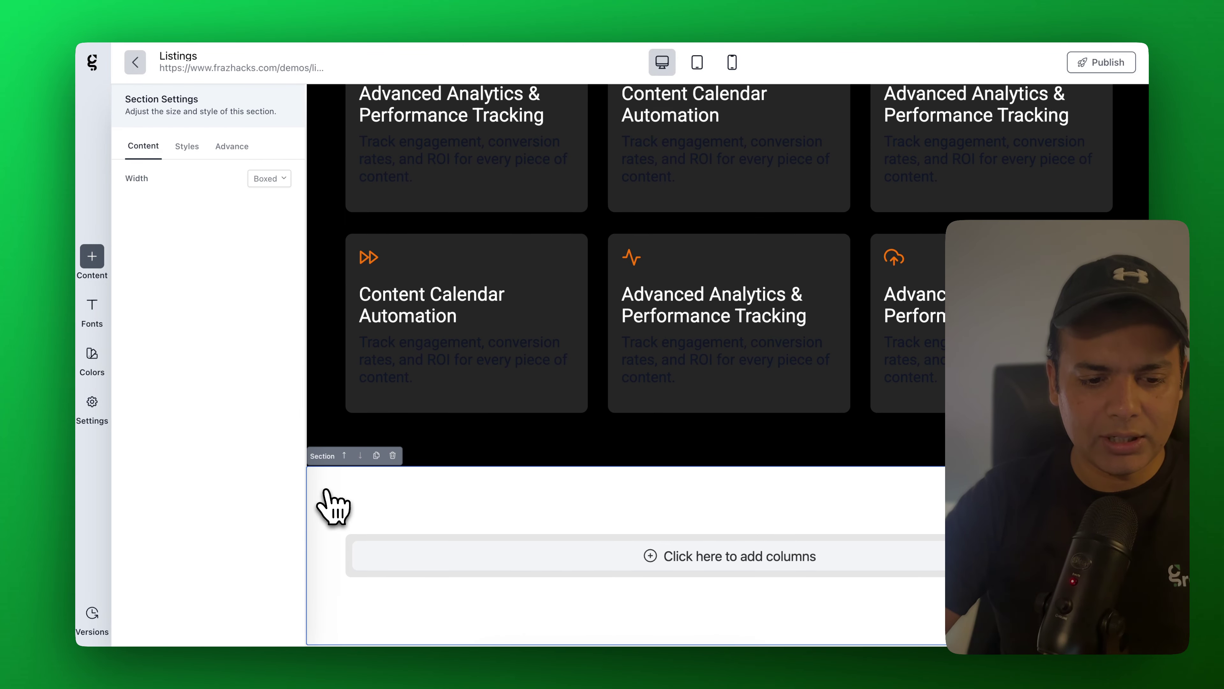
pyautogui.click(392, 455)
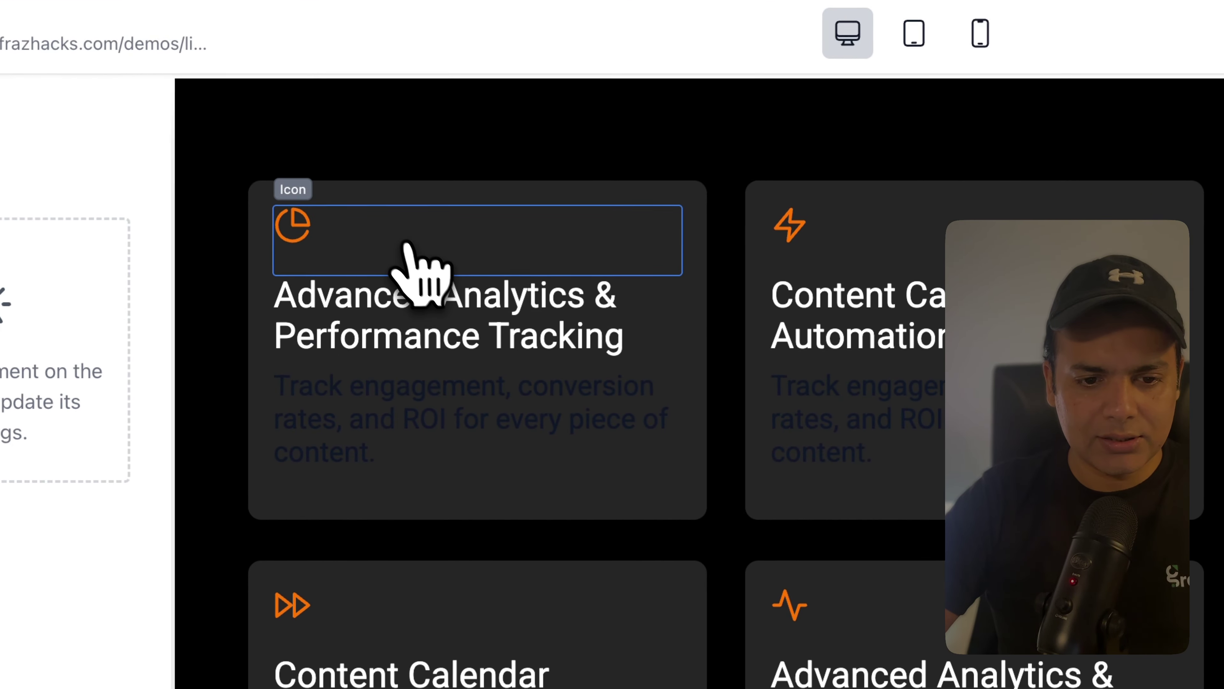
# Delete the pie-chart icon from the first card and select the description heading beneath its title
pyautogui.click(62, 269)
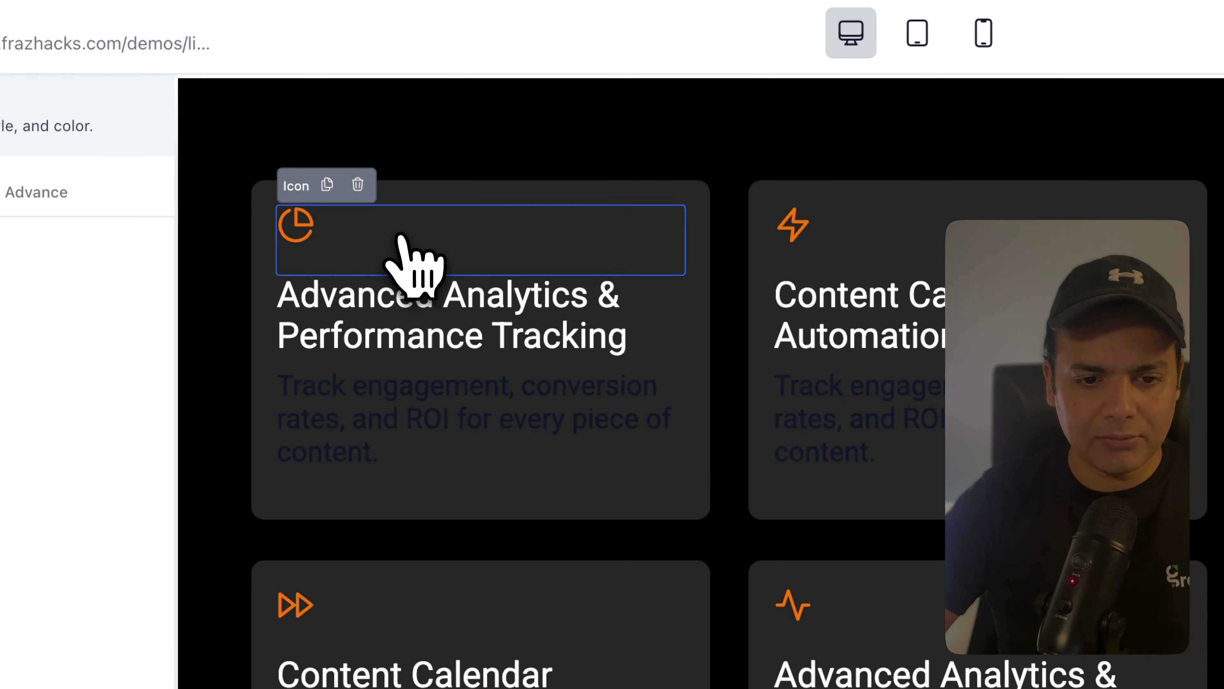
pyautogui.click(358, 185)
pyautogui.click(405, 264)
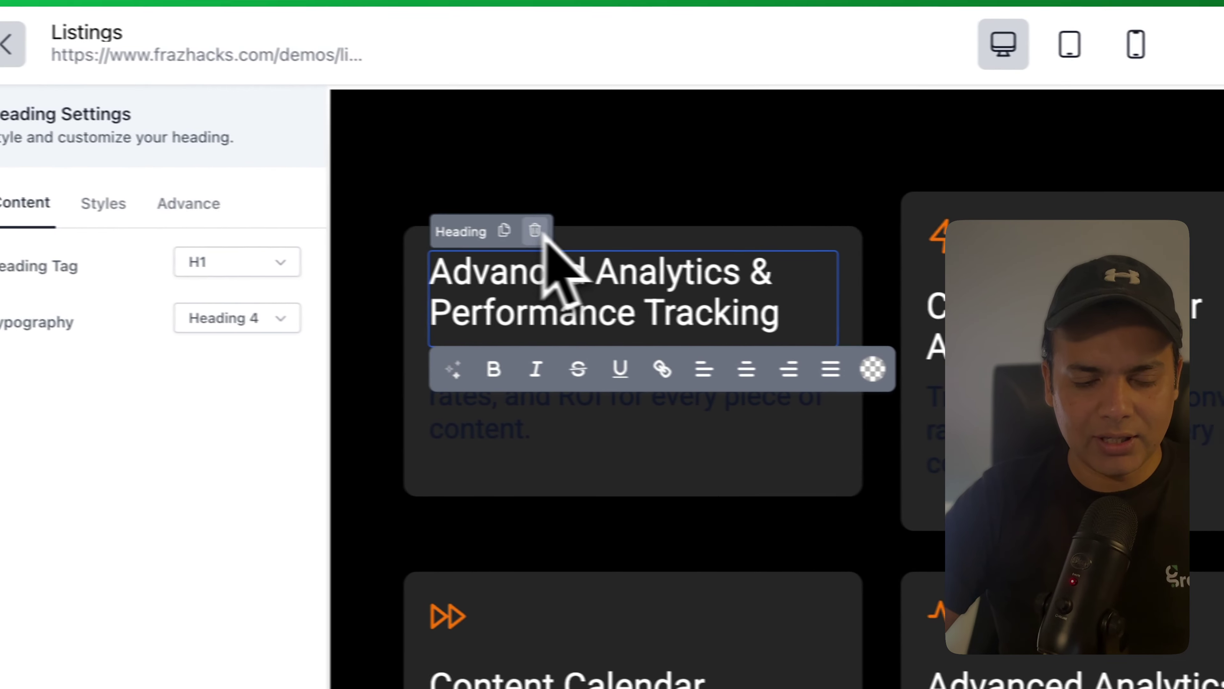
pyautogui.click(515, 422)
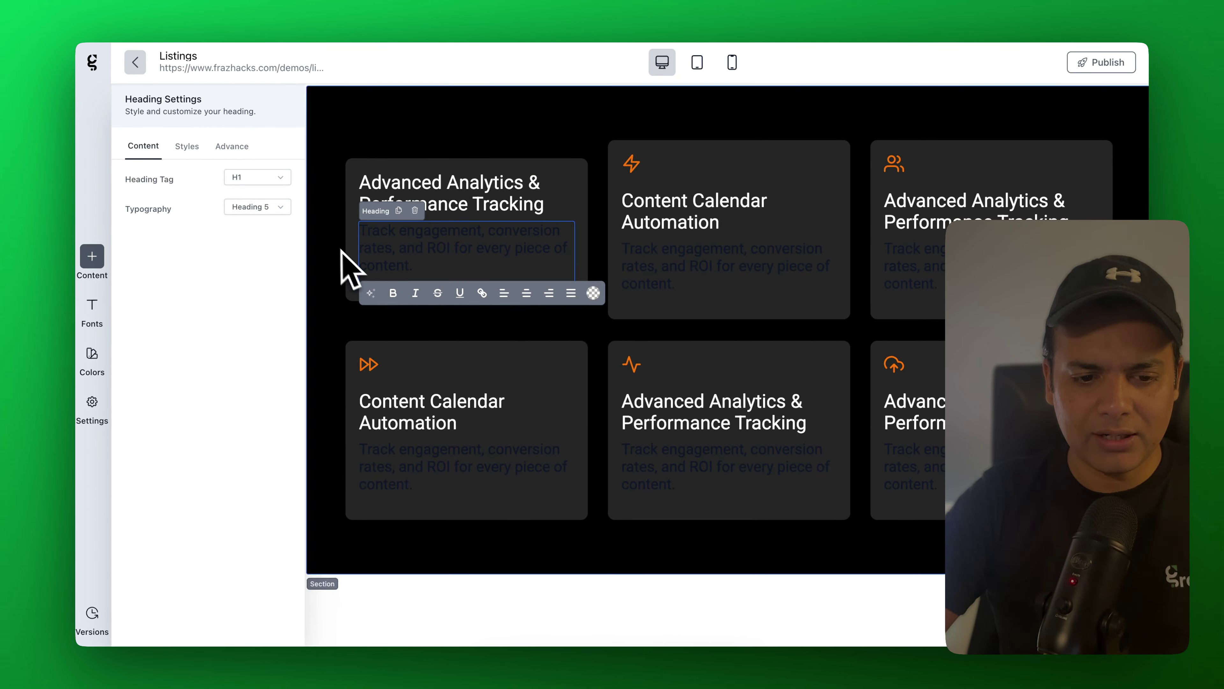
# Insert an Image element above the first card's title and upload GPTsUnleashed-DWR.png from Downloads into it
pyautogui.click(91, 255)
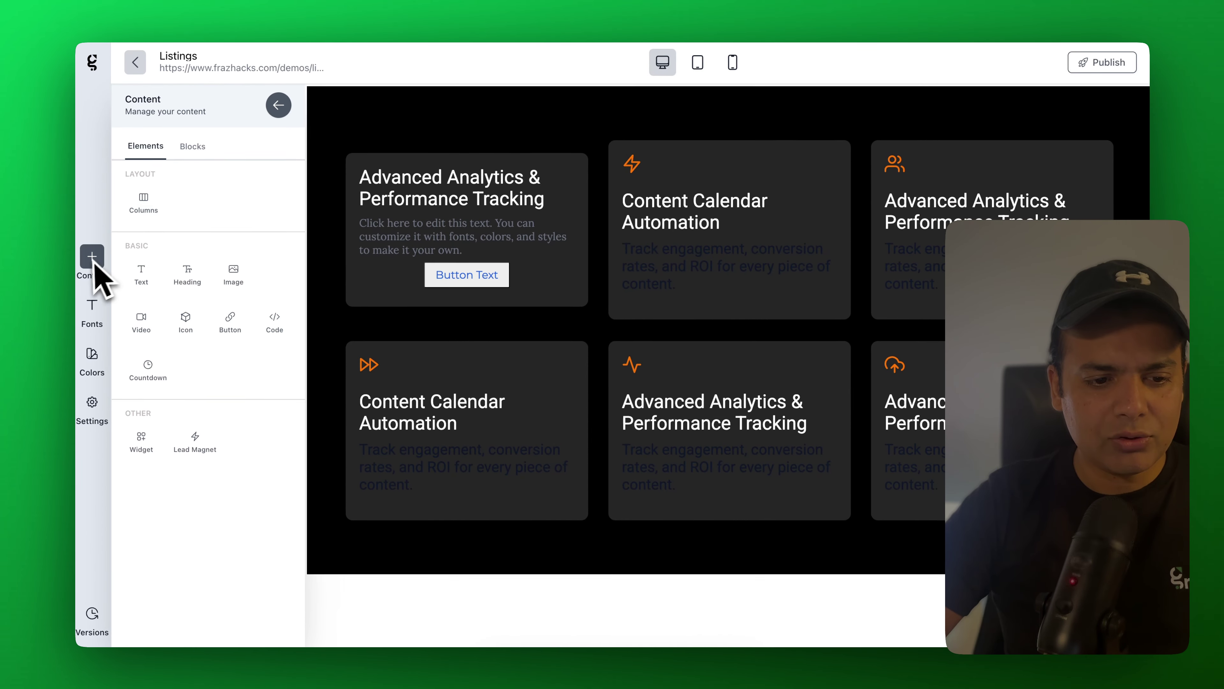
pyautogui.moveTo(233, 273); pyautogui.dragTo(442, 164)
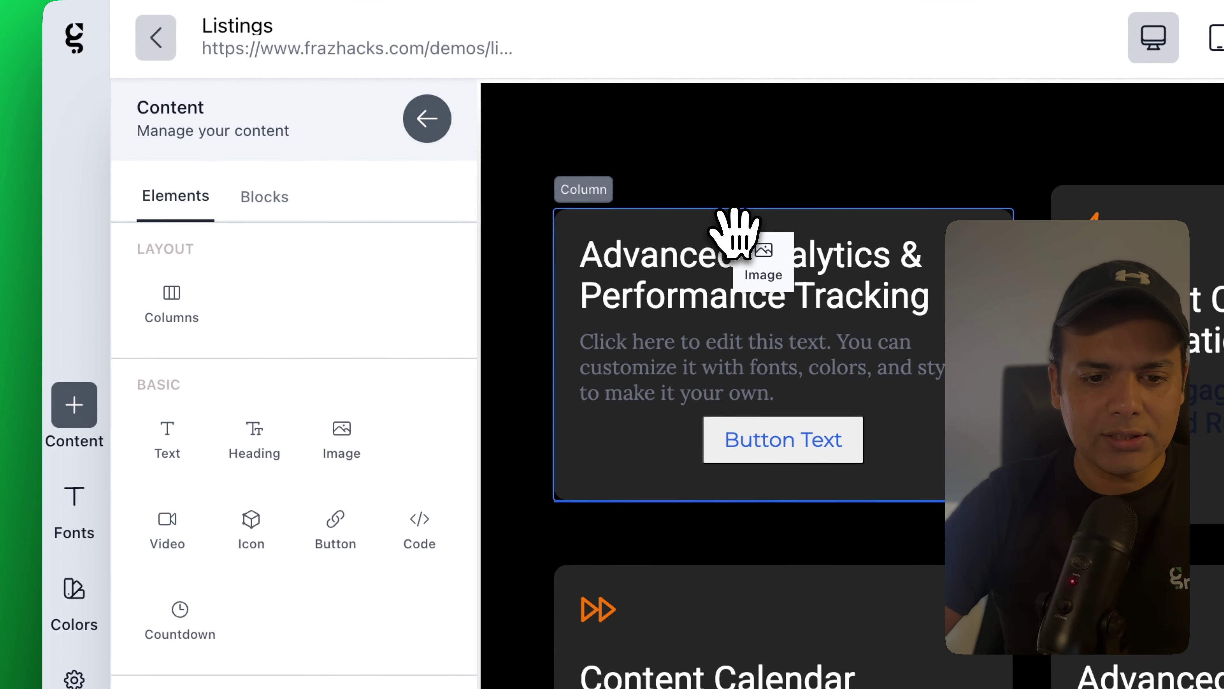
pyautogui.moveTo(735, 227); pyautogui.dragTo(735, 241)
pyautogui.click(749, 350)
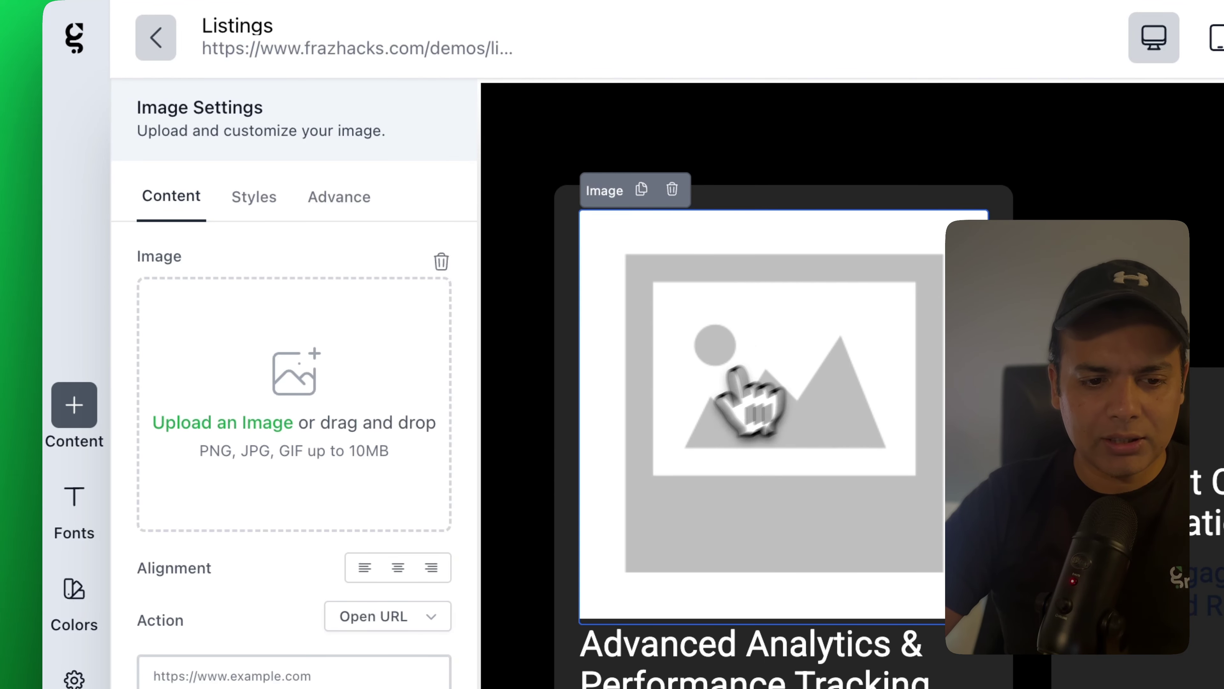
pyautogui.click(241, 322)
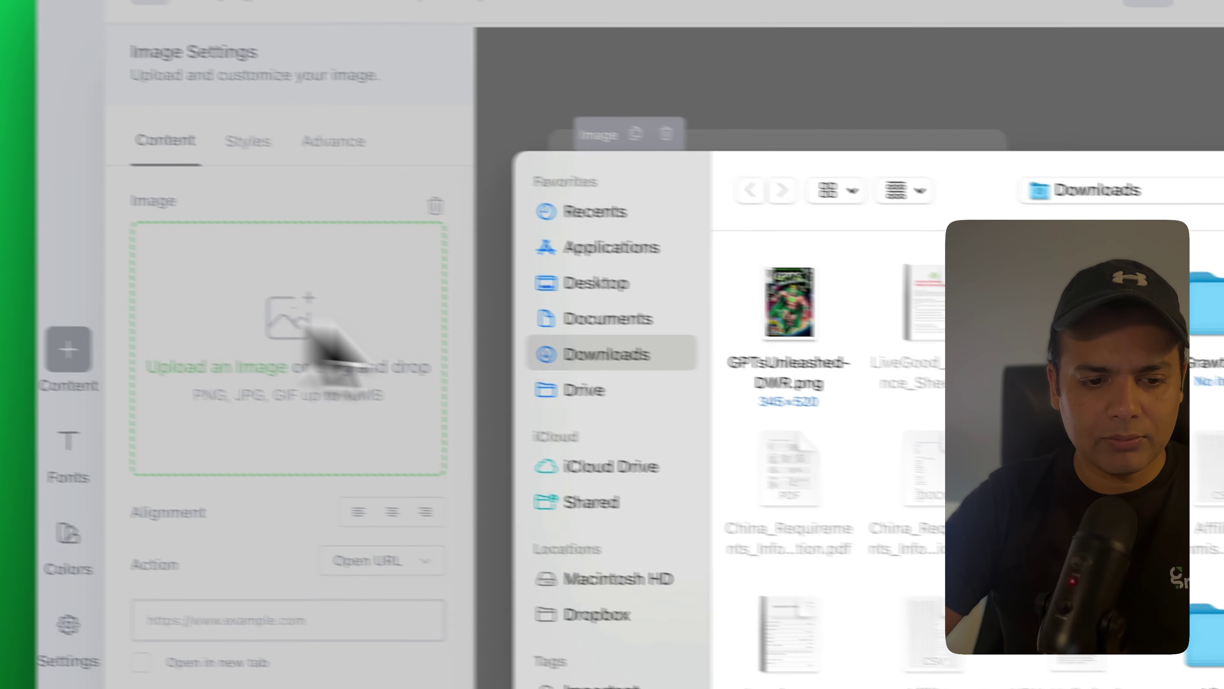
pyautogui.click(798, 313)
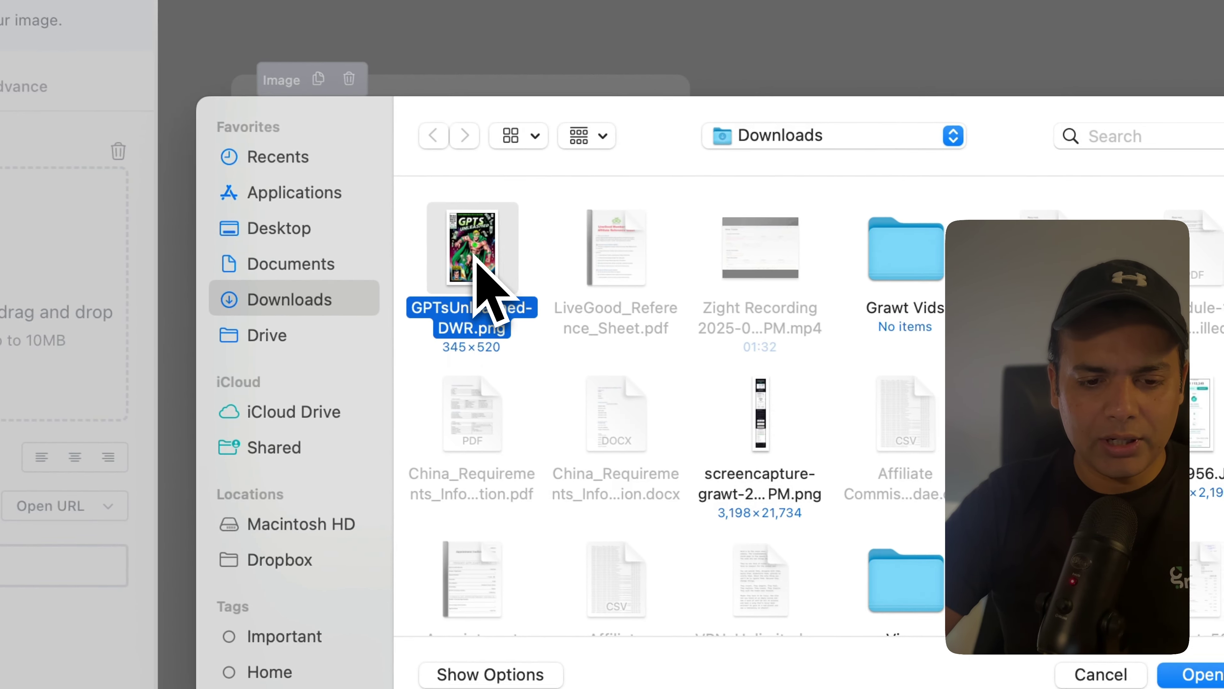
pyautogui.doubleClick(476, 256)
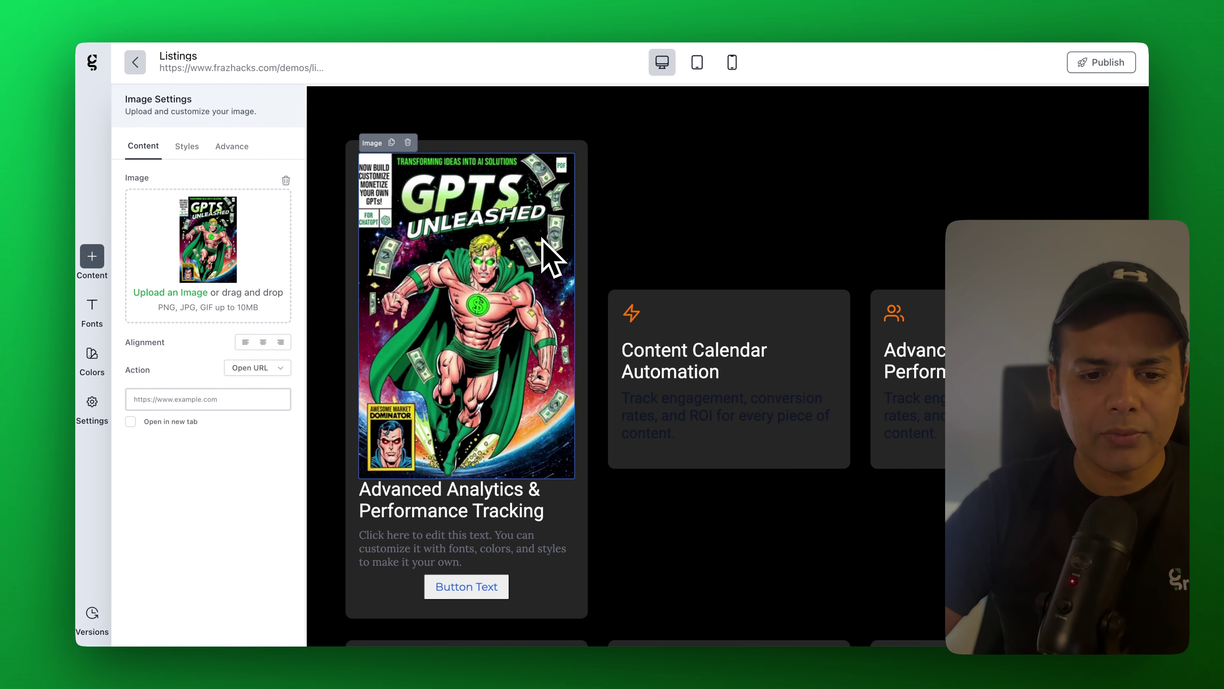
pyautogui.scroll(-5, 533, 354)
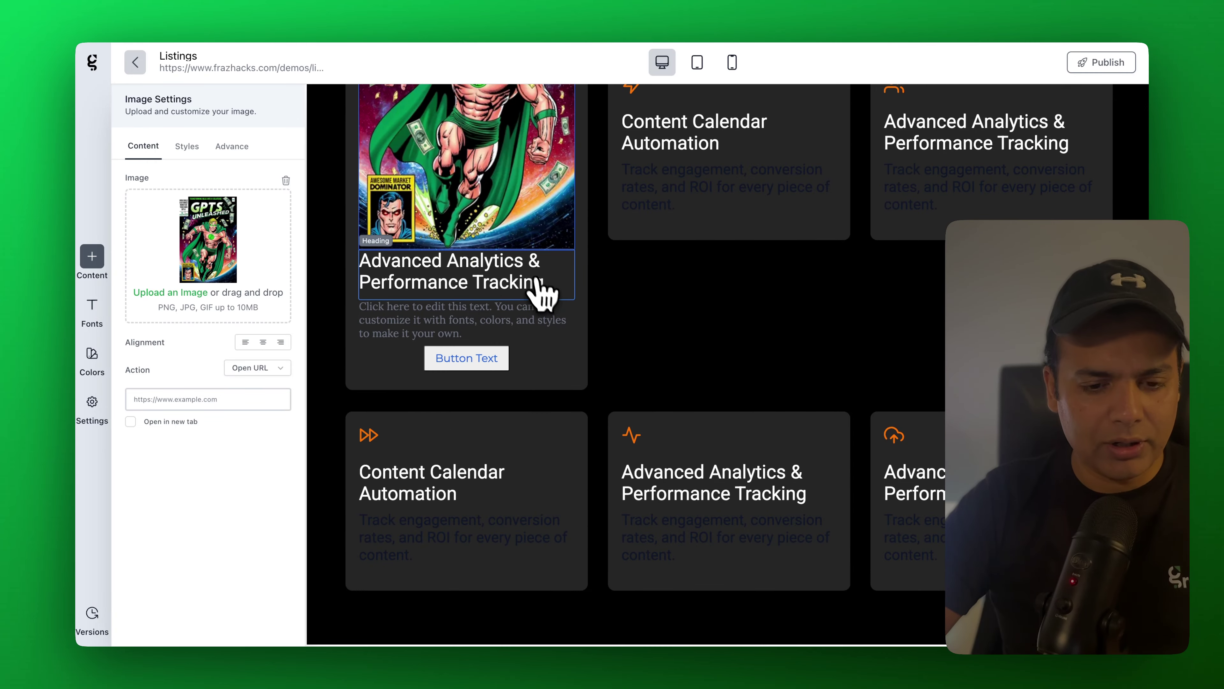
pyautogui.scroll(3, 535, 285)
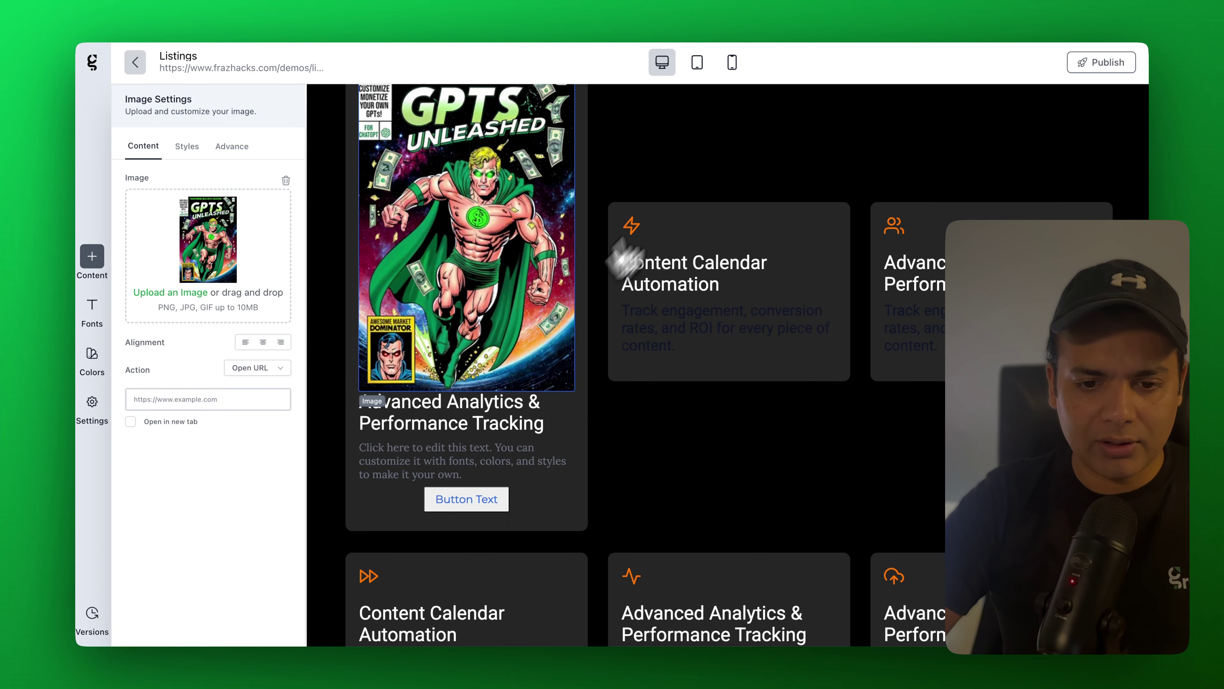
pyautogui.scroll(1, 648, 191)
pyautogui.scroll(-2, 466, 429)
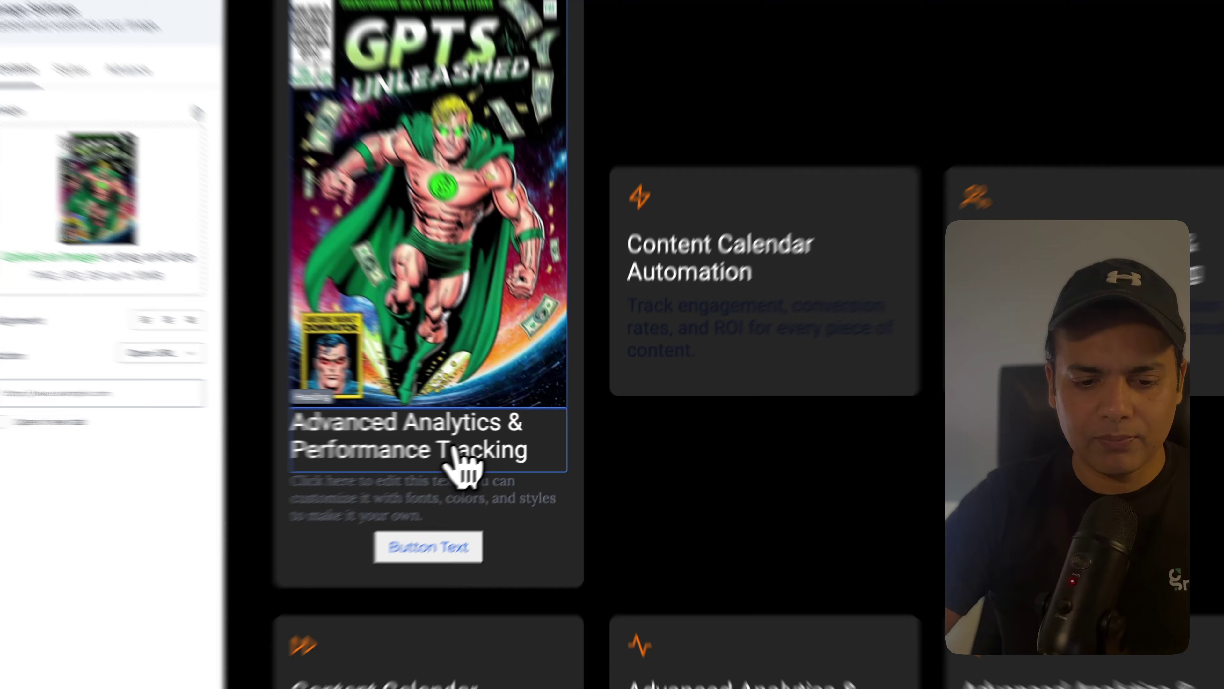
# Replace the first card's title text with "GPTs Unleased"
pyautogui.click(482, 440)
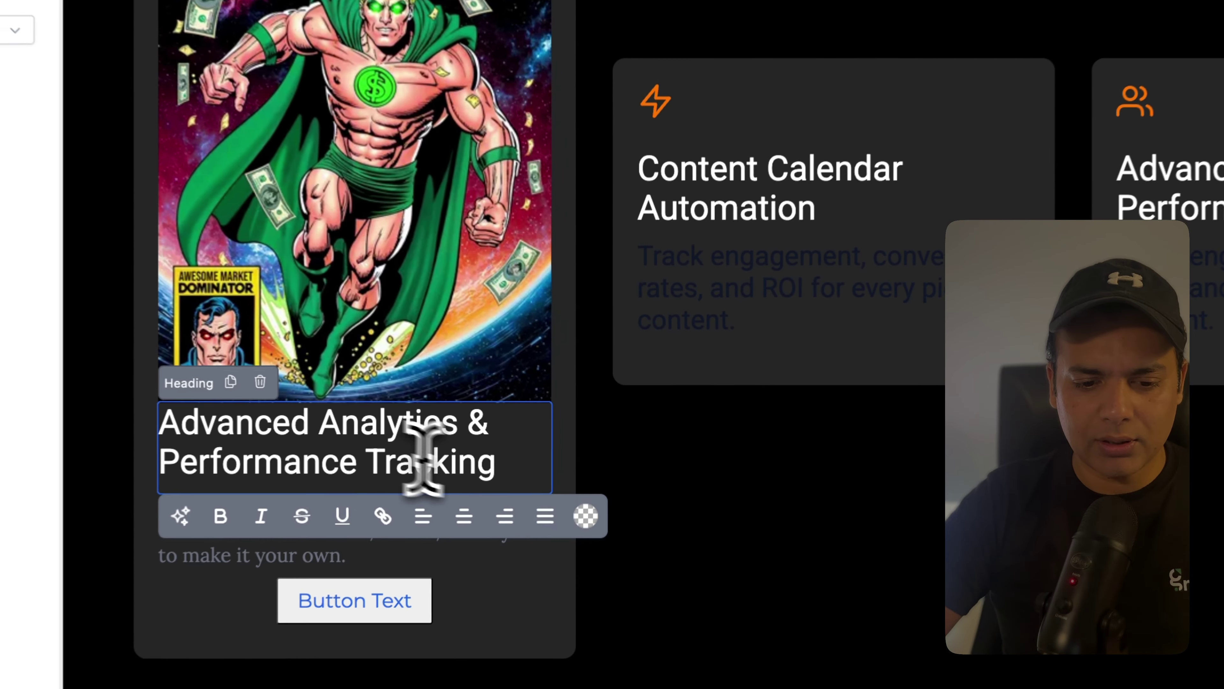
pyautogui.tripleClick(522, 443)
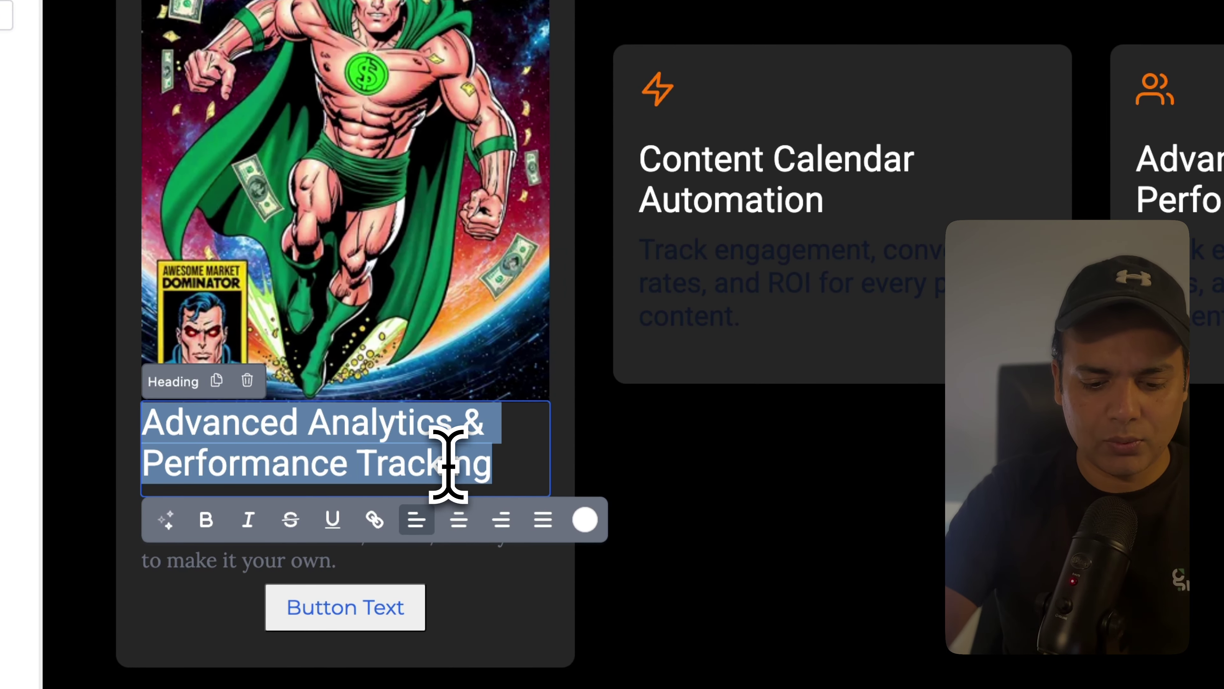
pyautogui.write('G')
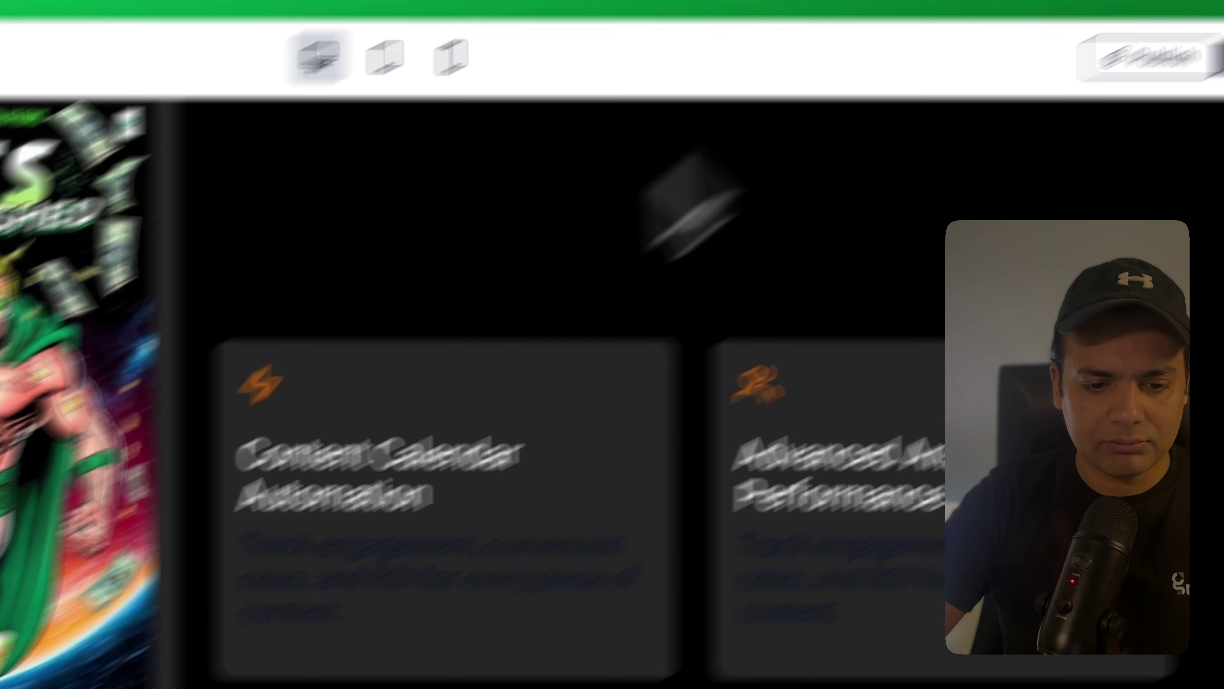
pyautogui.write('PTs ')
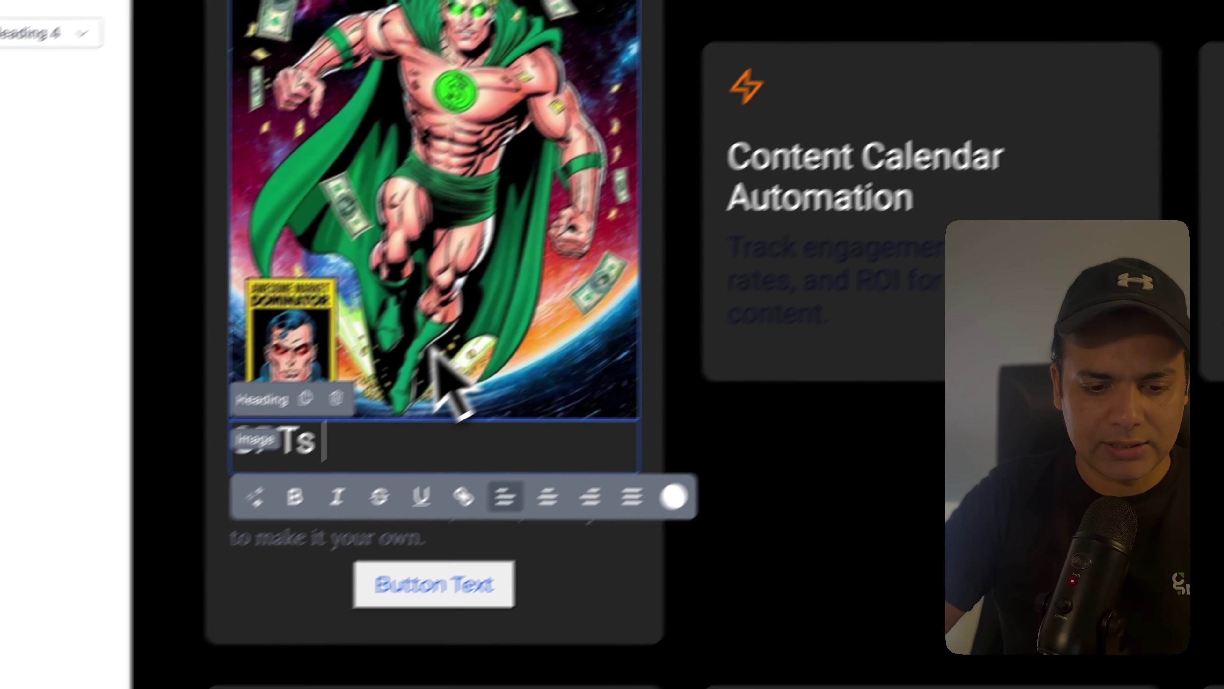
pyautogui.write('Unleas')
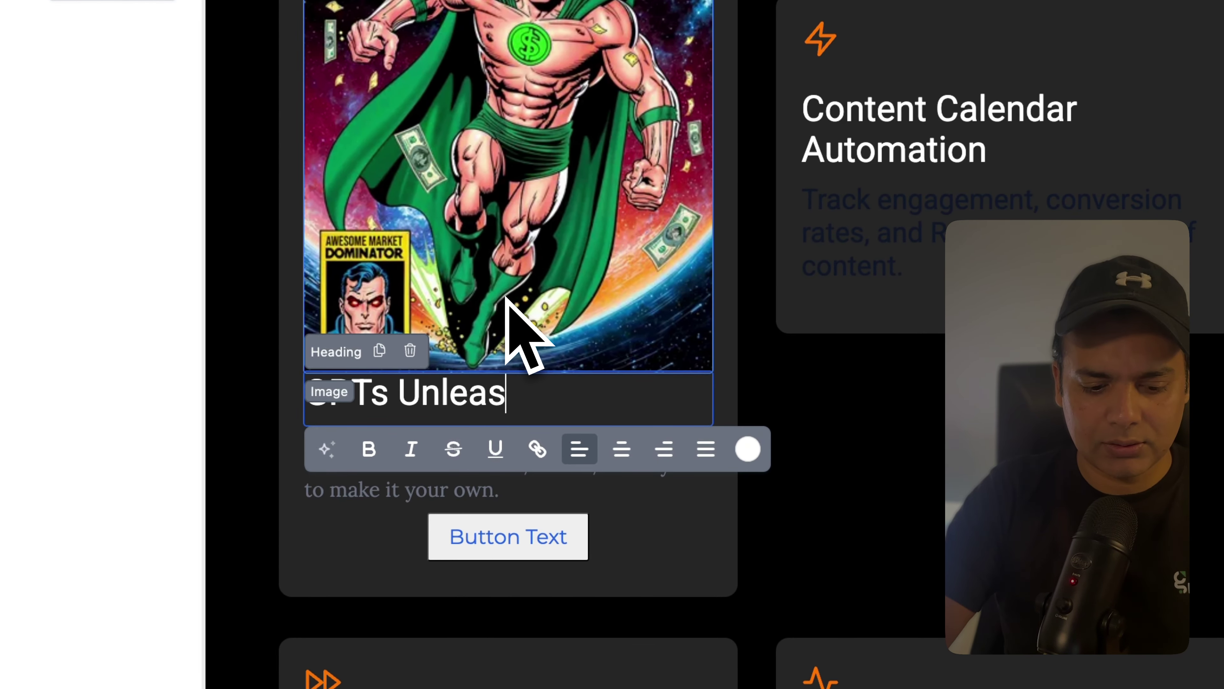
pyautogui.write('ed')
pyautogui.click(573, 338)
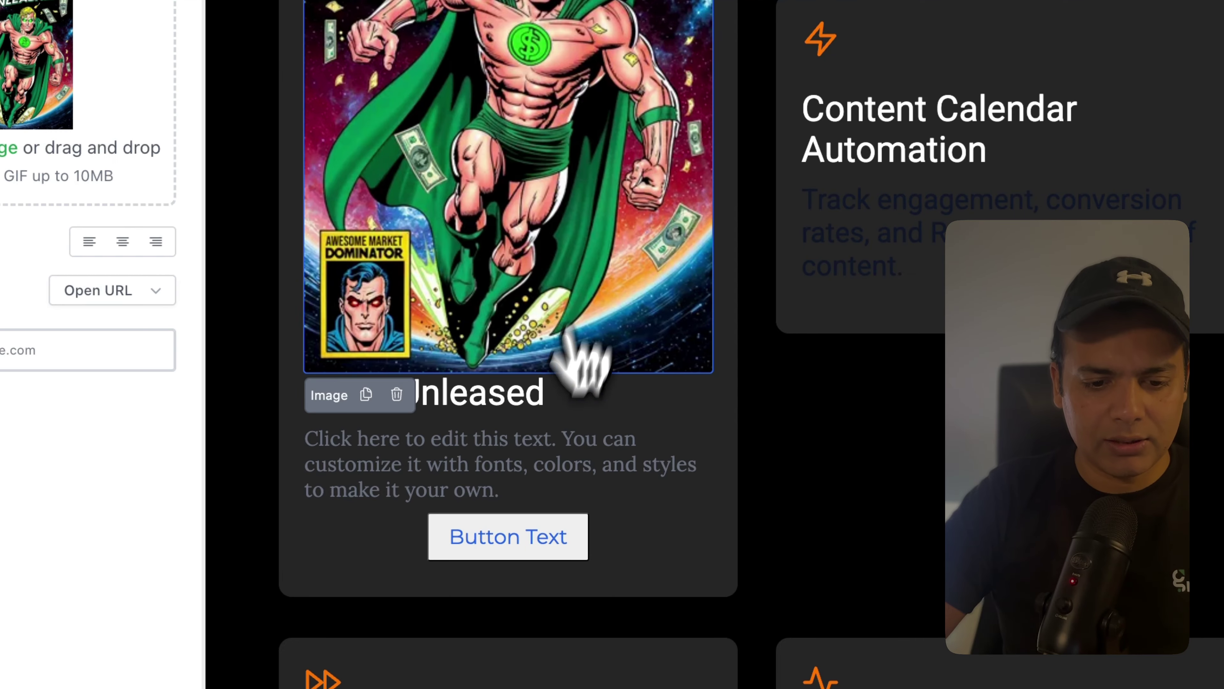
# Center-align the "GPTs Unleased" heading beneath the product image in the first card
pyautogui.click(492, 403)
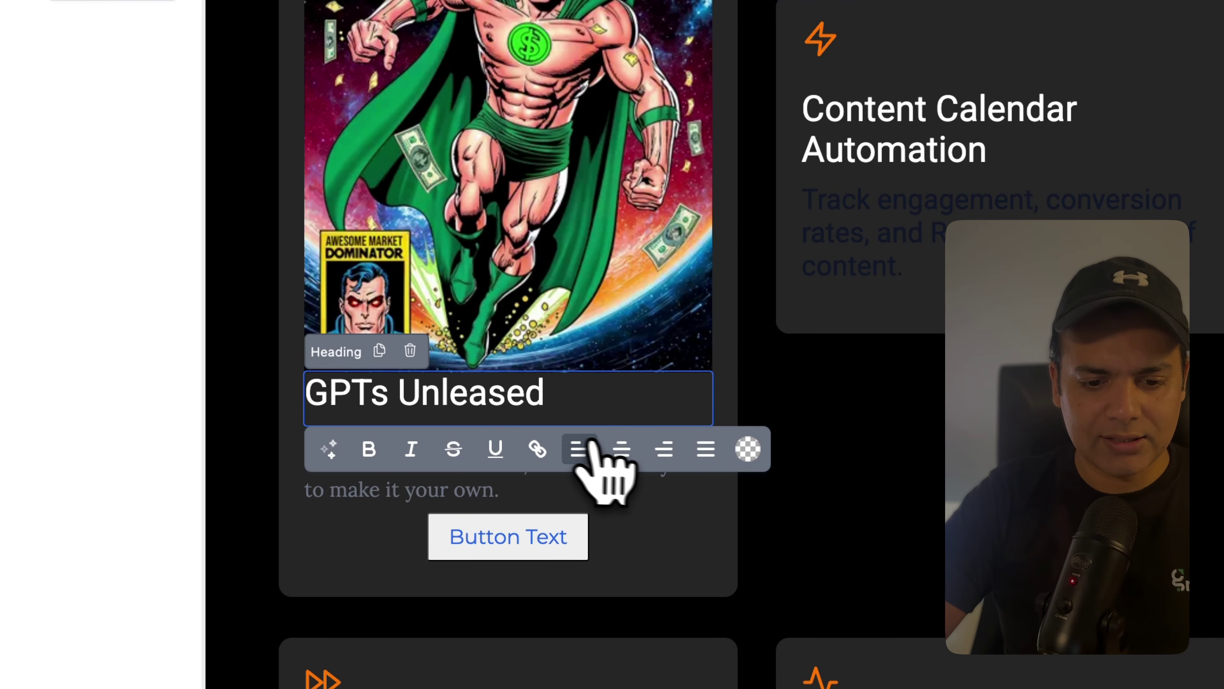
pyautogui.click(622, 450)
pyautogui.click(633, 251)
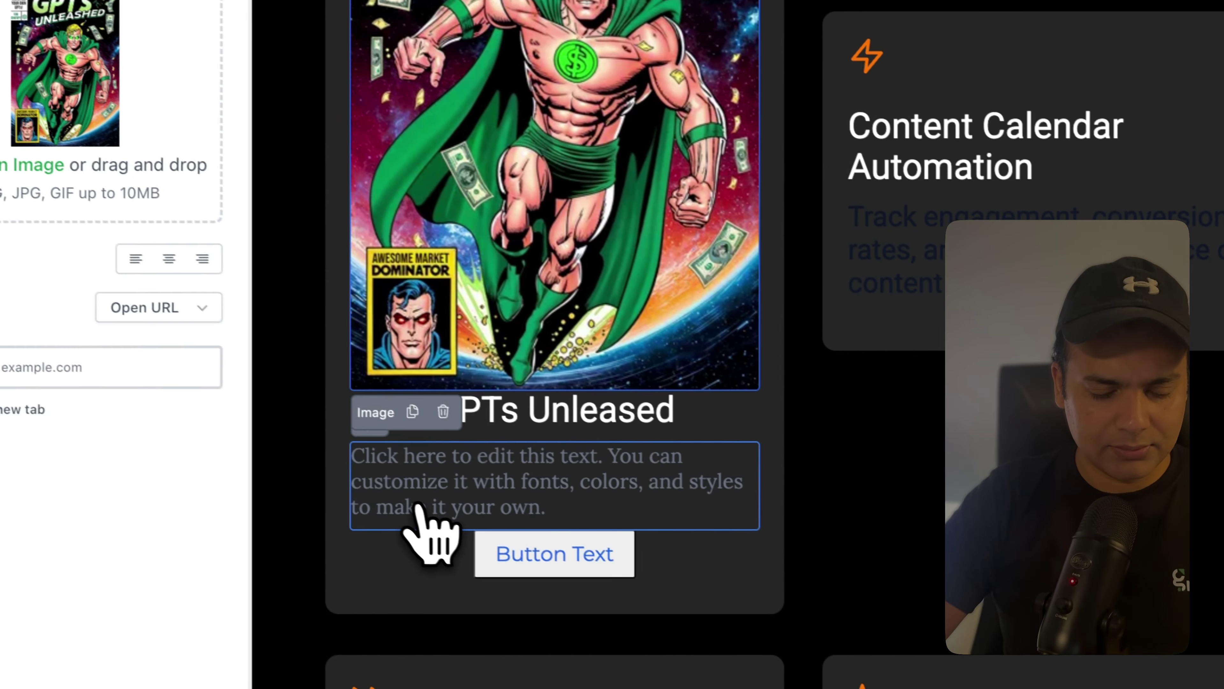
# Copy the full GPTs Unleased description from the existing product page for the first card's placeholder text
pyautogui.click(685, 545)
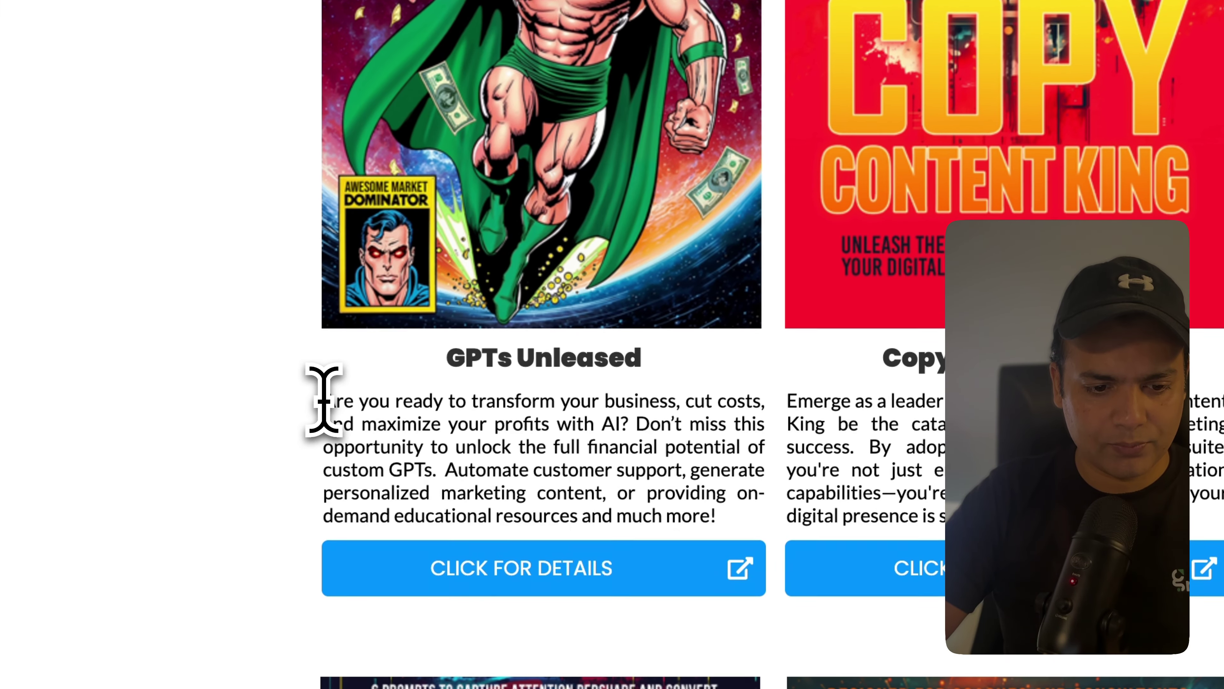
pyautogui.moveTo(324, 400); pyautogui.dragTo(745, 516)
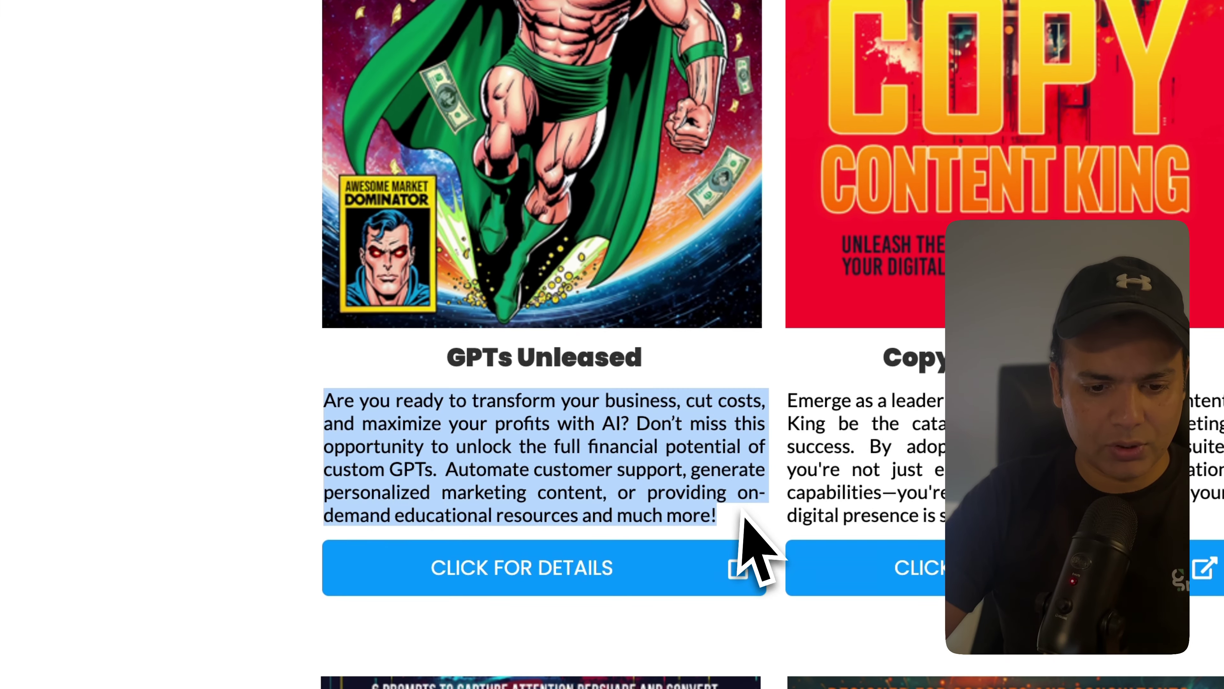
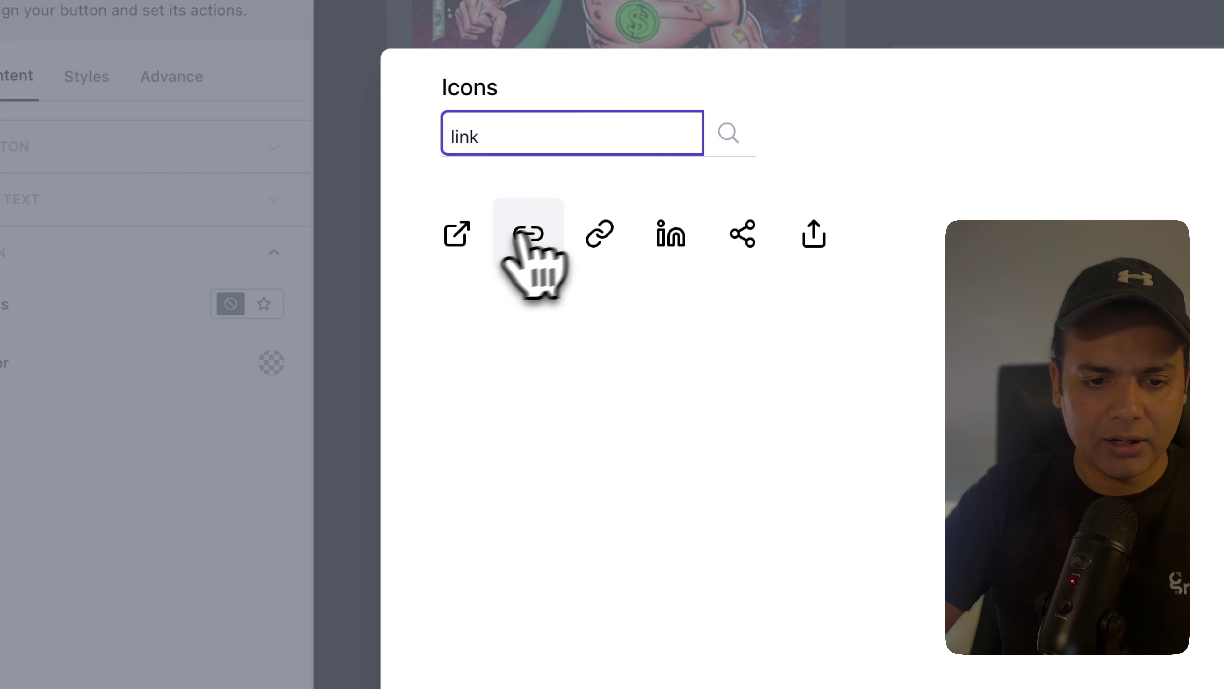
# Give the first card's button the external-link icon and change its label to "CLICK FOR DETAILS"
pyautogui.click(456, 234)
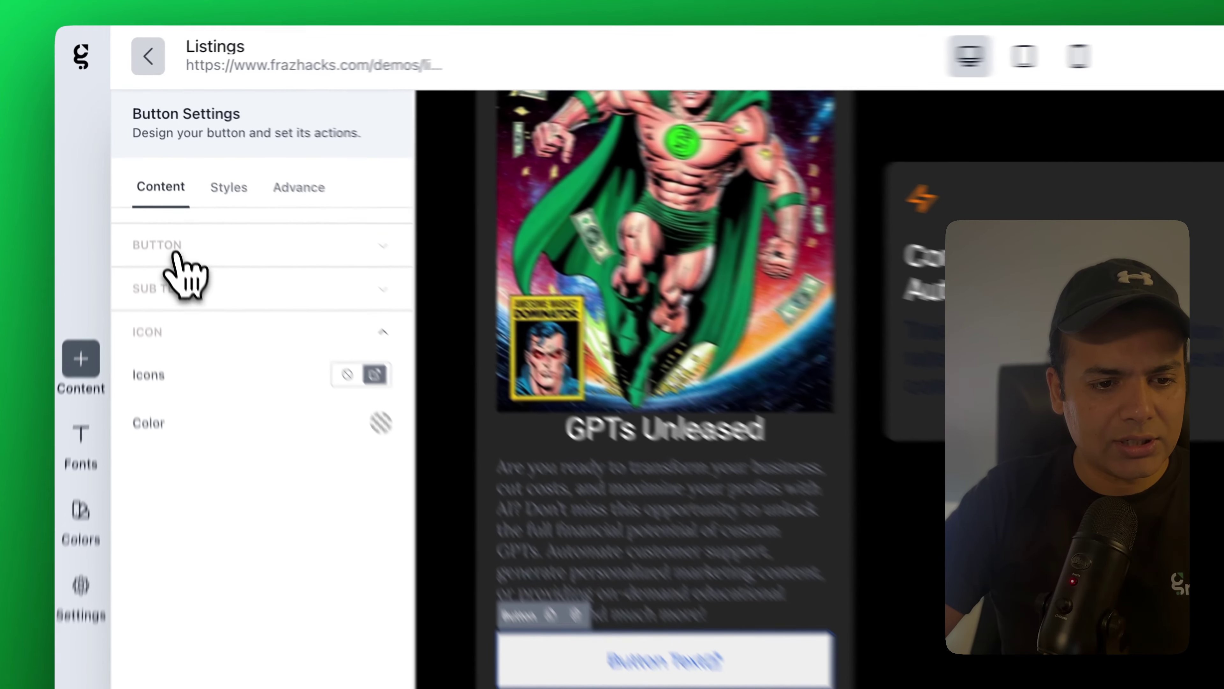
pyautogui.click(169, 183)
pyautogui.tripleClick(184, 231)
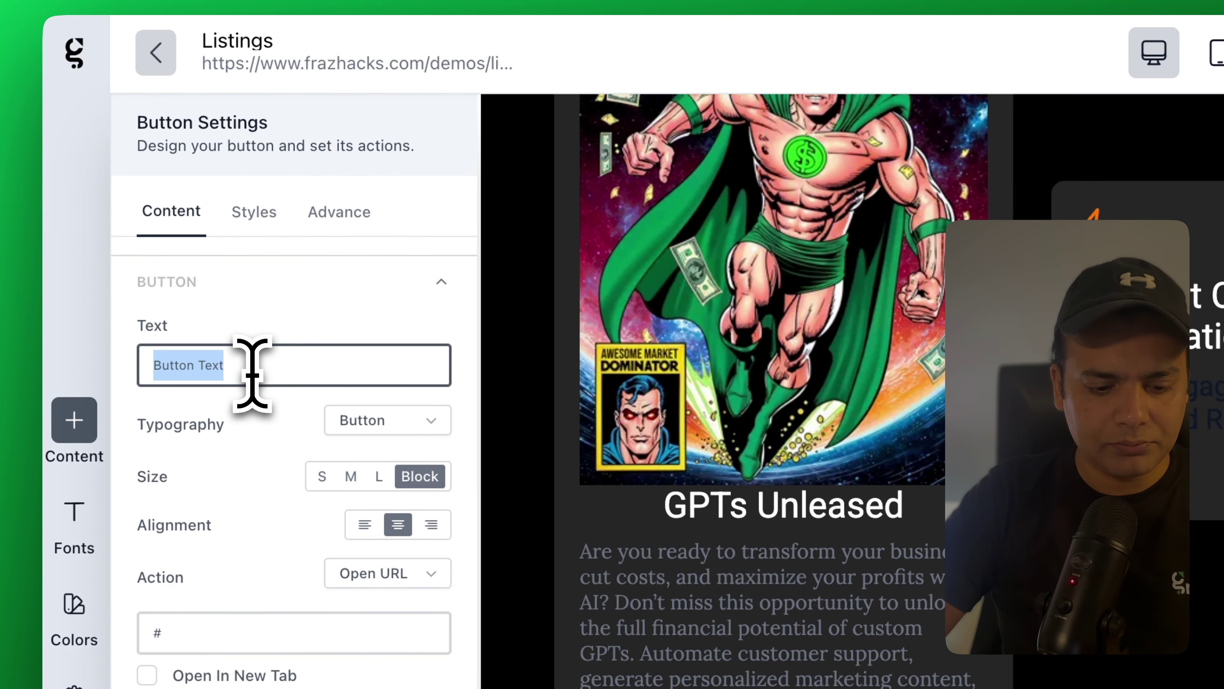
pyautogui.write('CLICK FOR DETAILS')
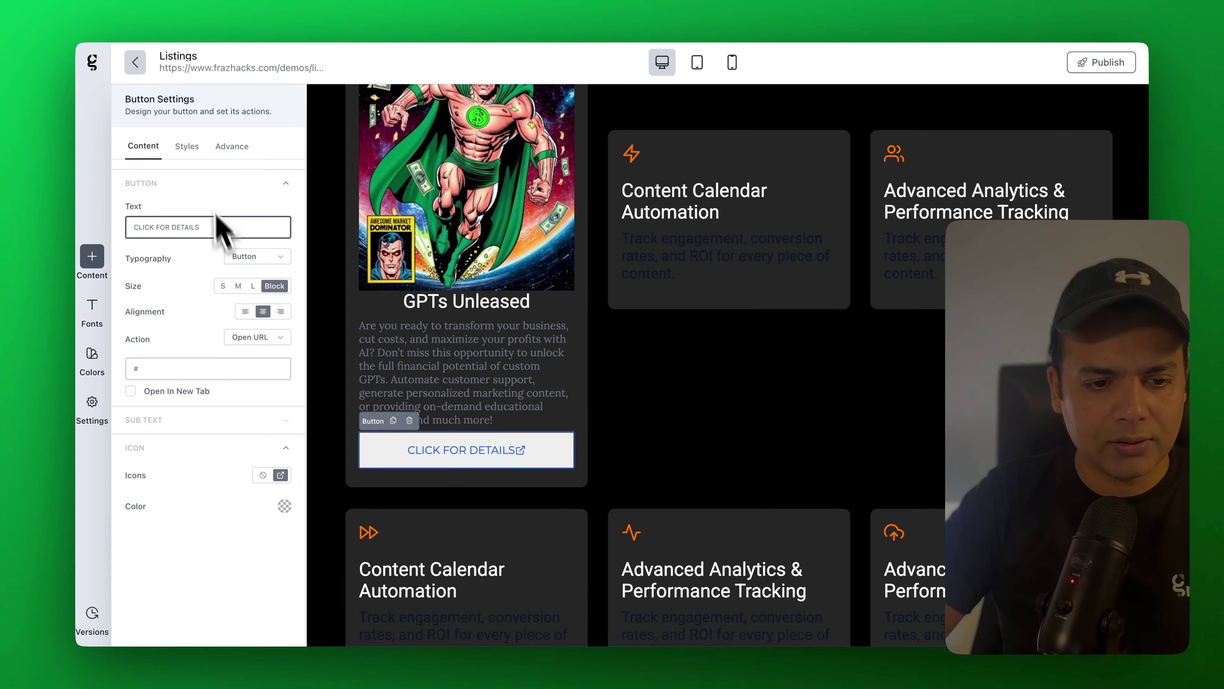
# Set the icon spacing of the CLICK FOR DETAILS button to 40
pyautogui.click(190, 146)
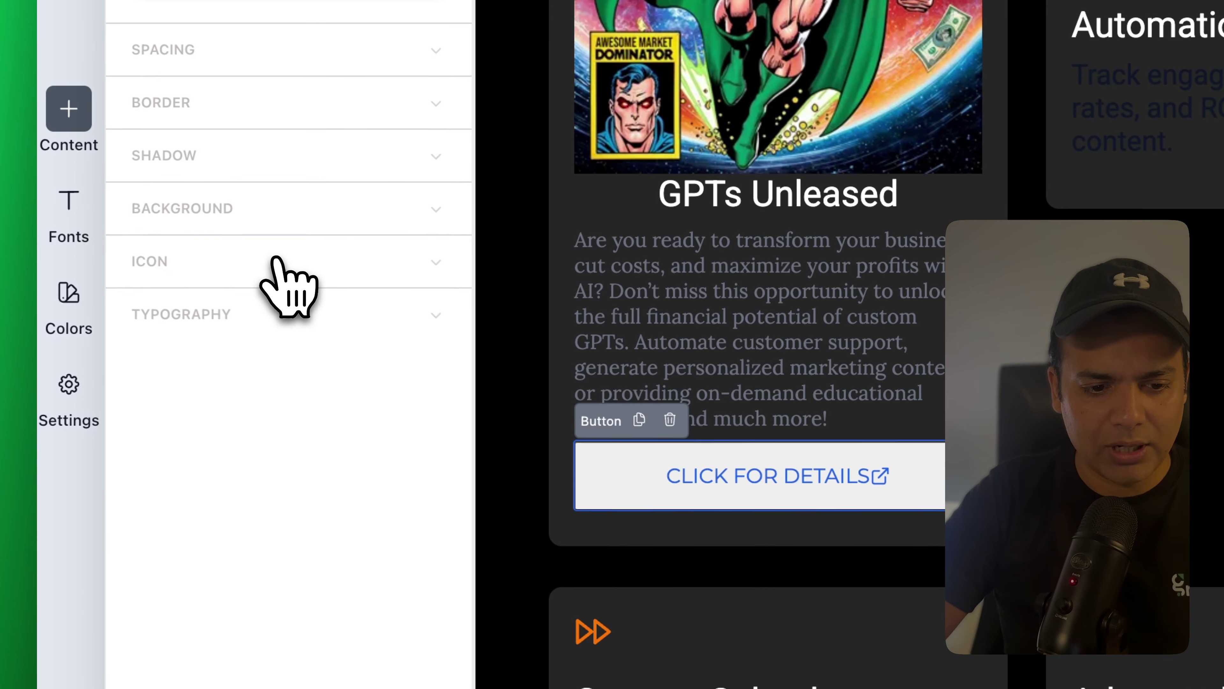
pyautogui.click(299, 395)
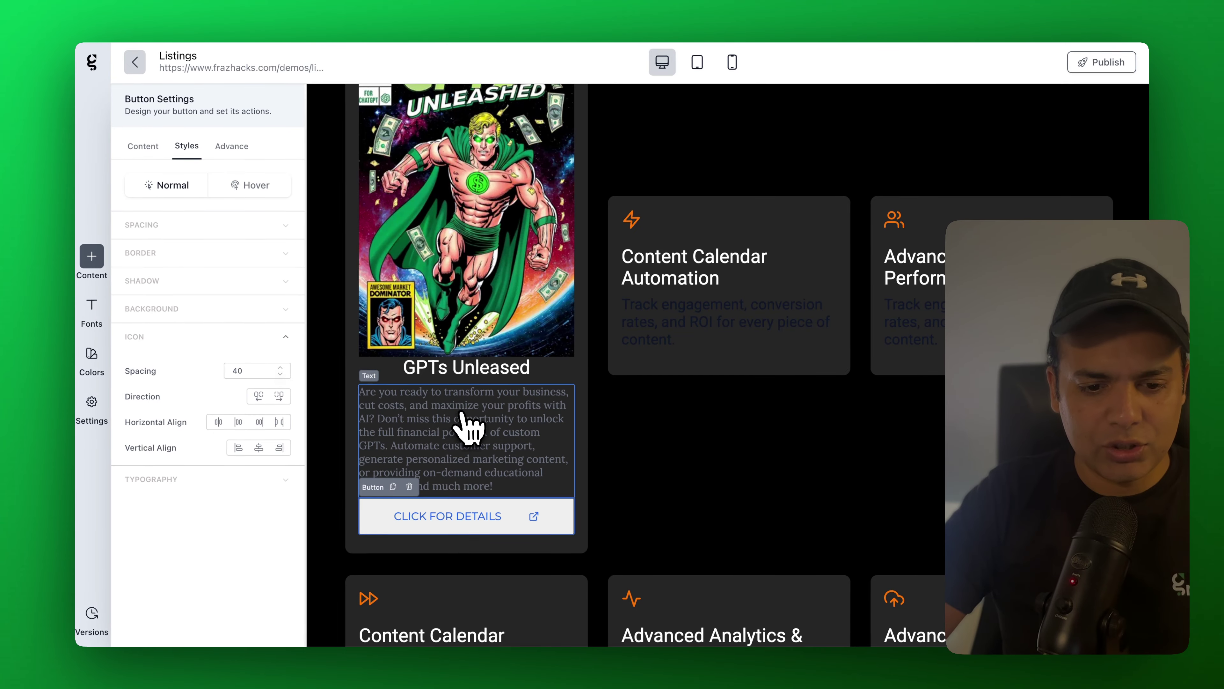
pyautogui.click(463, 420)
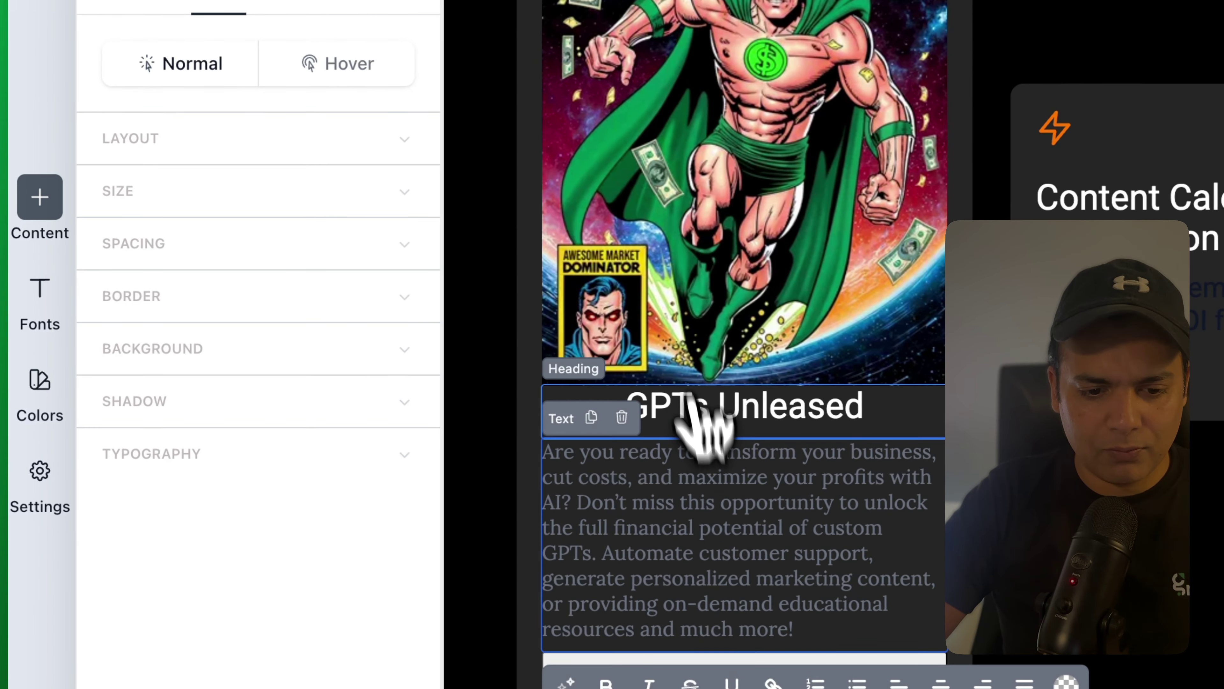
pyautogui.scroll(4, 732, 233)
pyautogui.scroll(-5, 733, 241)
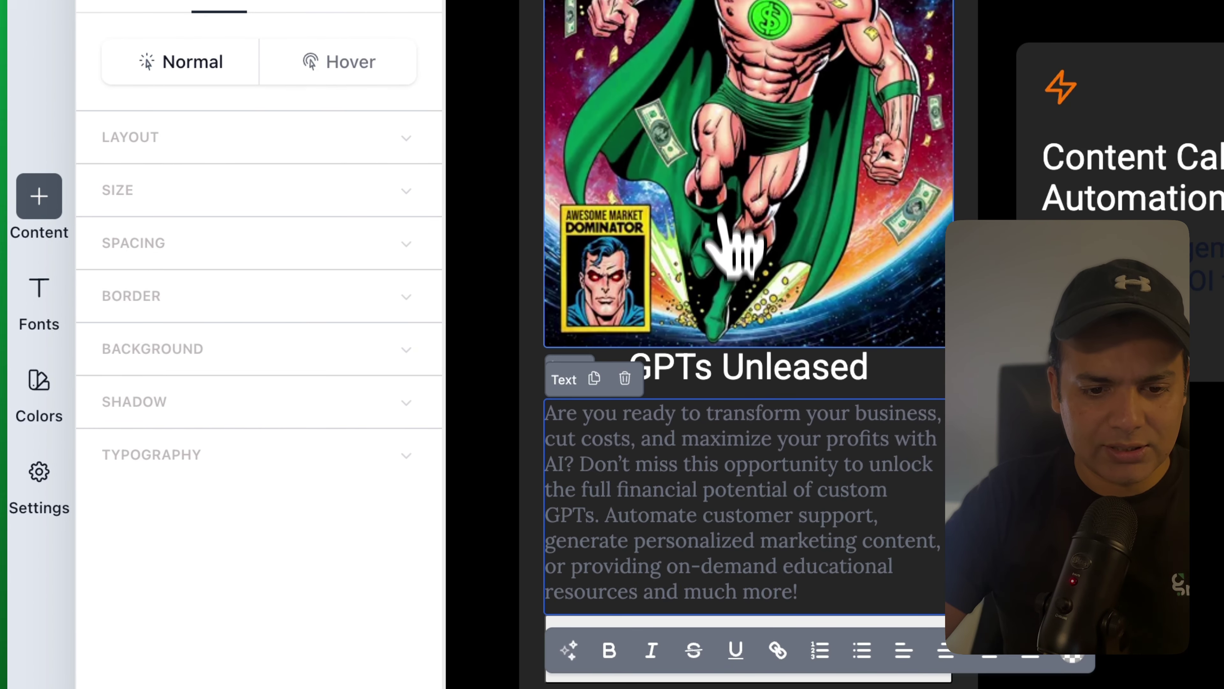
pyautogui.click(705, 374)
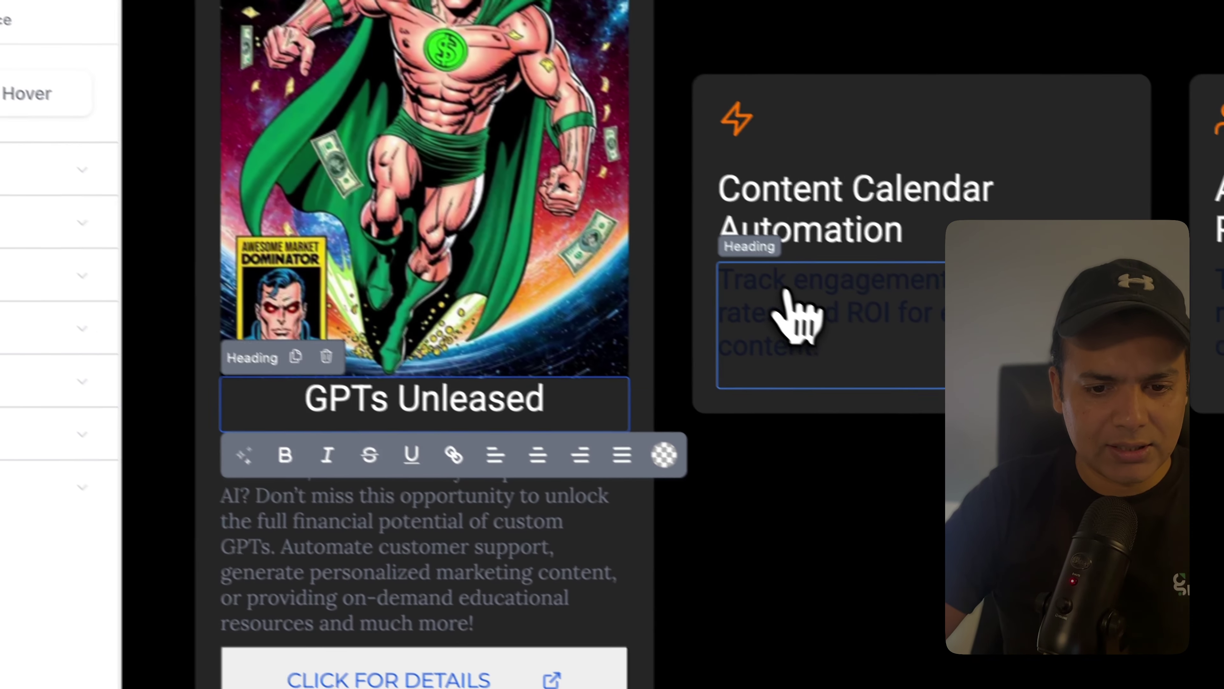
pyautogui.click(1157, 535)
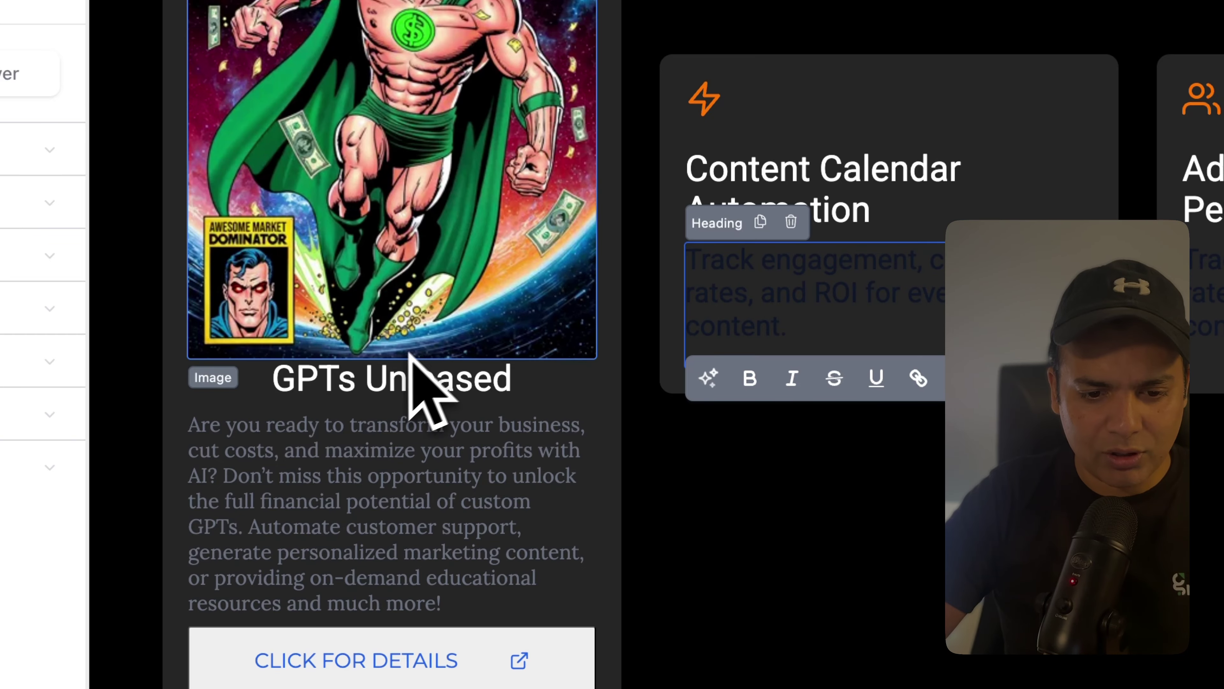
# Set the top margin of the "GPTs Unleased" heading in the first card to 10
pyautogui.click(417, 393)
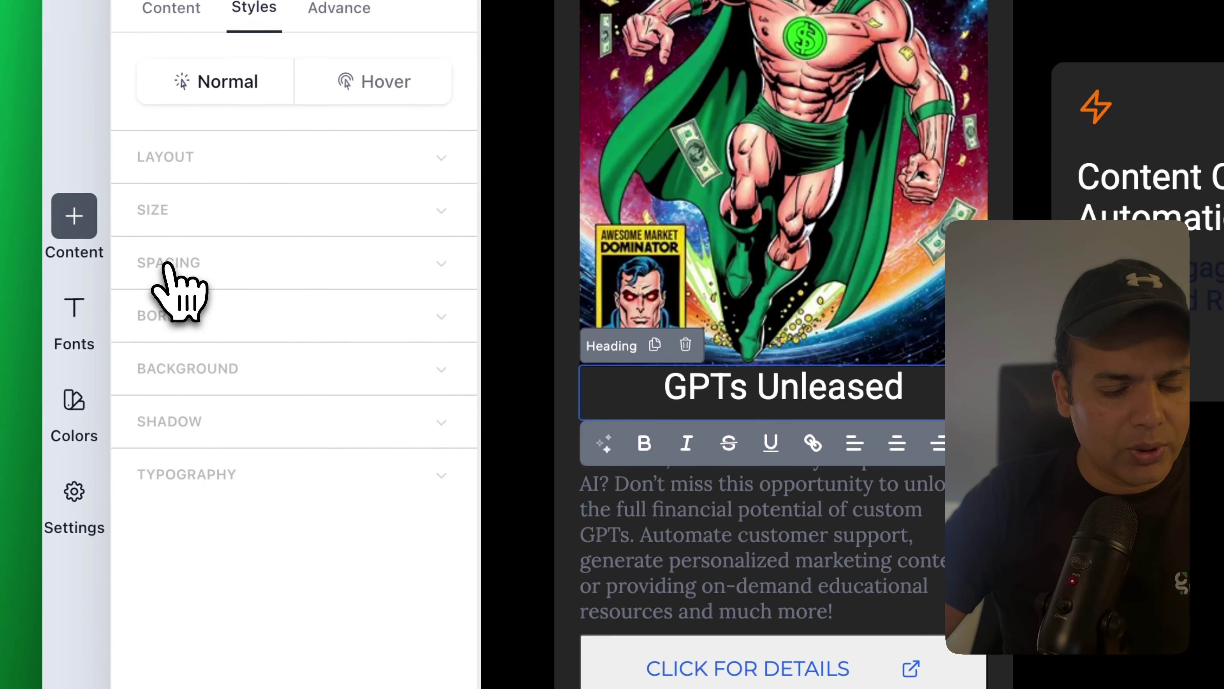
pyautogui.click(169, 311)
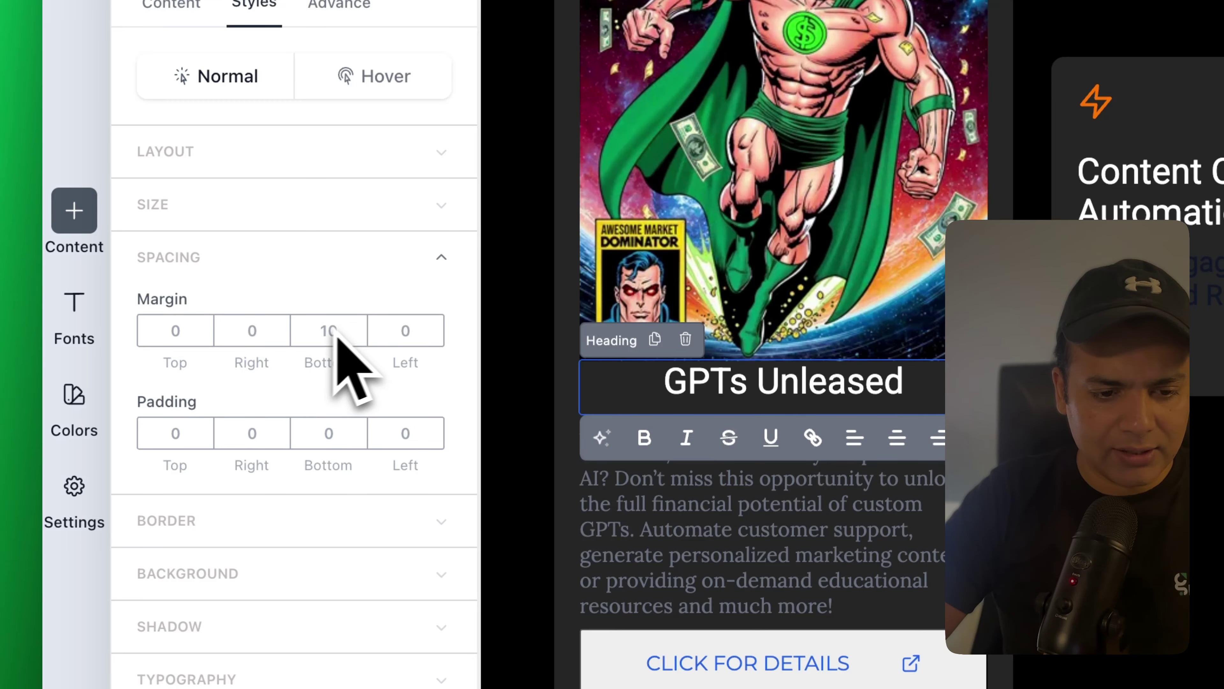
pyautogui.click(151, 332)
pyautogui.write('10')
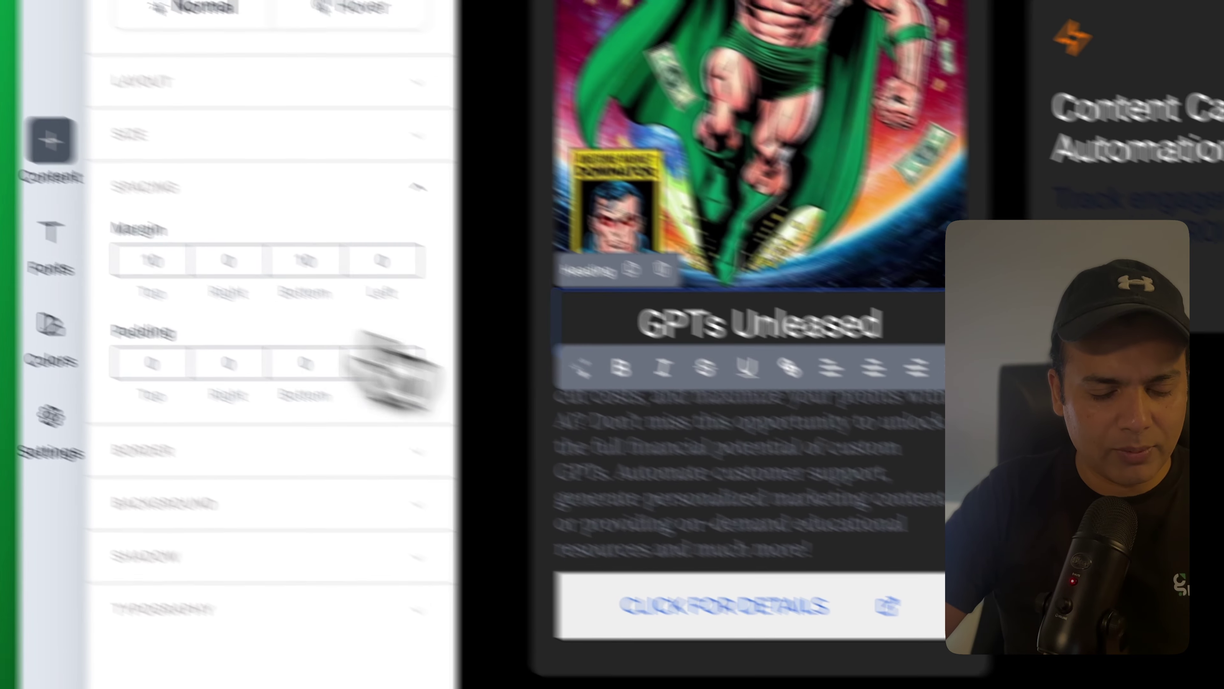
pyautogui.click(819, 487)
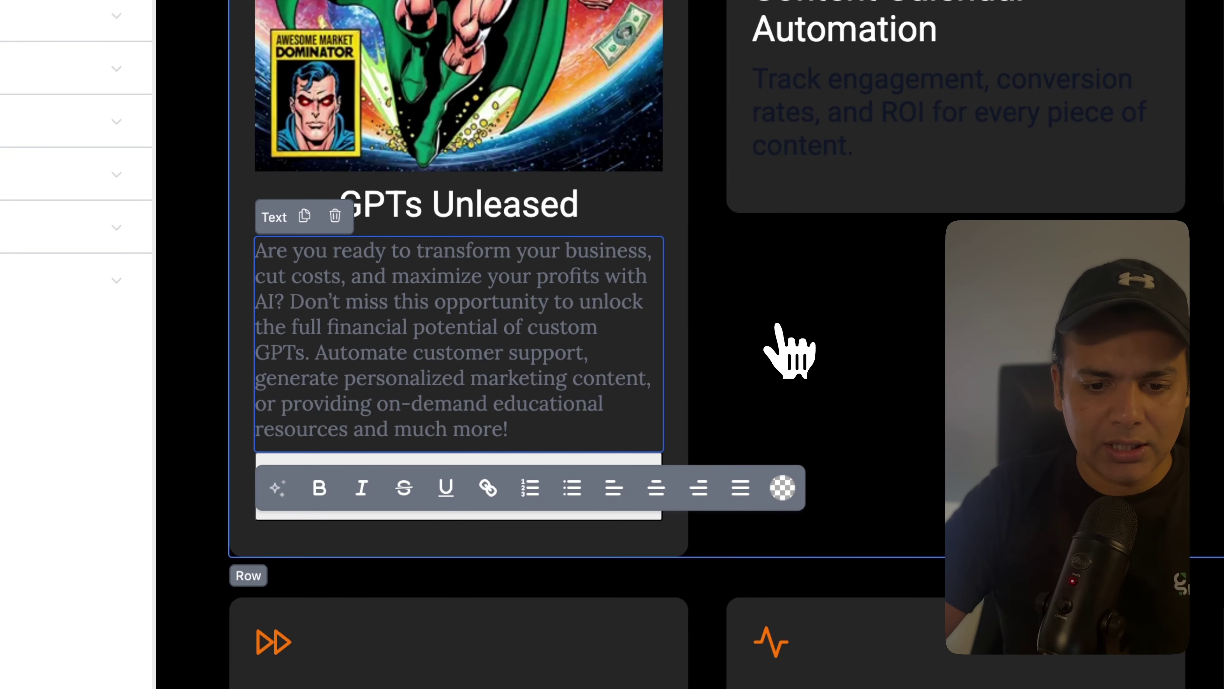
pyautogui.click(777, 327)
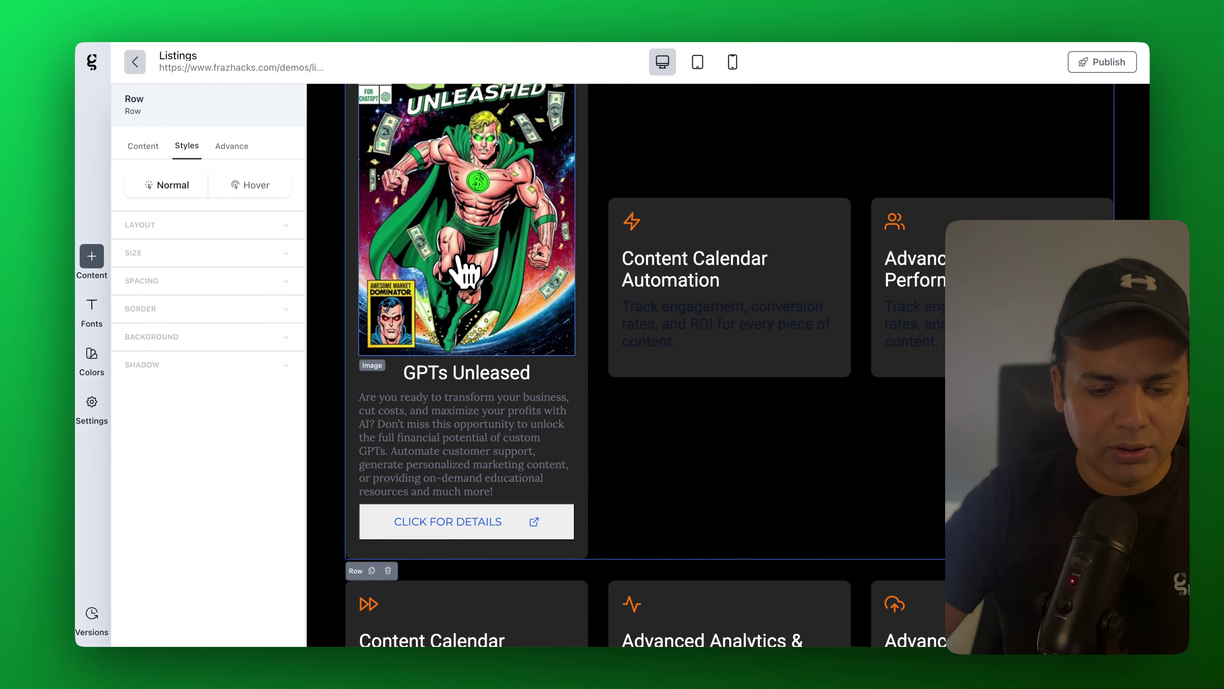
pyautogui.scroll(2, 497, 258)
pyautogui.scroll(-3, 501, 262)
pyautogui.scroll(1, 494, 290)
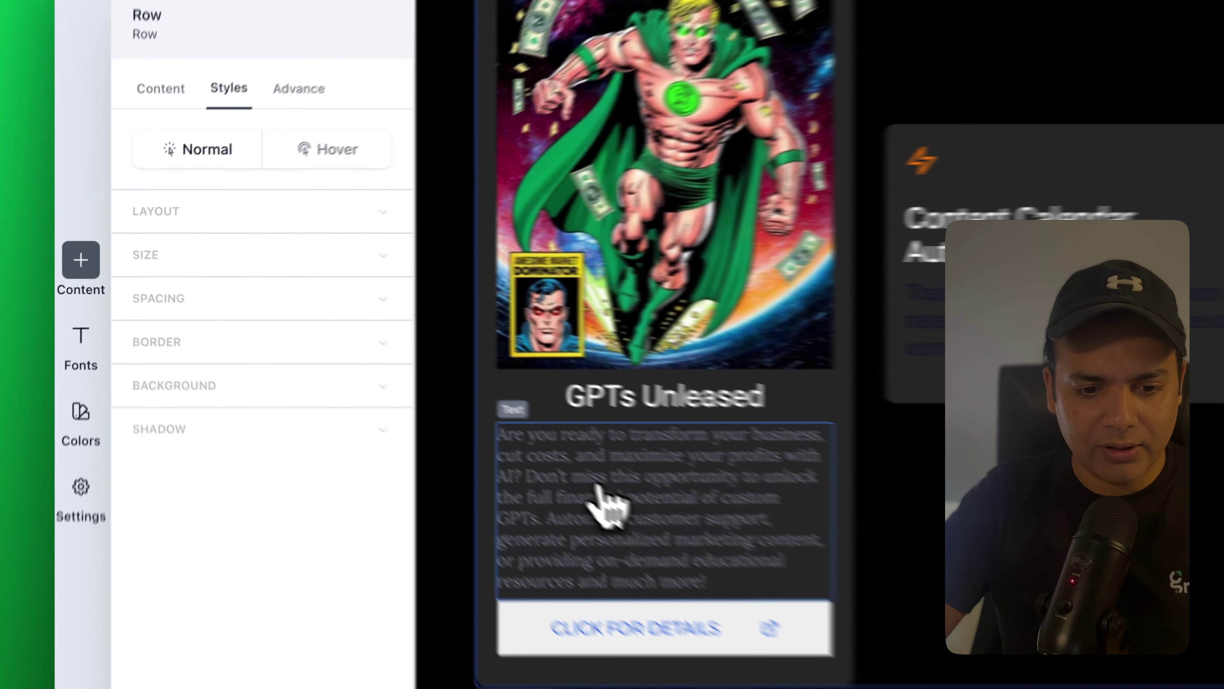
# Change the font family of the page's Paragraph typography, used by the first card's description, to Lato
pyautogui.click(465, 429)
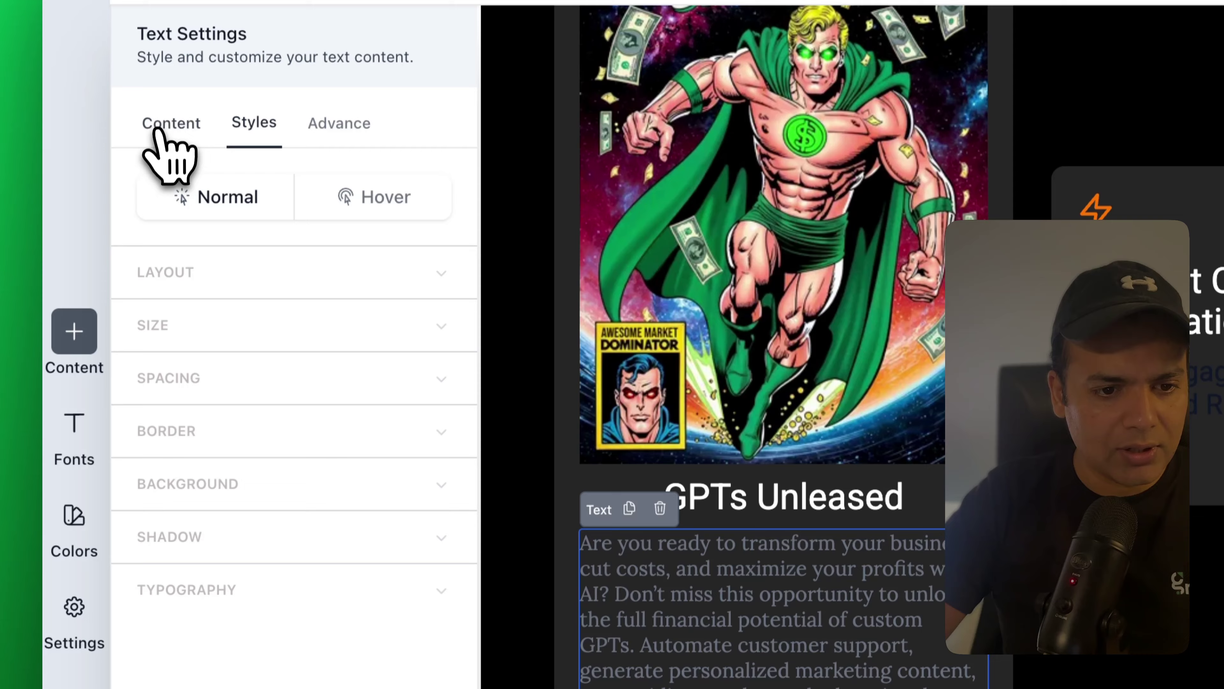
pyautogui.click(156, 129)
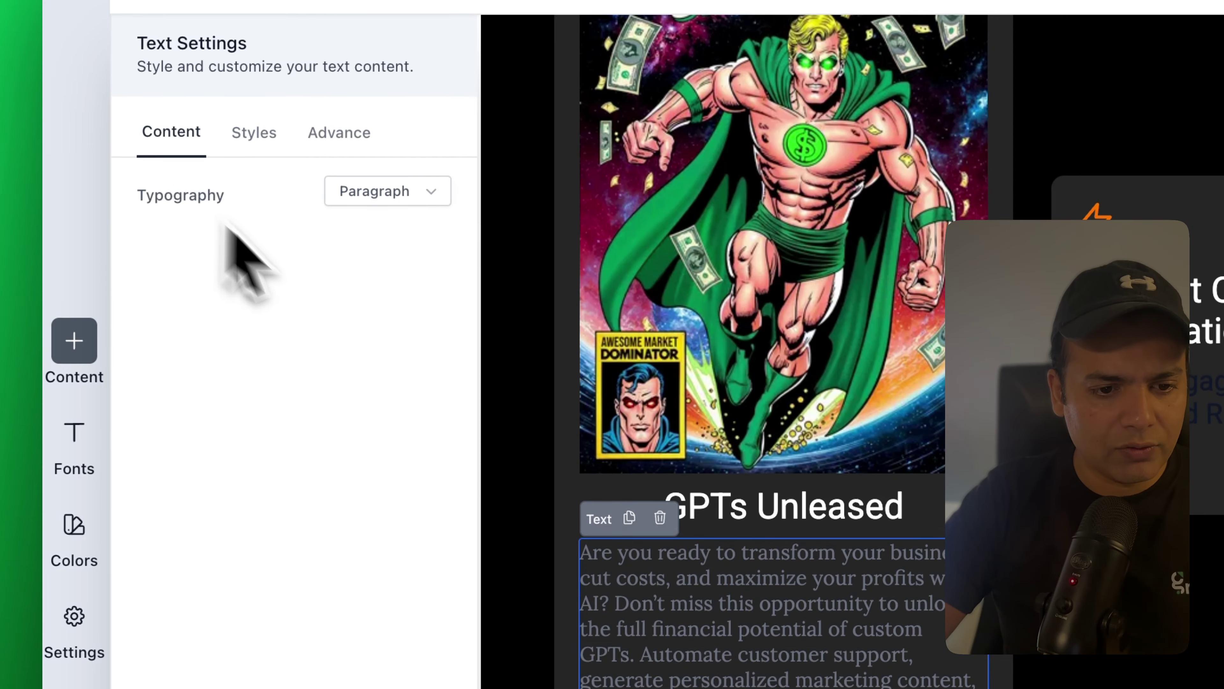
pyautogui.click(73, 449)
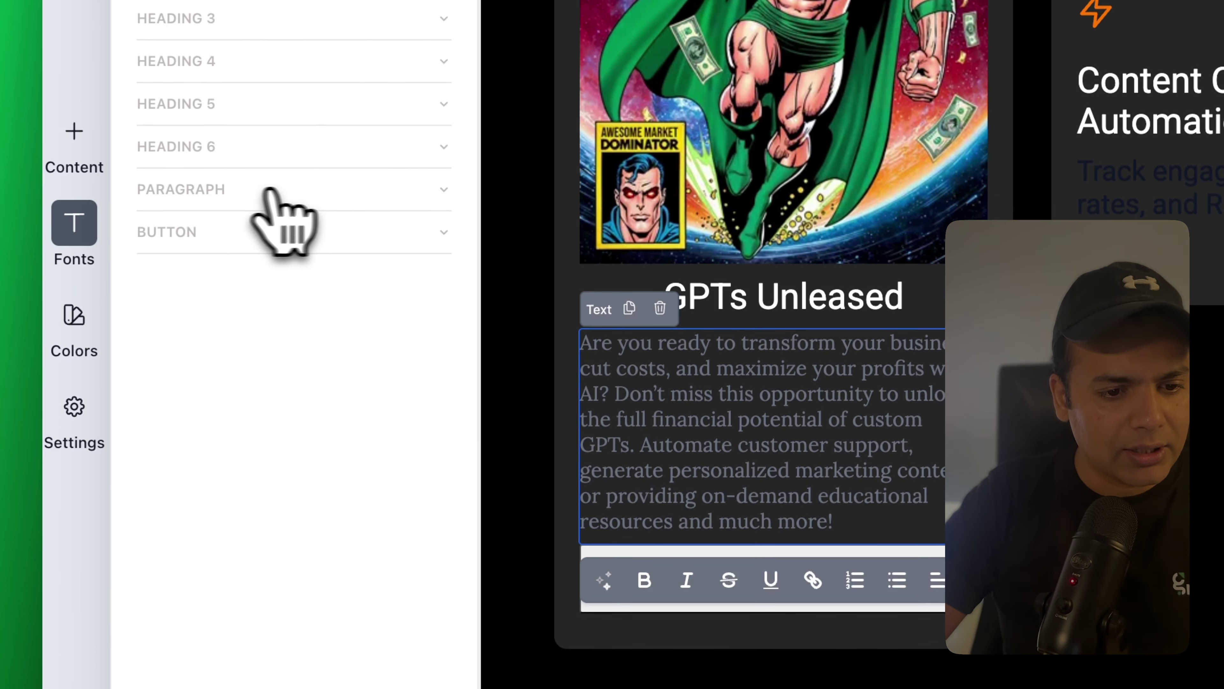
pyautogui.click(303, 189)
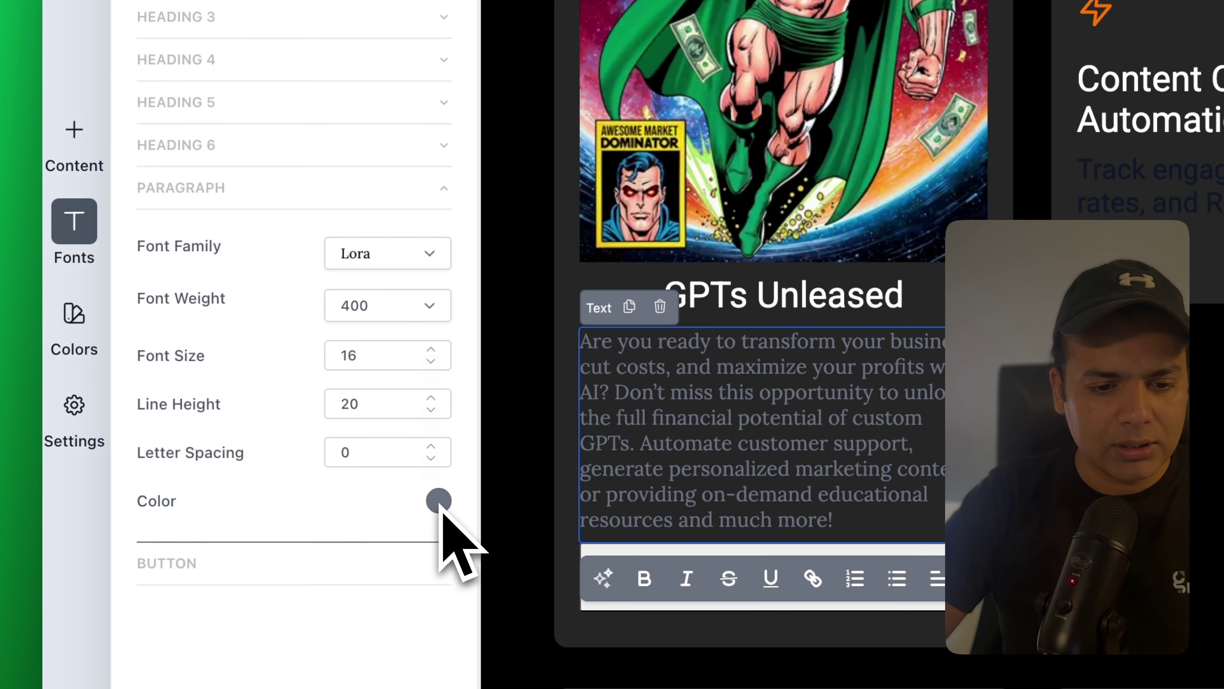
pyautogui.click(429, 255)
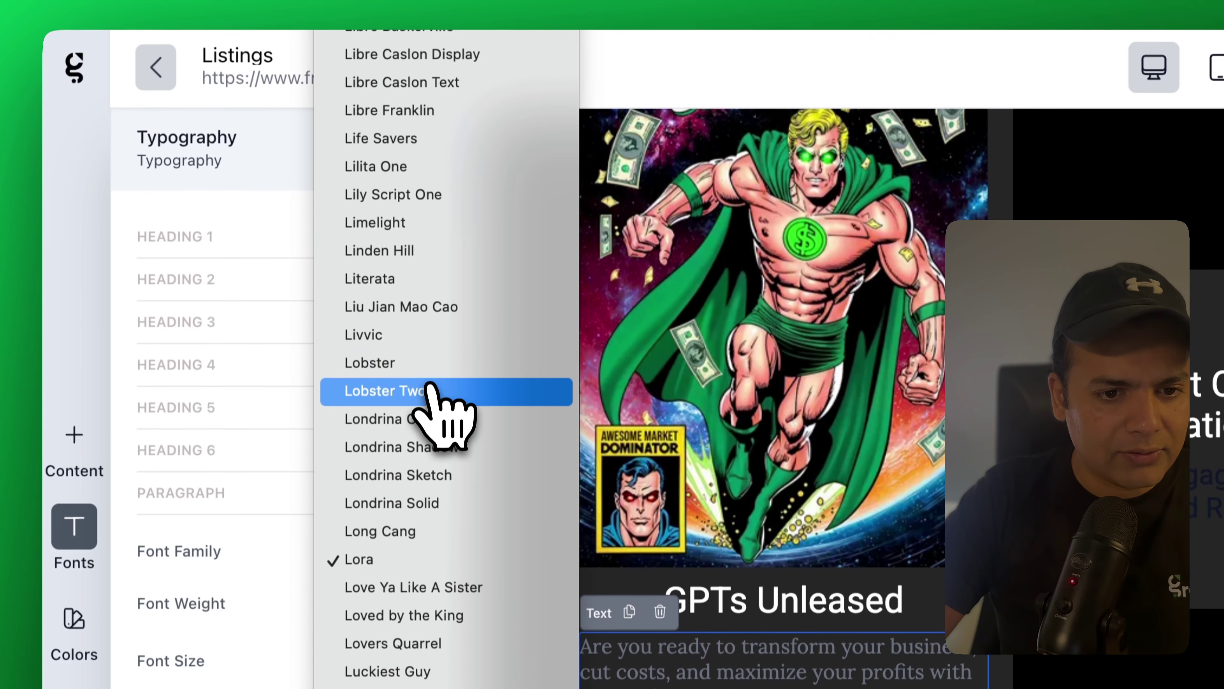
pyautogui.scroll(10, 429, 130)
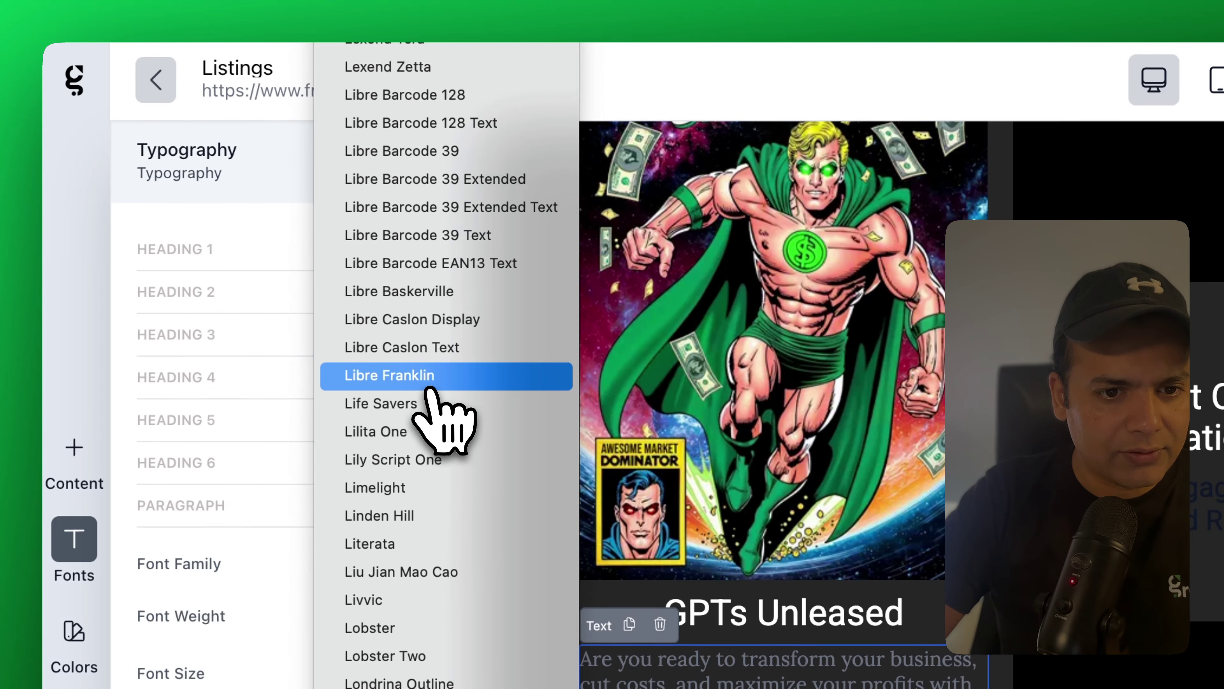
pyautogui.scroll(10, 431, 390)
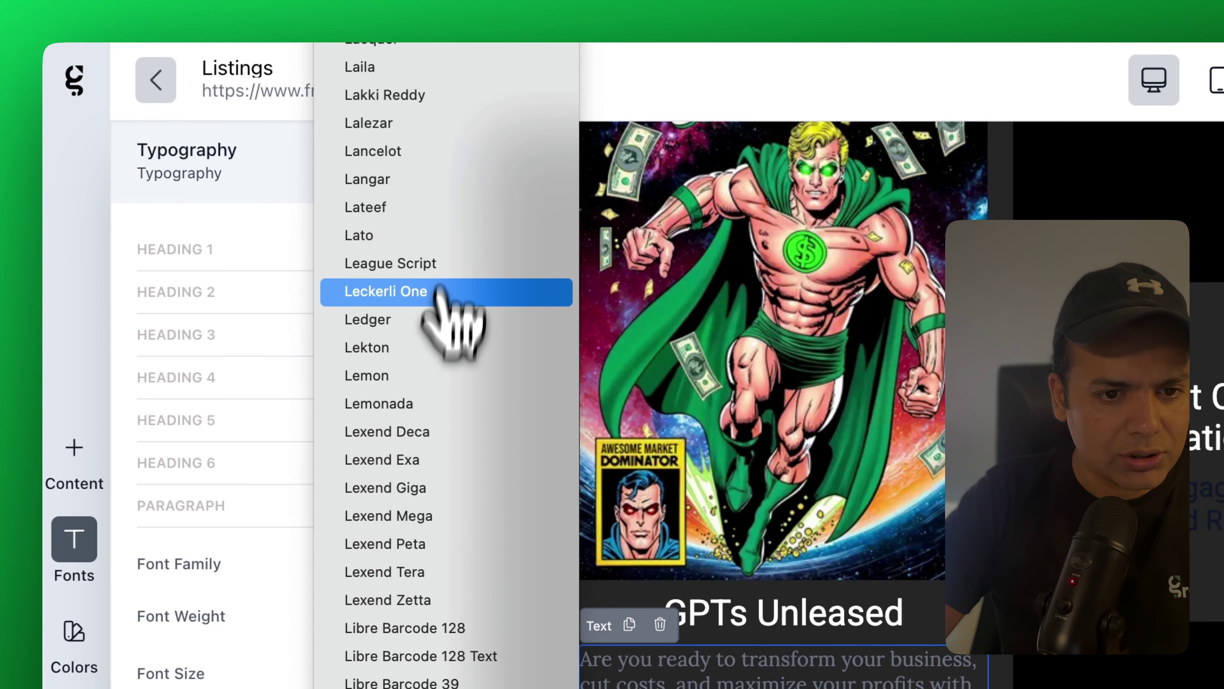
pyautogui.scroll(5, 448, 120)
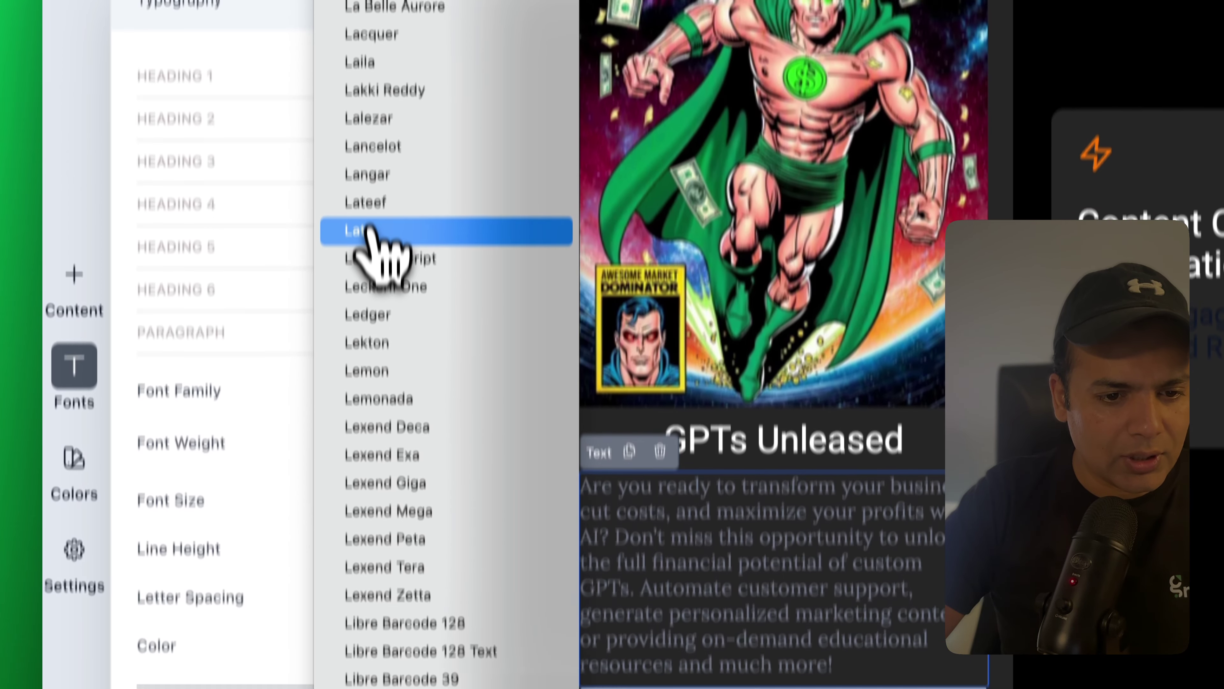
pyautogui.click(371, 404)
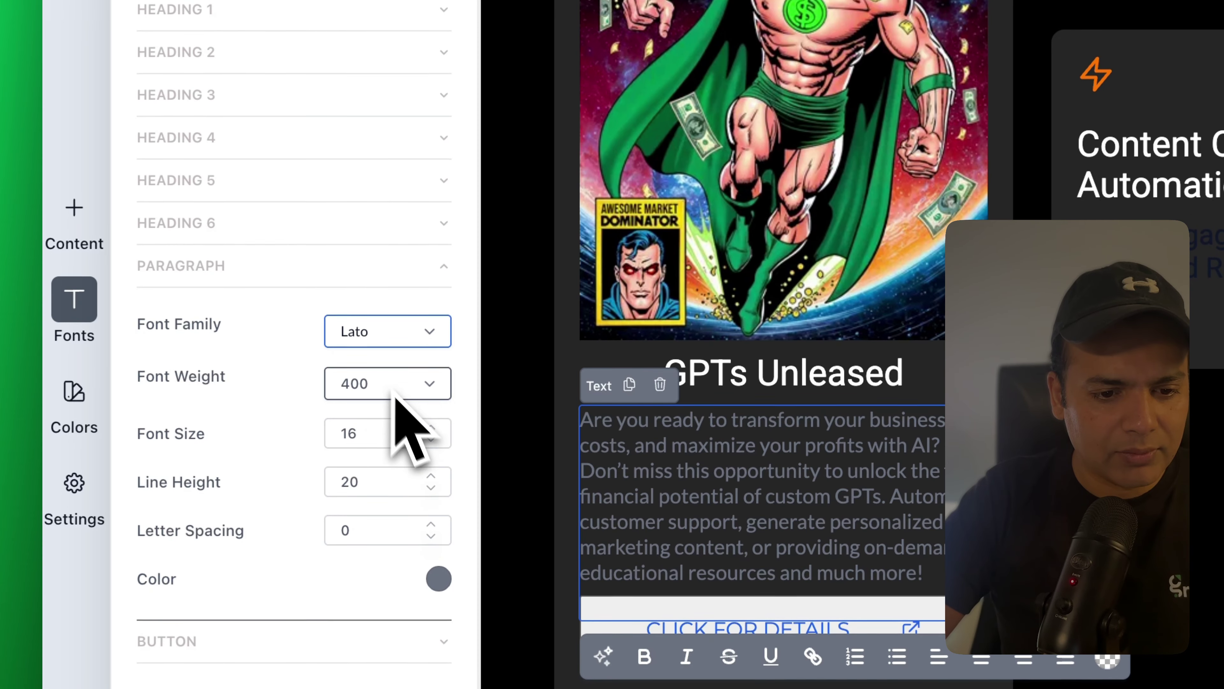
# Set the page's Paragraph typography to font size 15 and font weight 300
pyautogui.click(431, 439)
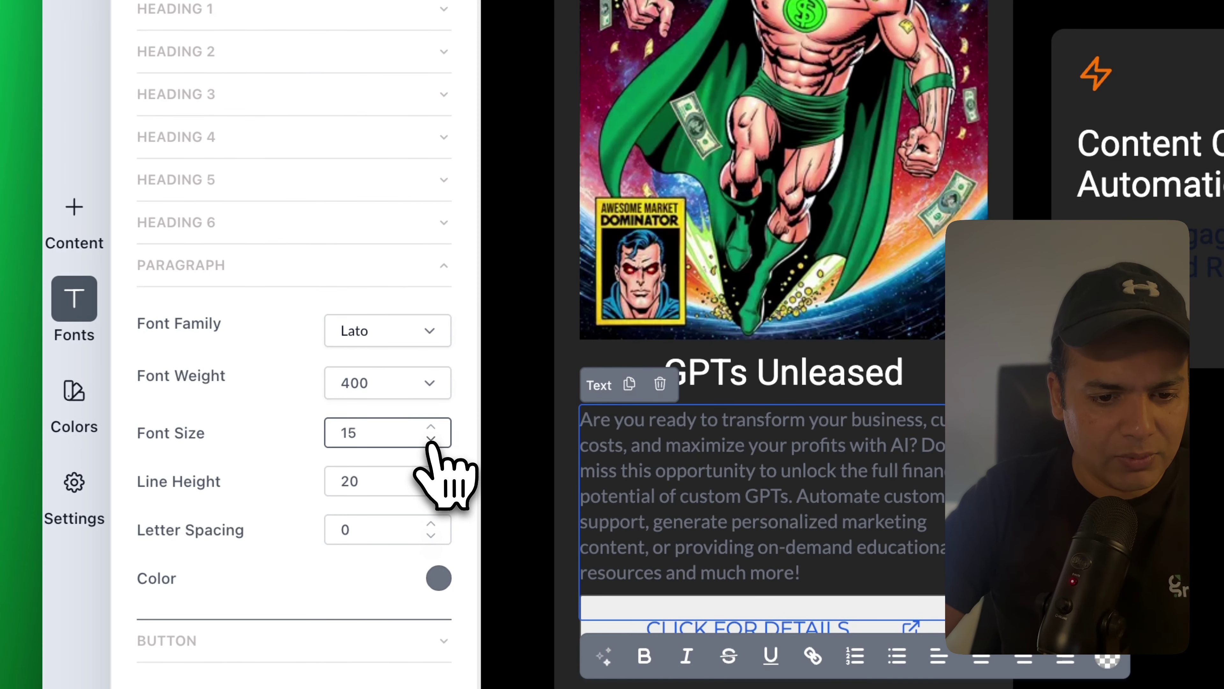
pyautogui.click(430, 383)
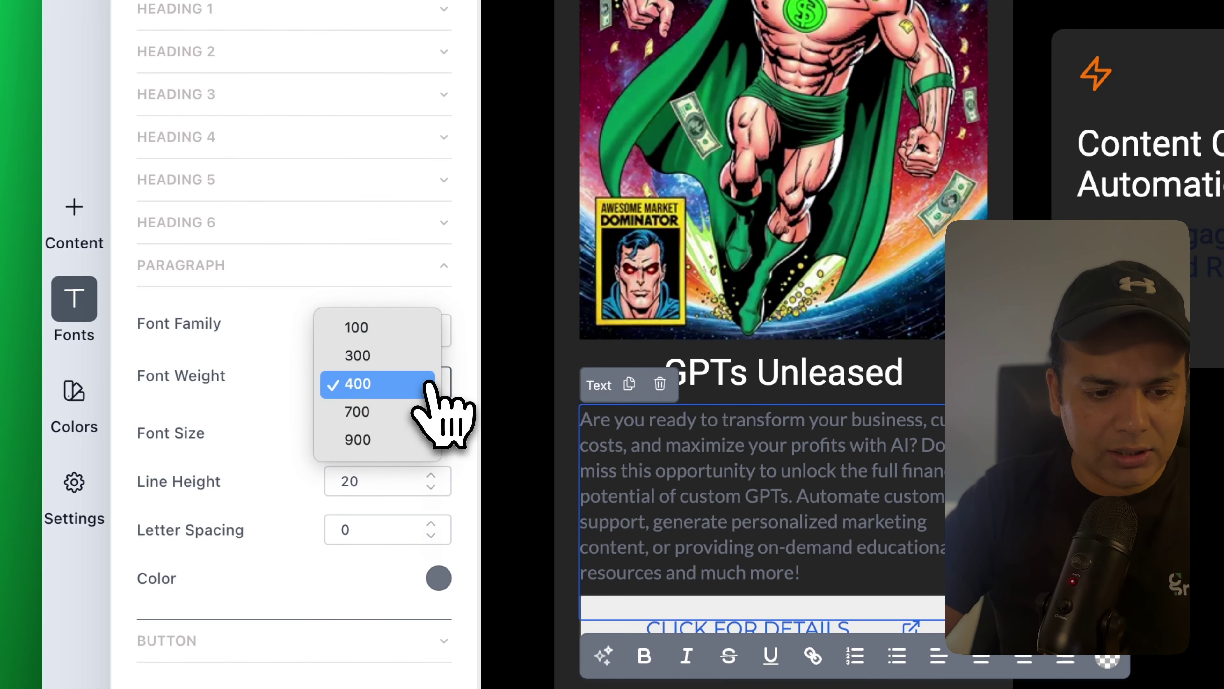
pyautogui.click(386, 359)
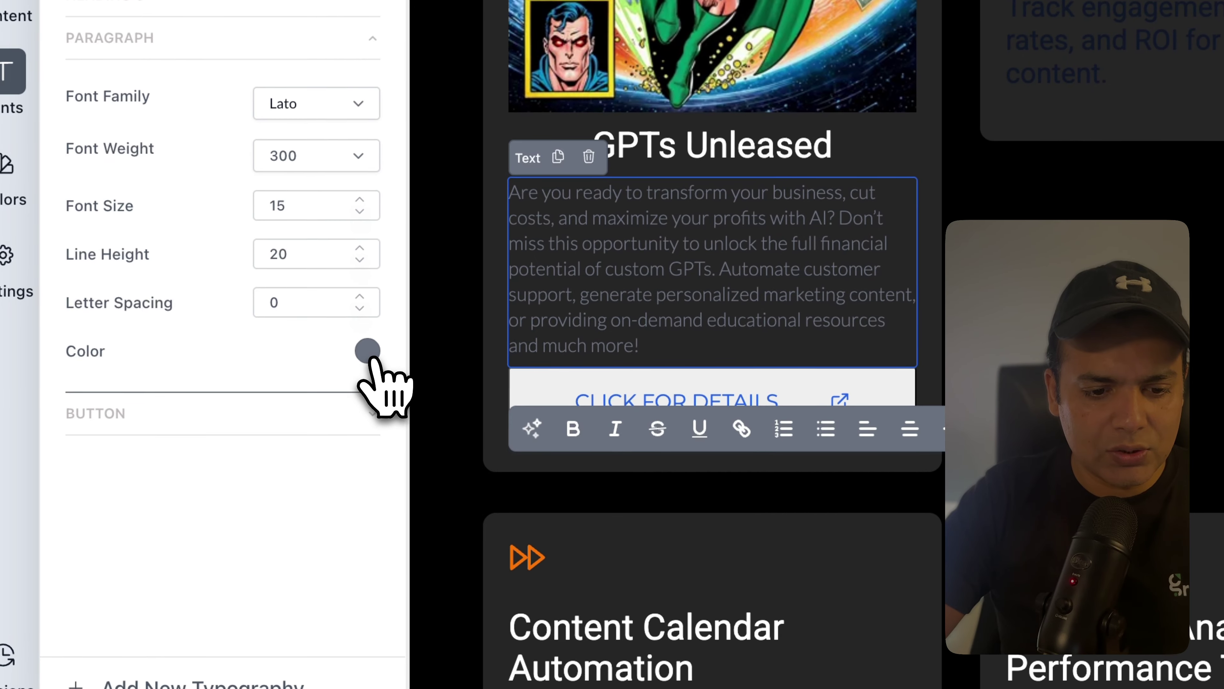
pyautogui.click(328, 376)
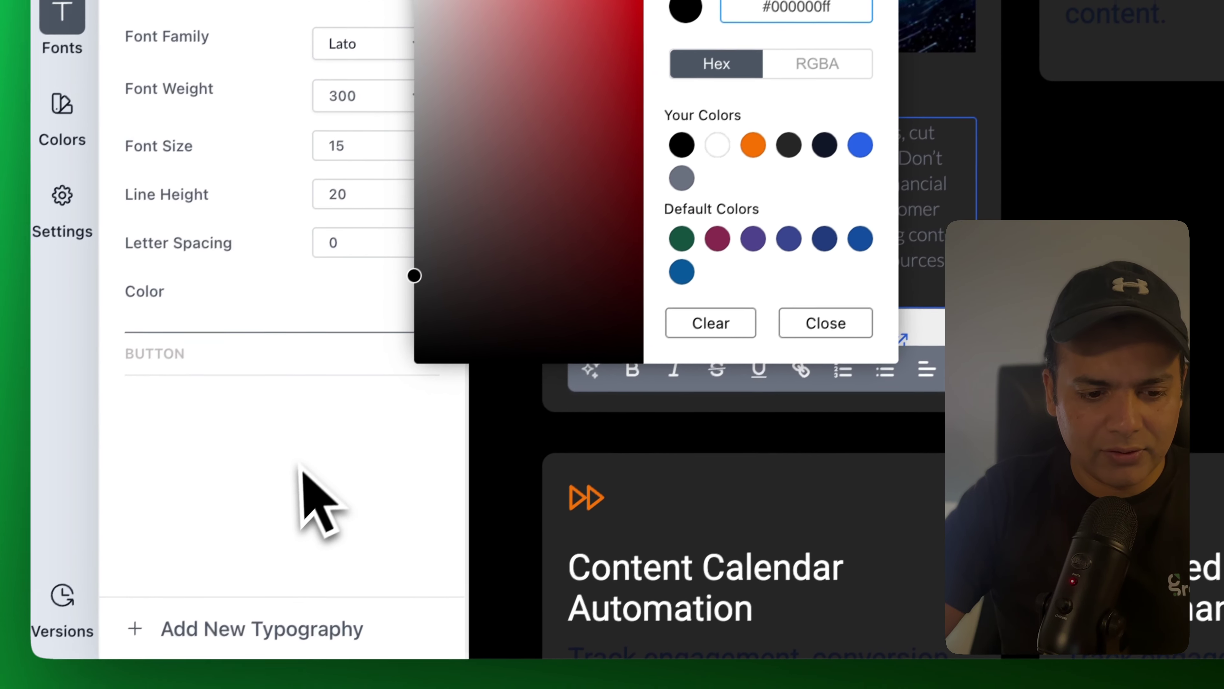
pyautogui.click(248, 521)
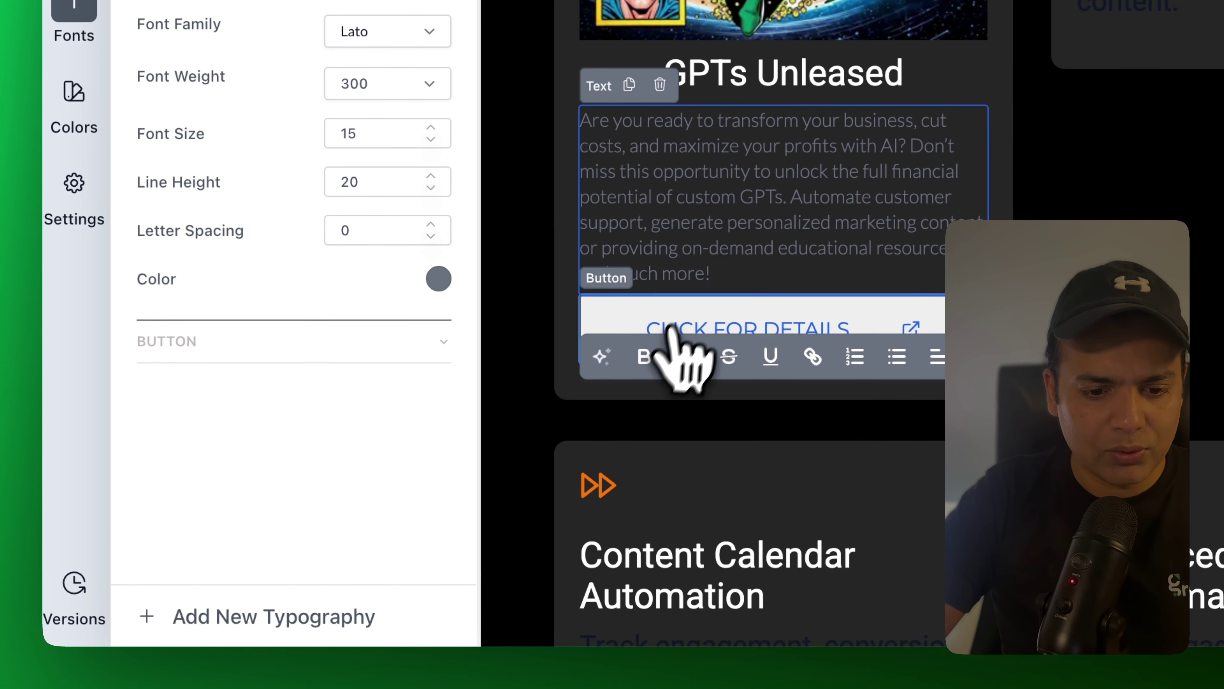
# Collapse the expanded page color entries and set the page's Text color to black, #000000ff
pyautogui.click(609, 321)
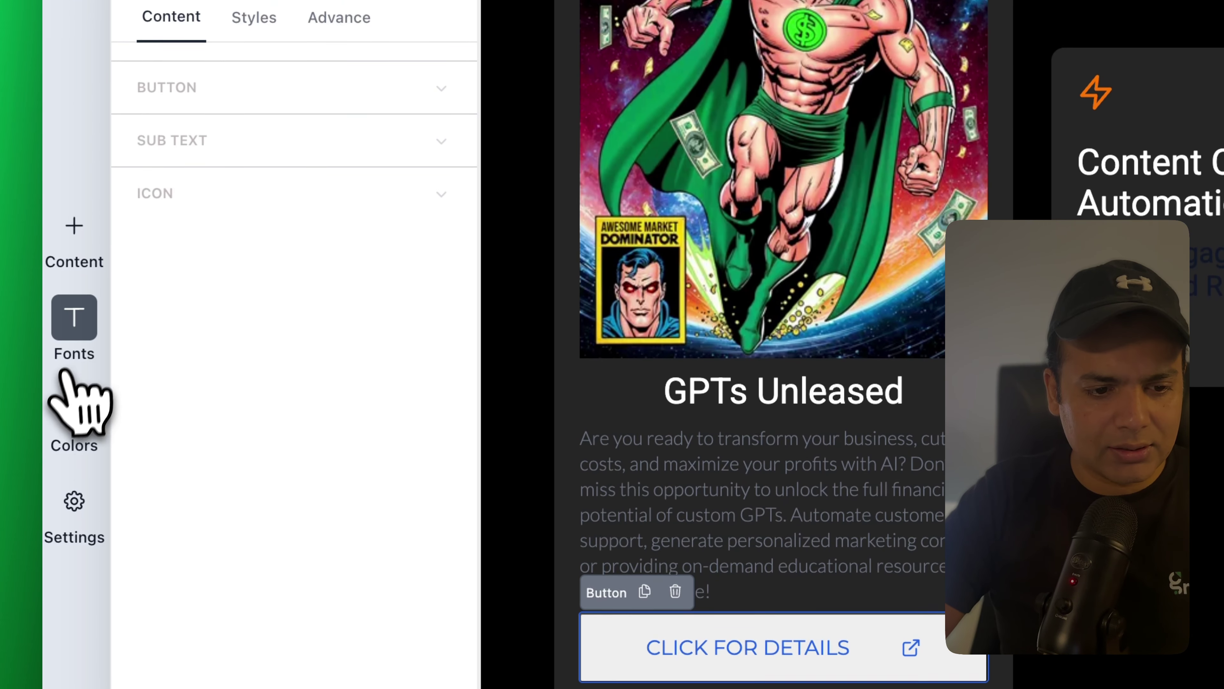
pyautogui.click(72, 415)
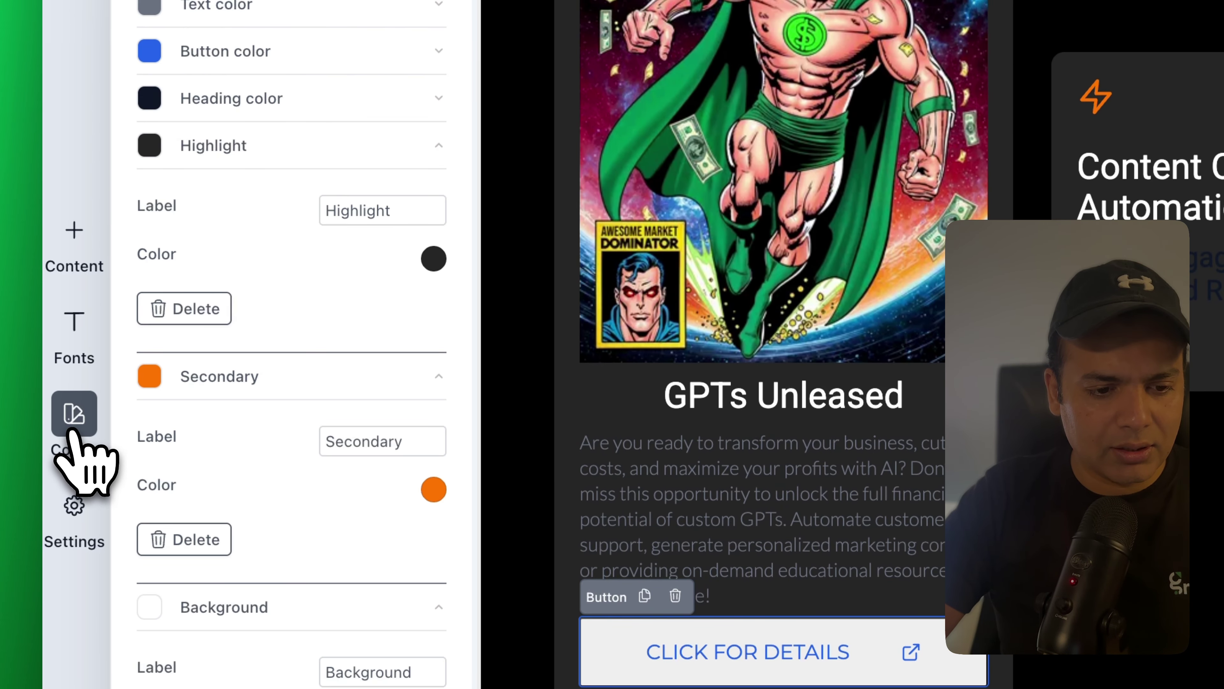
pyautogui.click(440, 377)
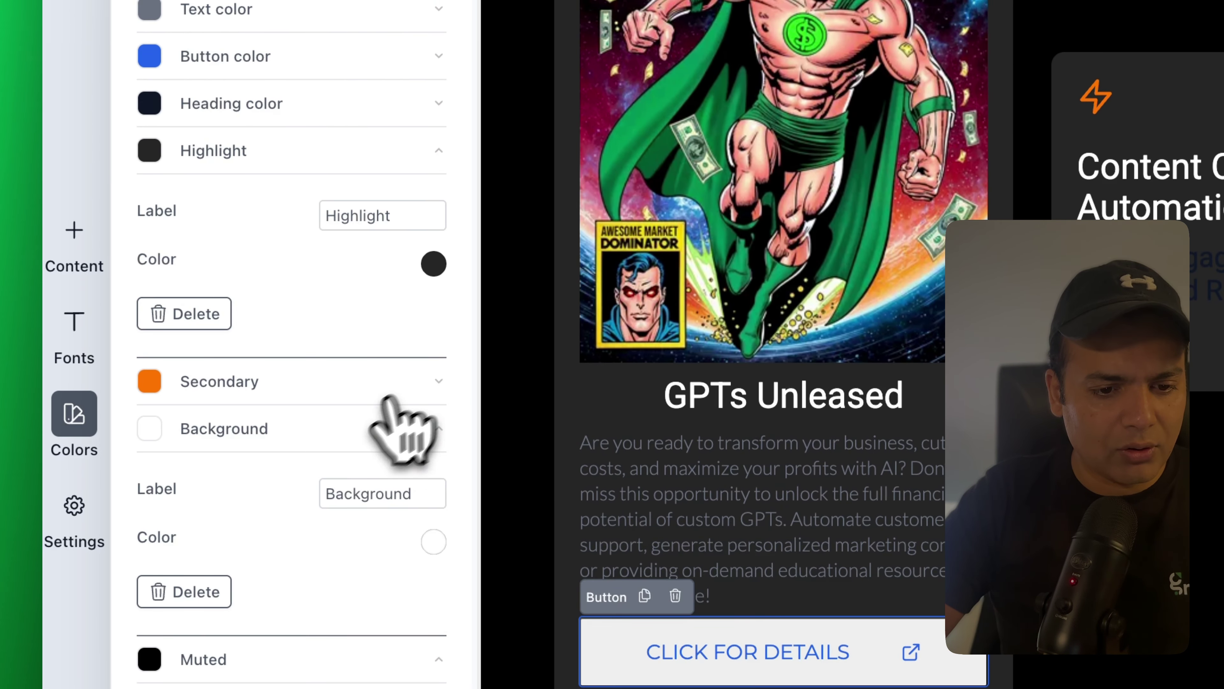
pyautogui.click(439, 429)
pyautogui.click(439, 151)
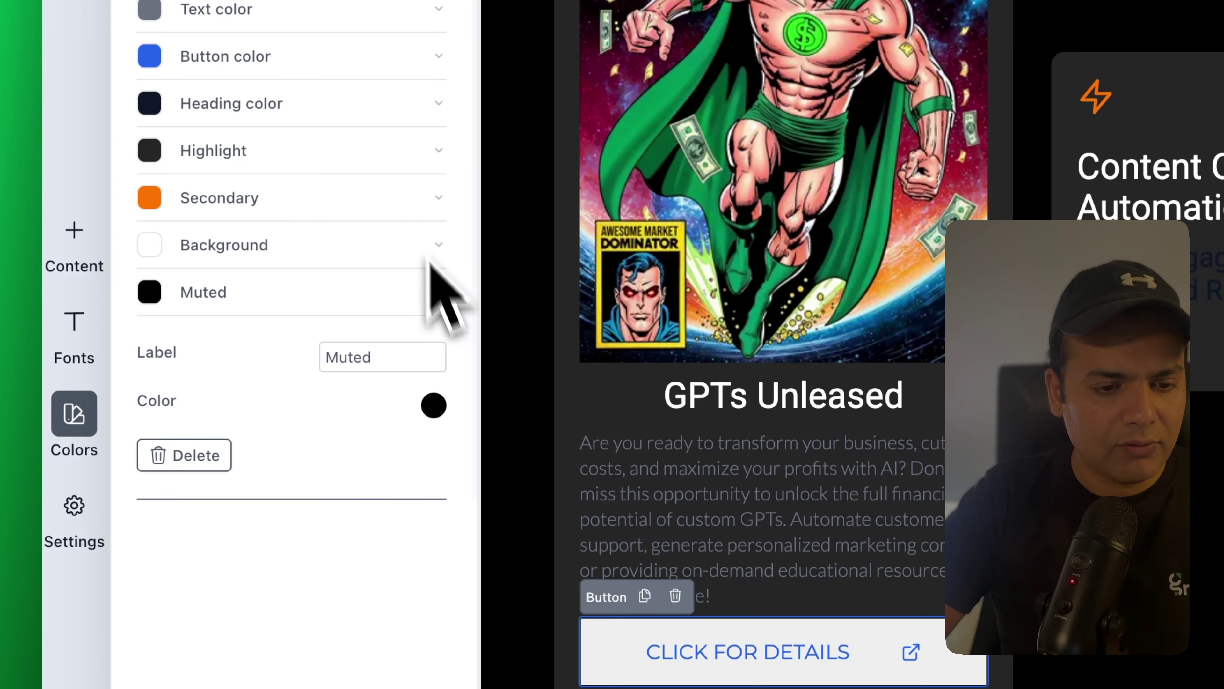
pyautogui.click(439, 293)
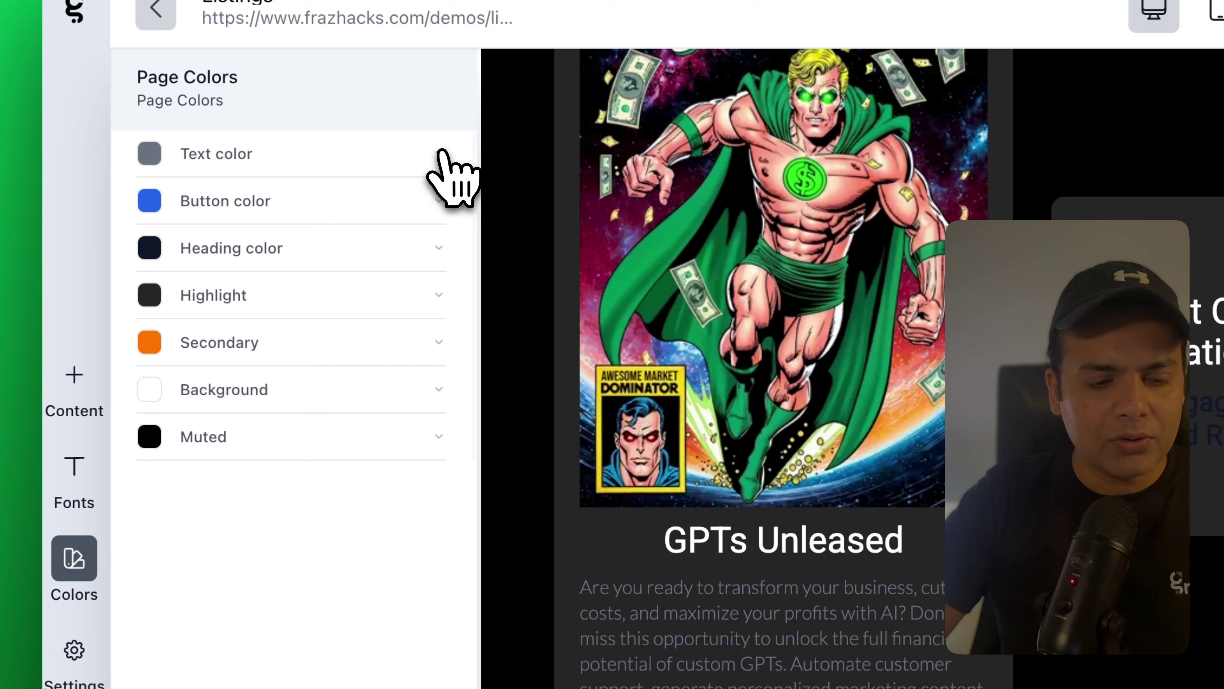
pyautogui.click(436, 118)
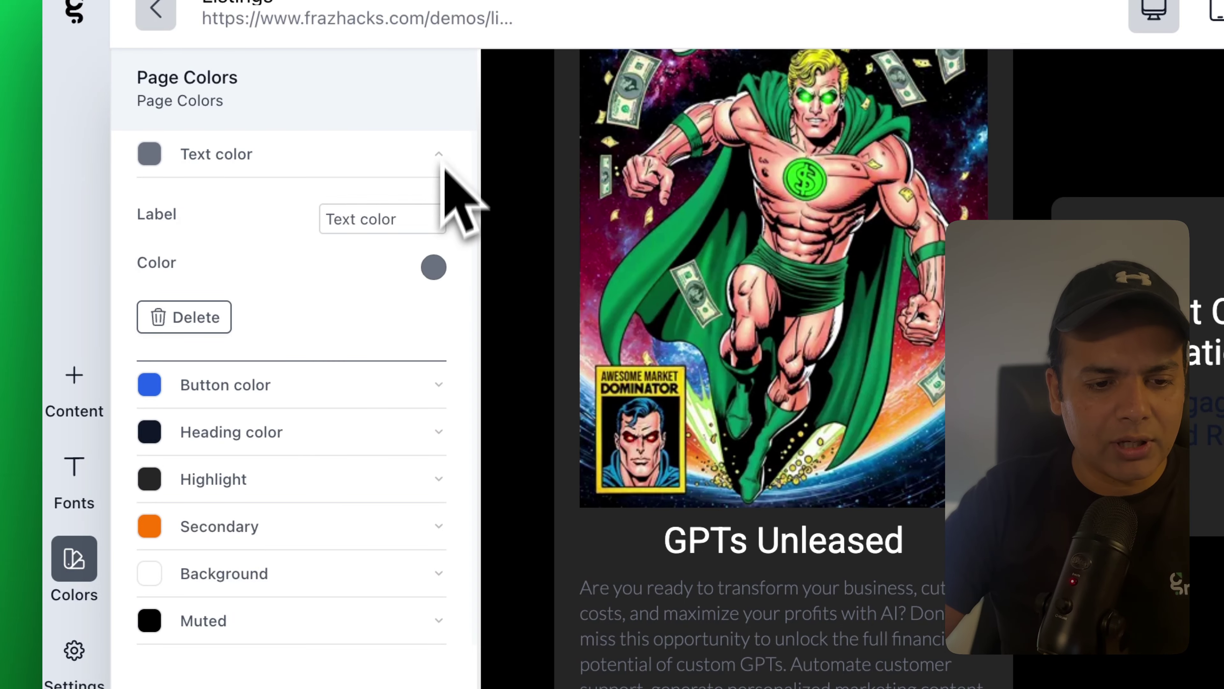
pyautogui.click(434, 267)
pyautogui.moveTo(505, 465); pyautogui.dragTo(390, 680)
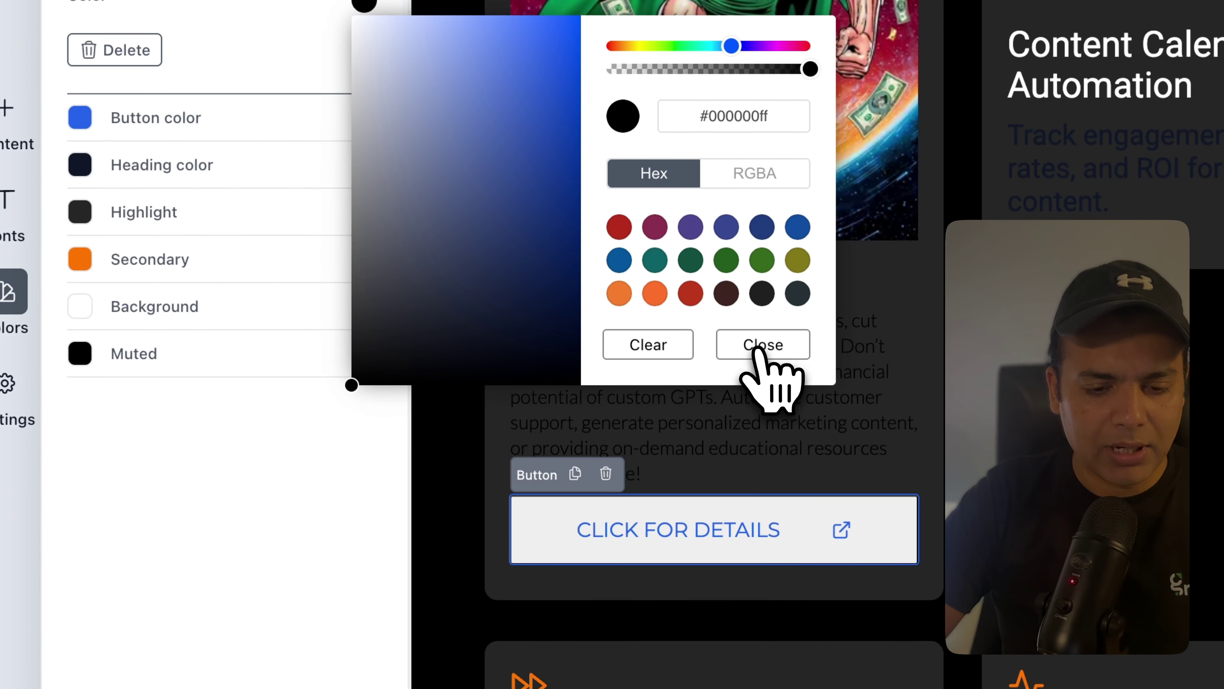
pyautogui.click(757, 351)
# Clear the background color of the section that holds the product cards
pyautogui.click(880, 136)
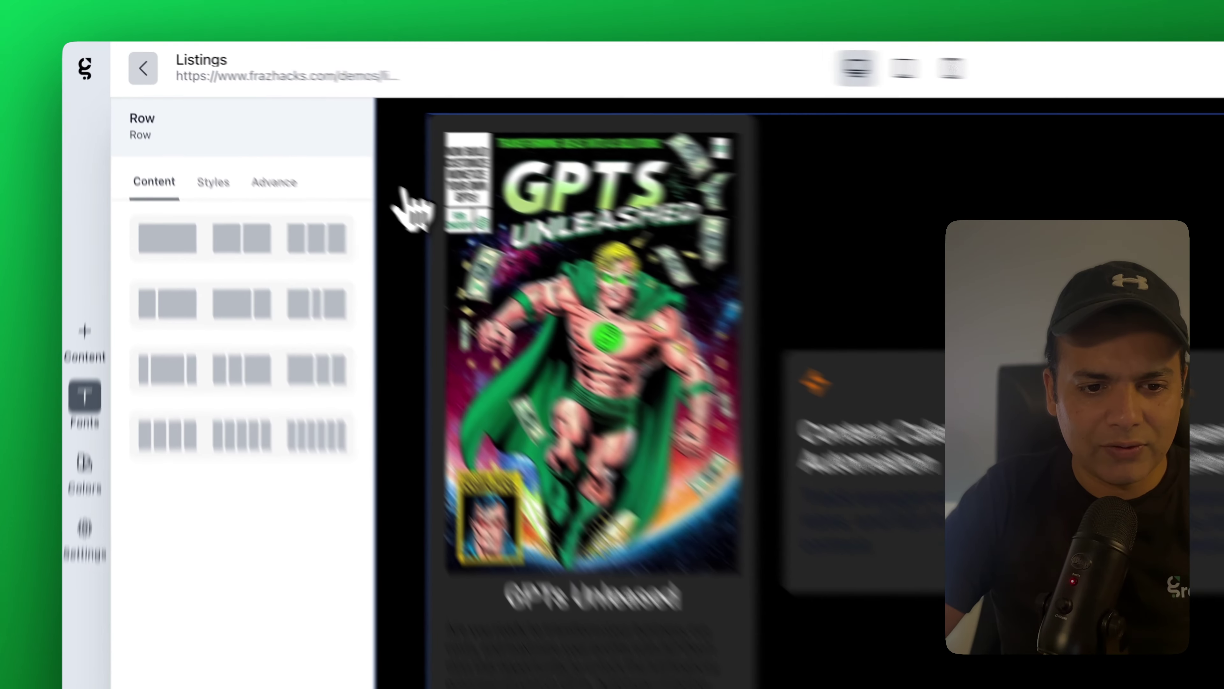
pyautogui.click(407, 202)
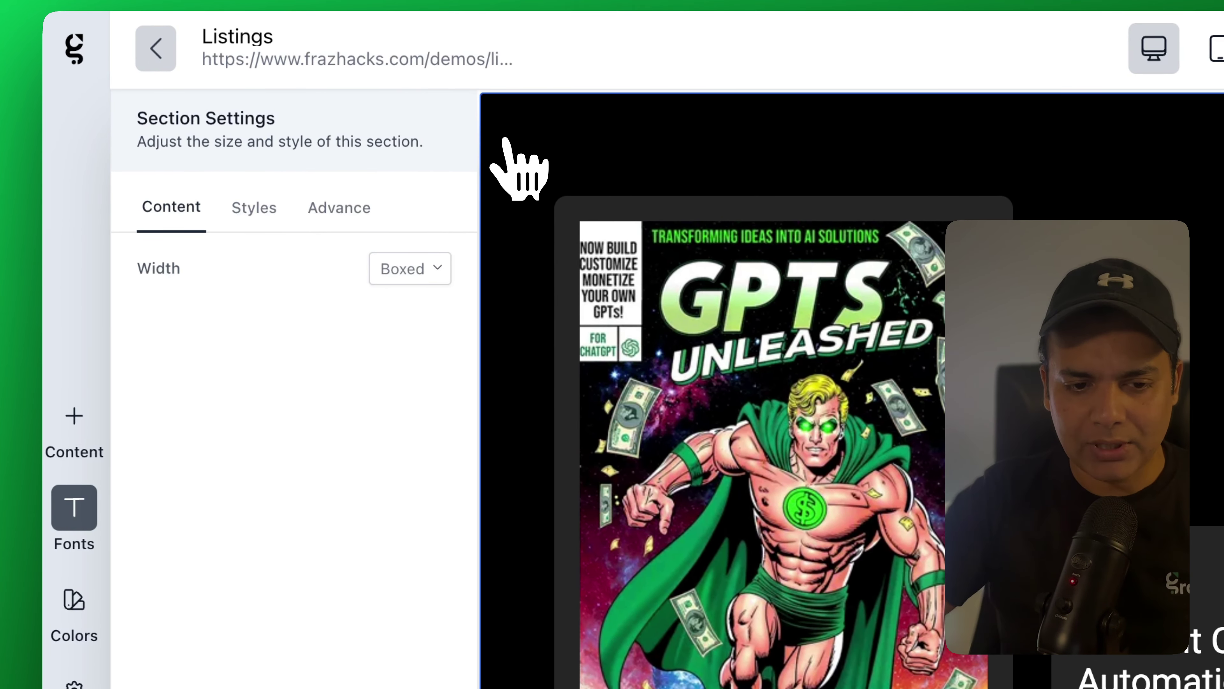
pyautogui.click(243, 219)
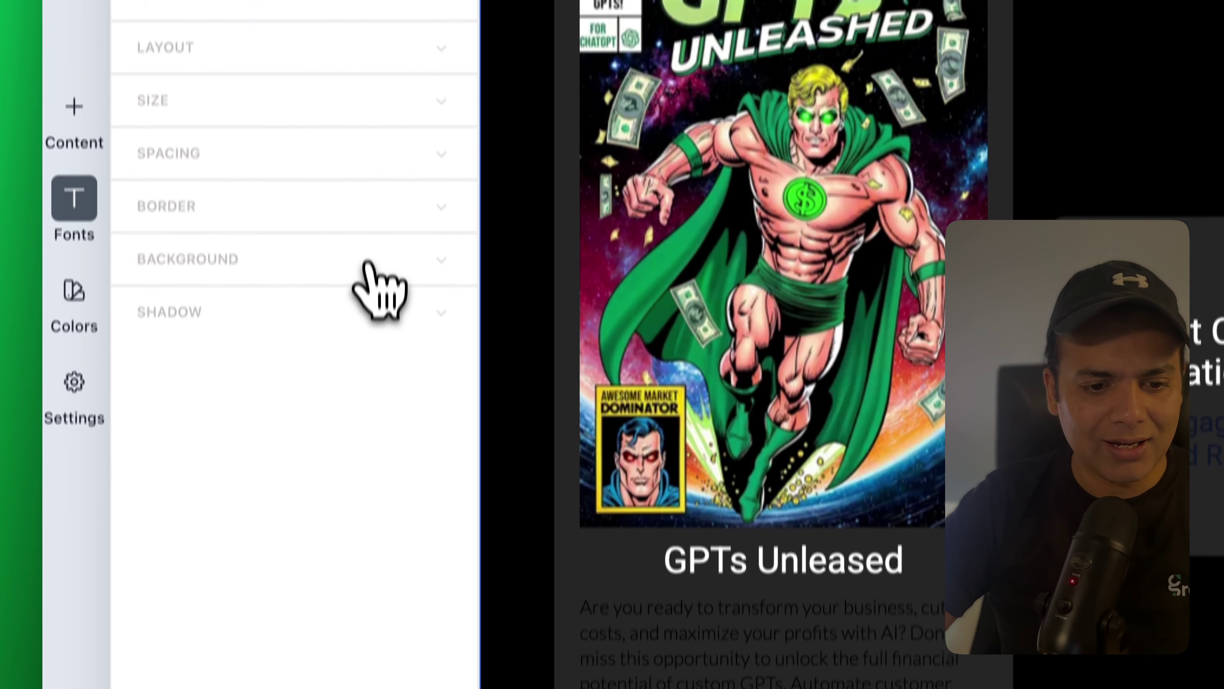
pyautogui.click(366, 568)
pyautogui.click(435, 264)
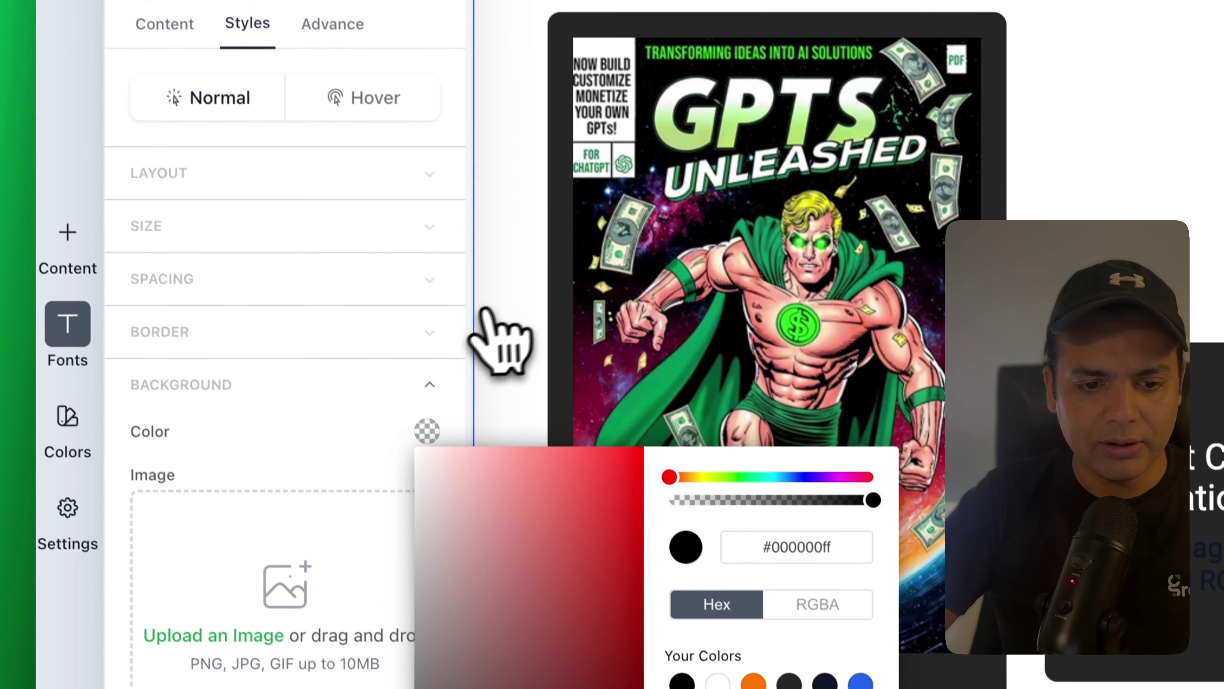
pyautogui.click(338, 451)
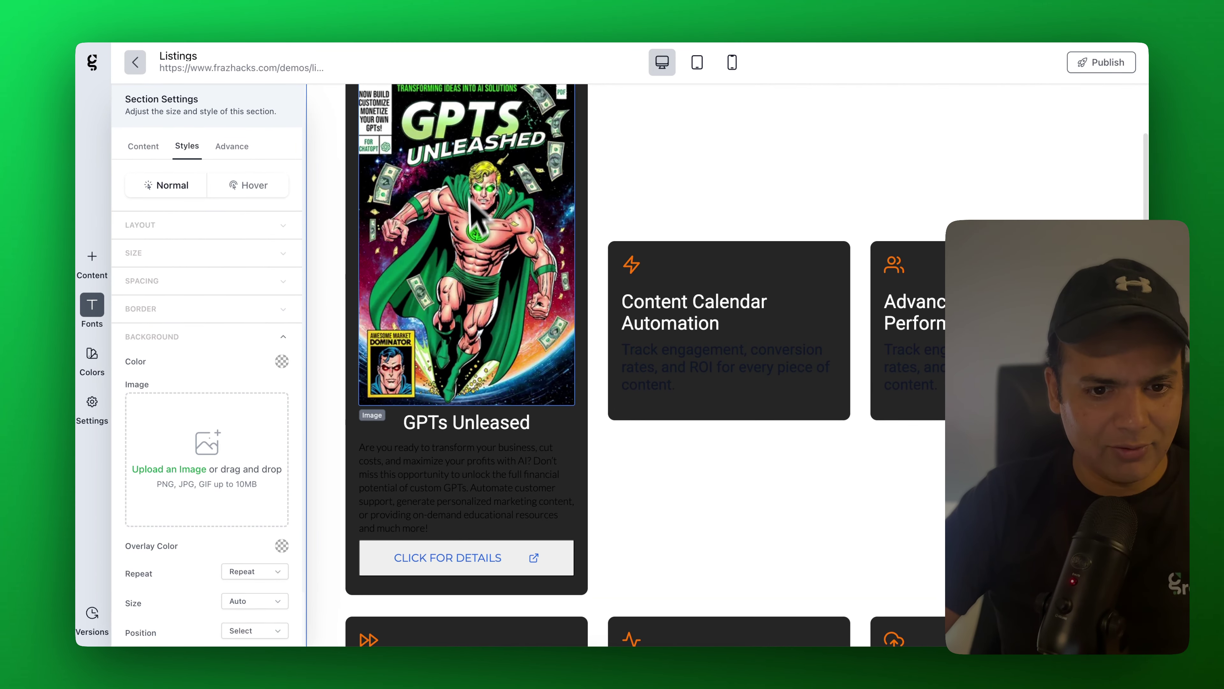
# Examine the first card on the cleared section and compare it with the product cards on the reference listings page
pyautogui.scroll(3, 474, 314)
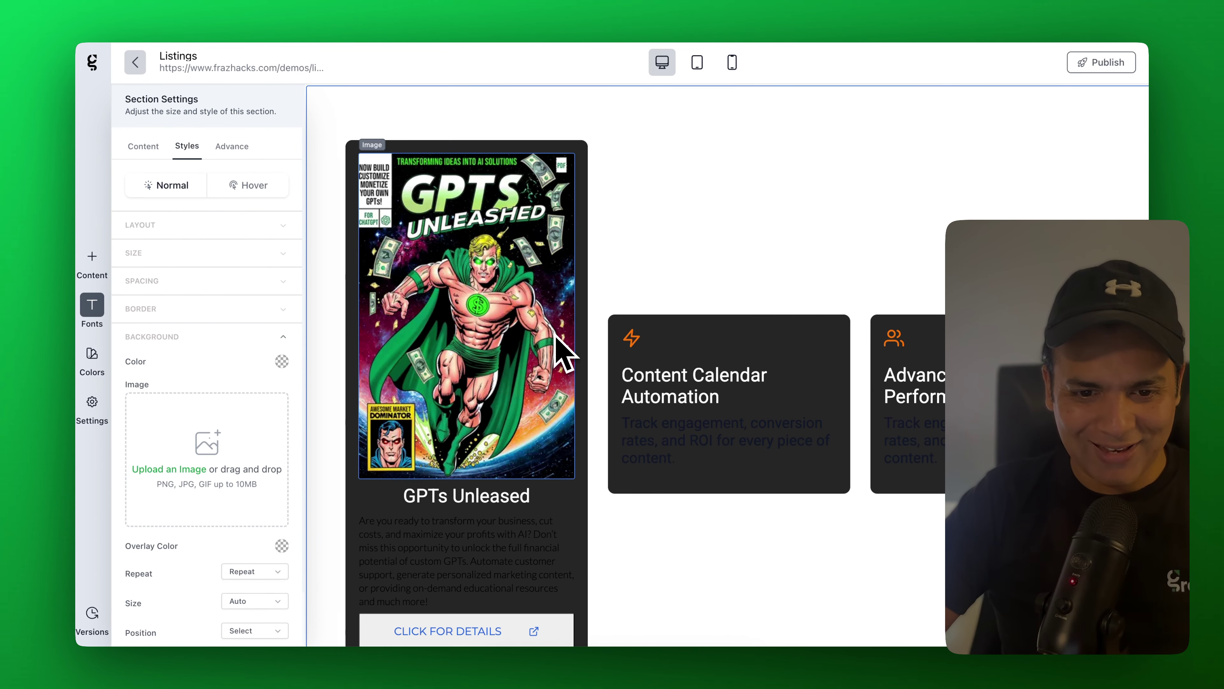
pyautogui.scroll(-3, 559, 391)
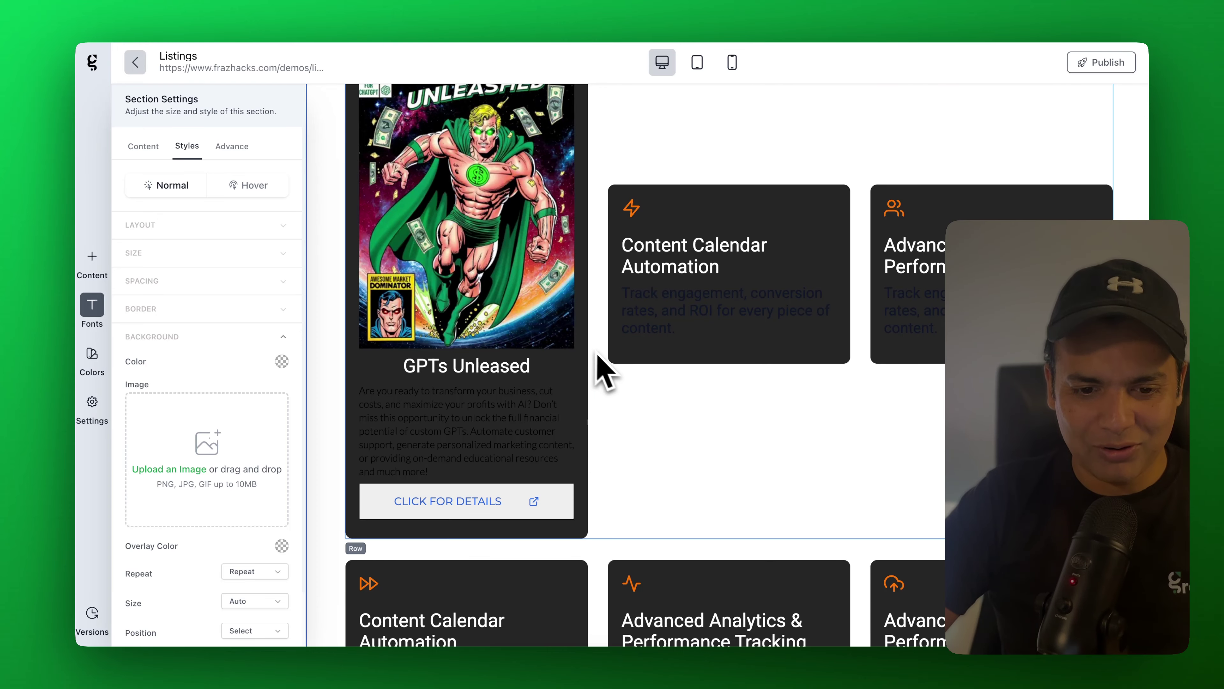
pyautogui.scroll(3, 511, 248)
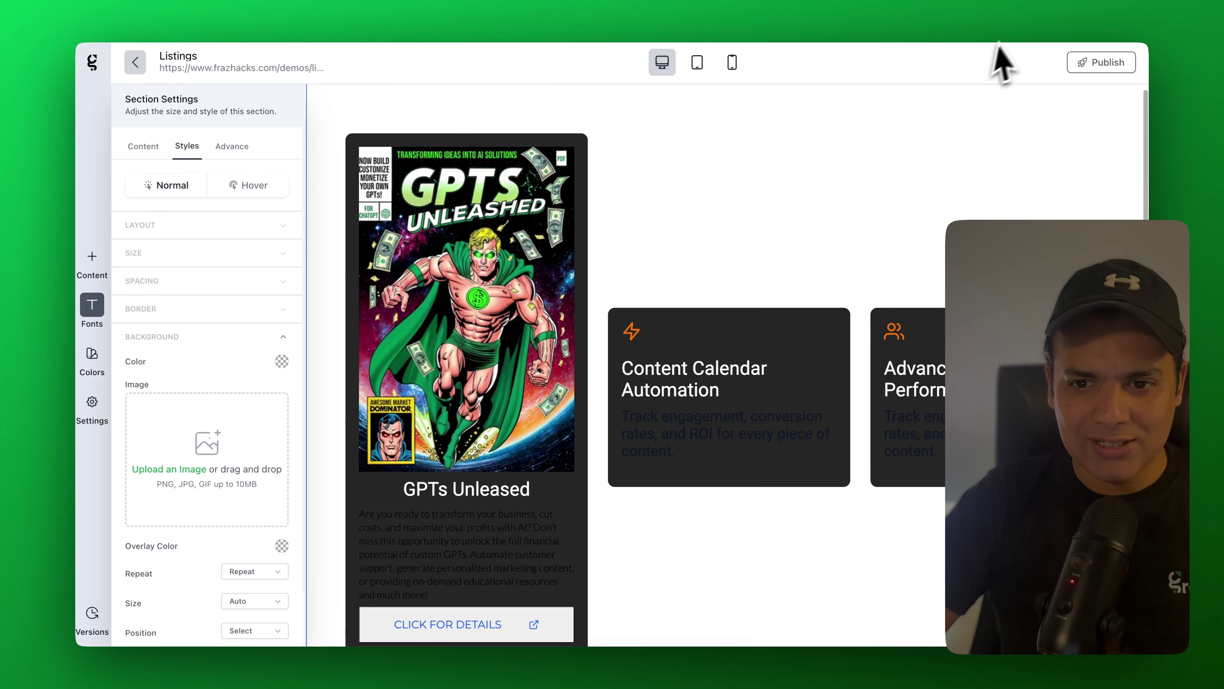
pyautogui.scroll(1, 684, 195)
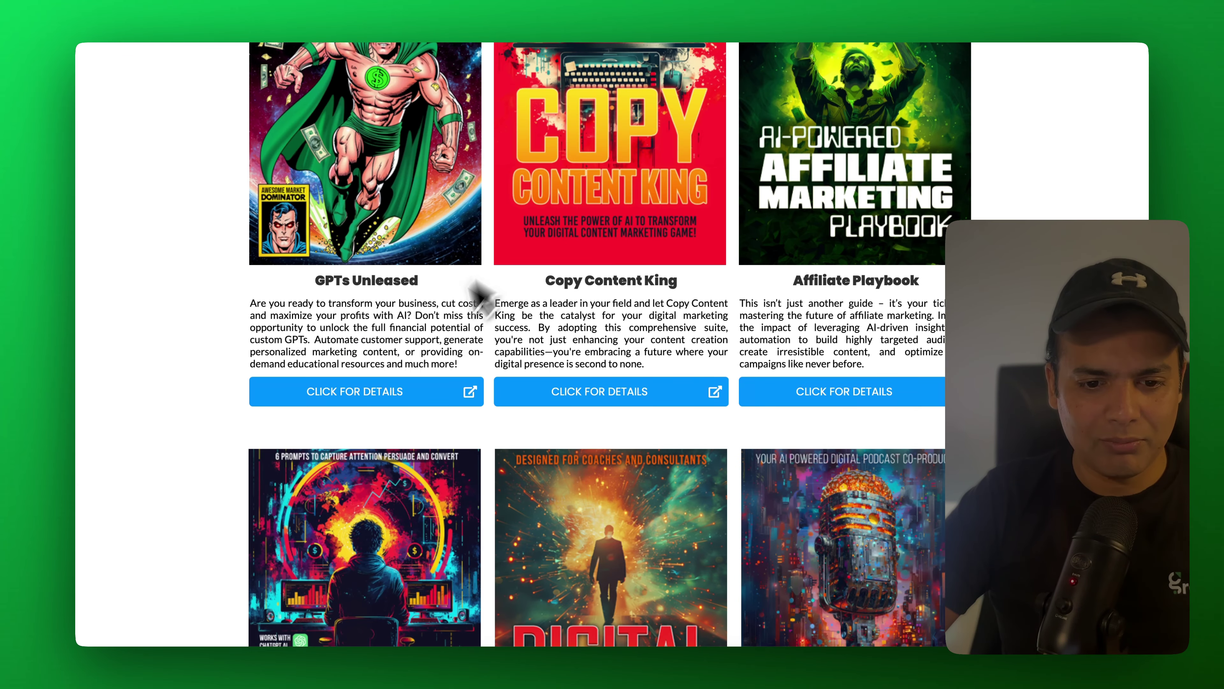
pyautogui.scroll(3, 470, 333)
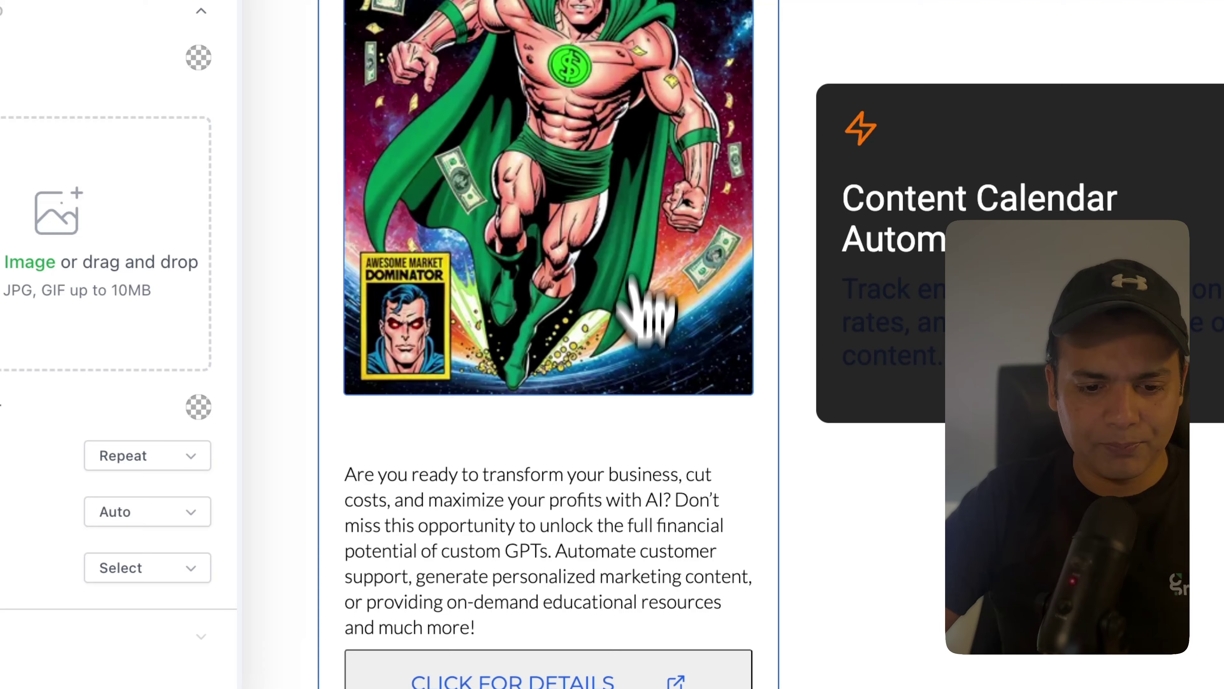
# Clear the text color of the "GPTs Unleased" heading in the first card
pyautogui.scroll(-5, 650, 232)
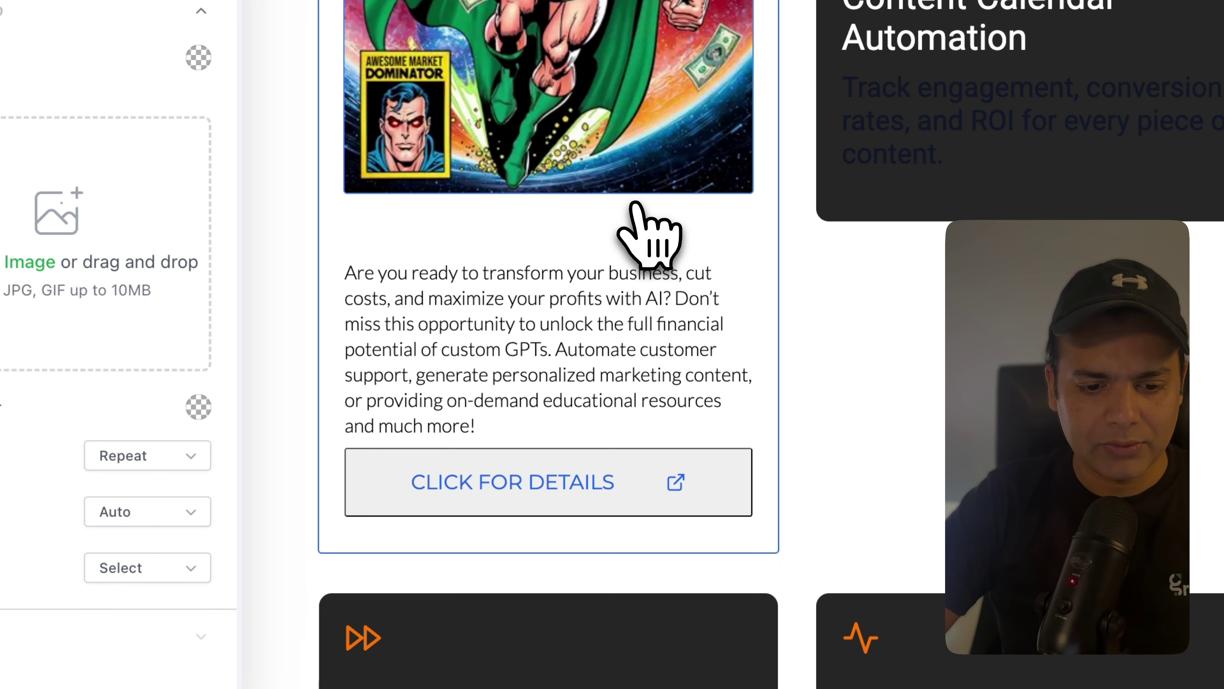
pyautogui.scroll(5, 525, 273)
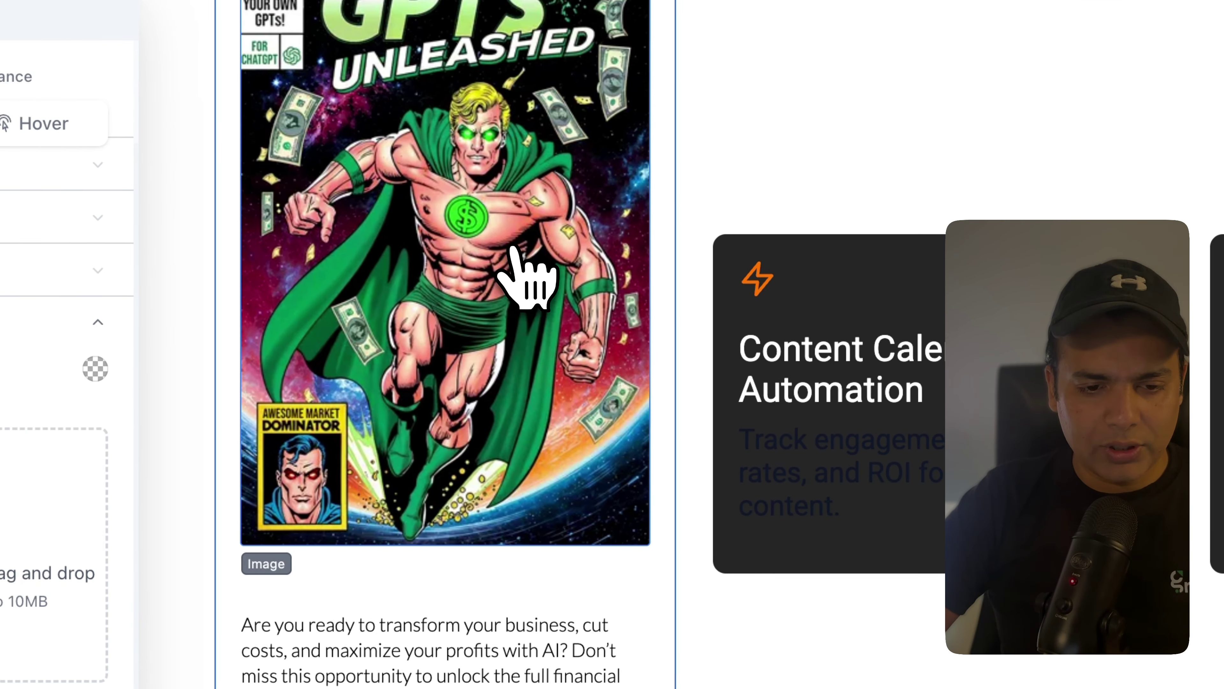
pyautogui.scroll(-3, 683, 207)
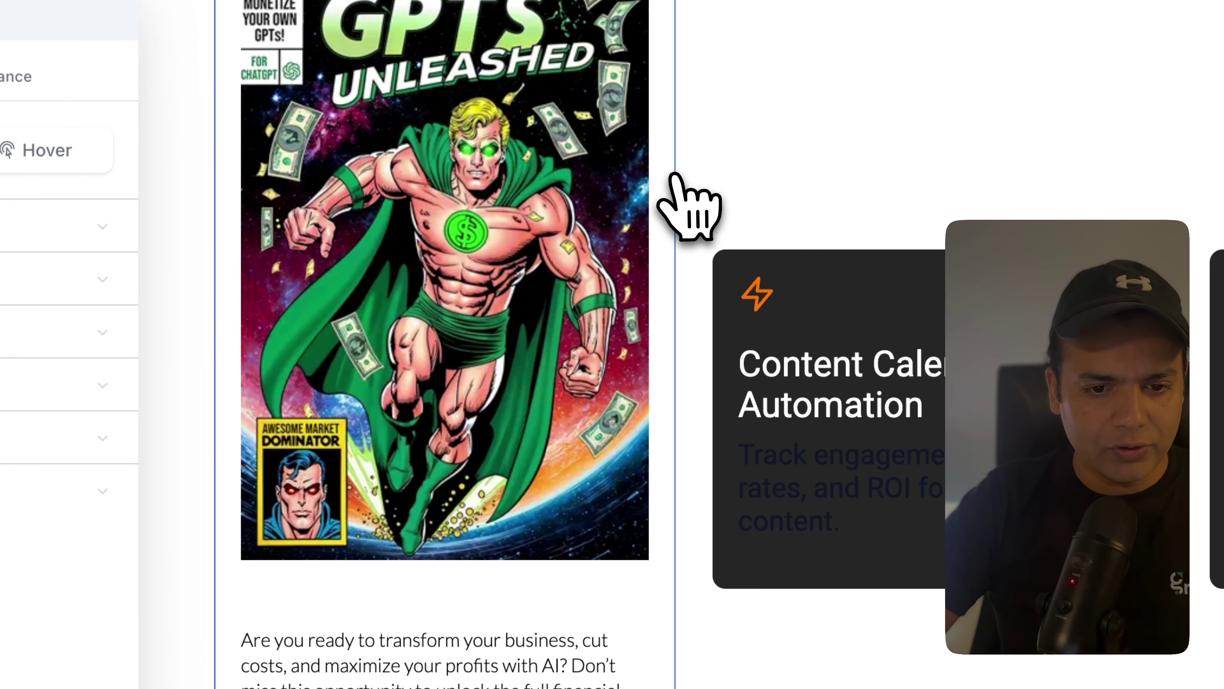
pyautogui.click(396, 506)
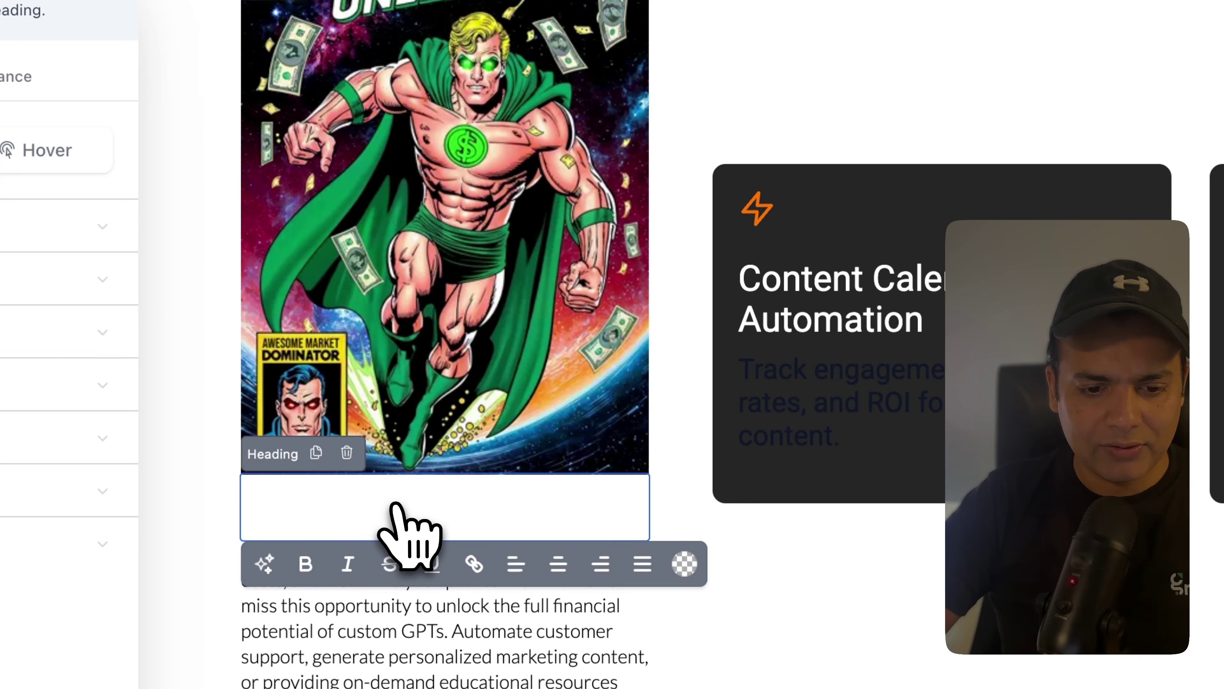
pyautogui.tripleClick(453, 511)
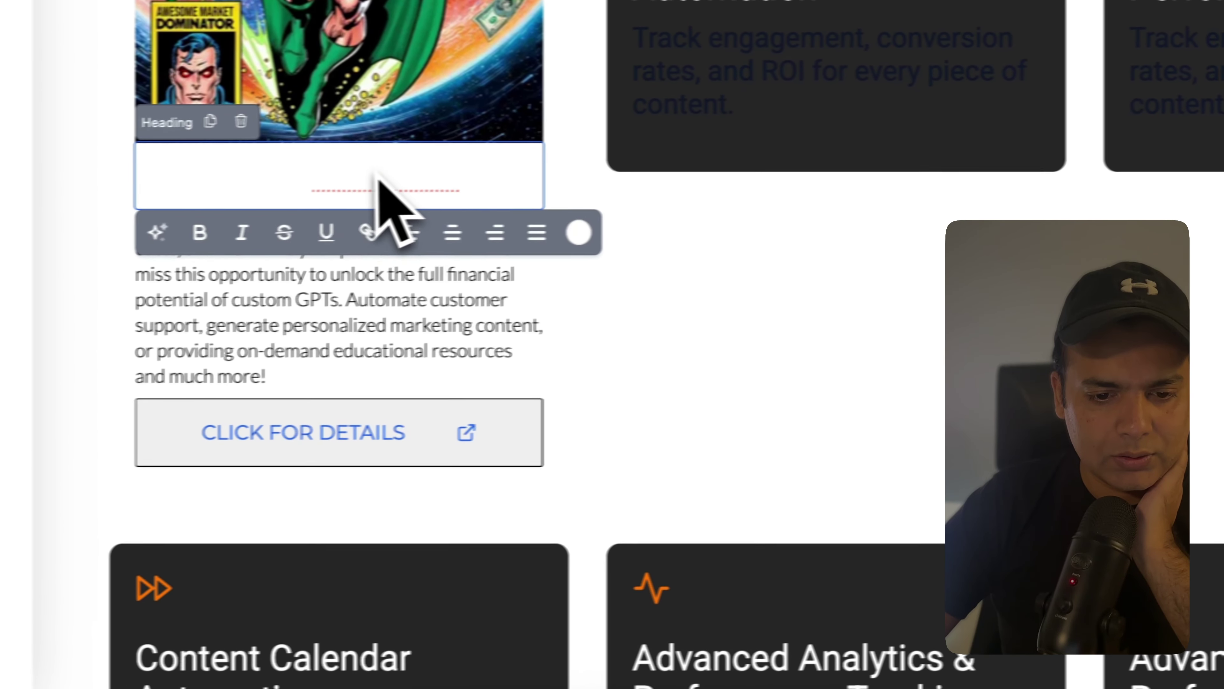
pyautogui.tripleClick(353, 162)
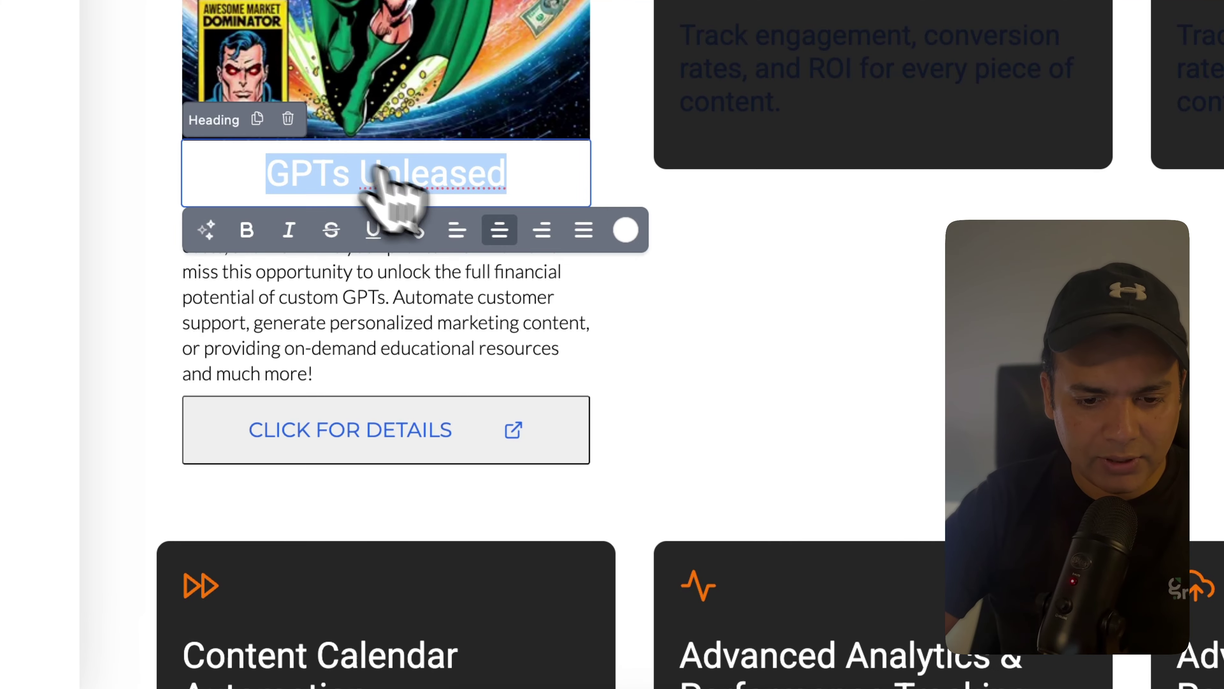
pyautogui.click(625, 231)
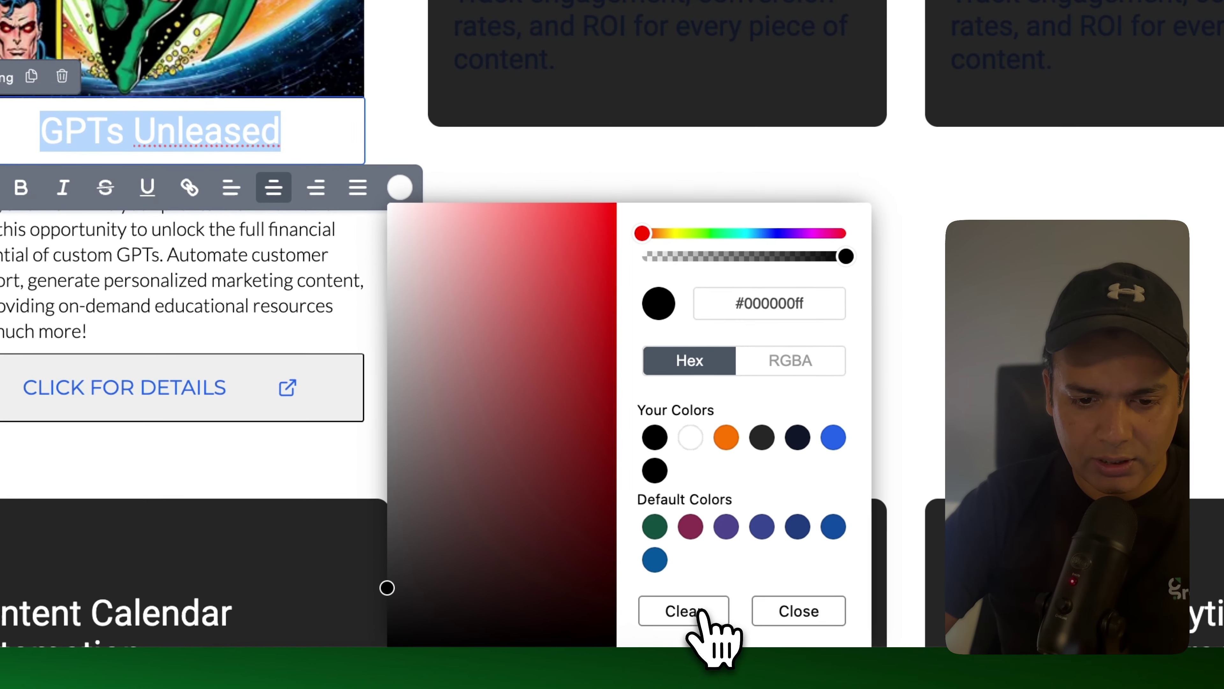
pyautogui.click(909, 652)
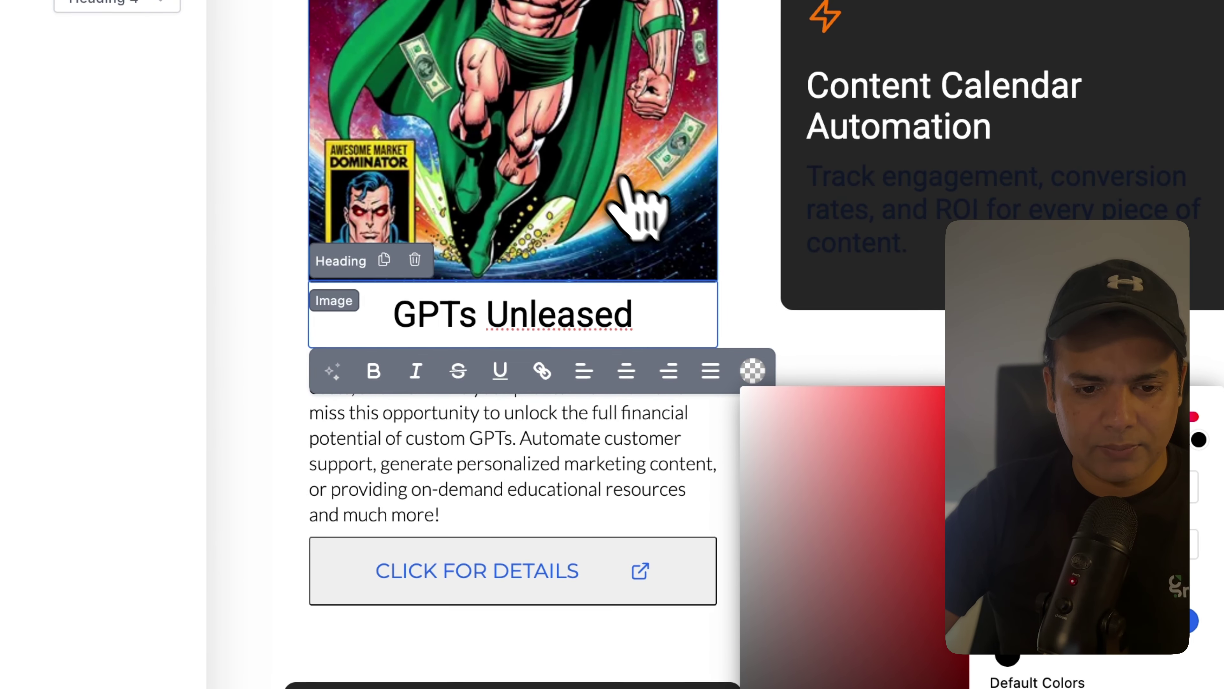
pyautogui.click(599, 163)
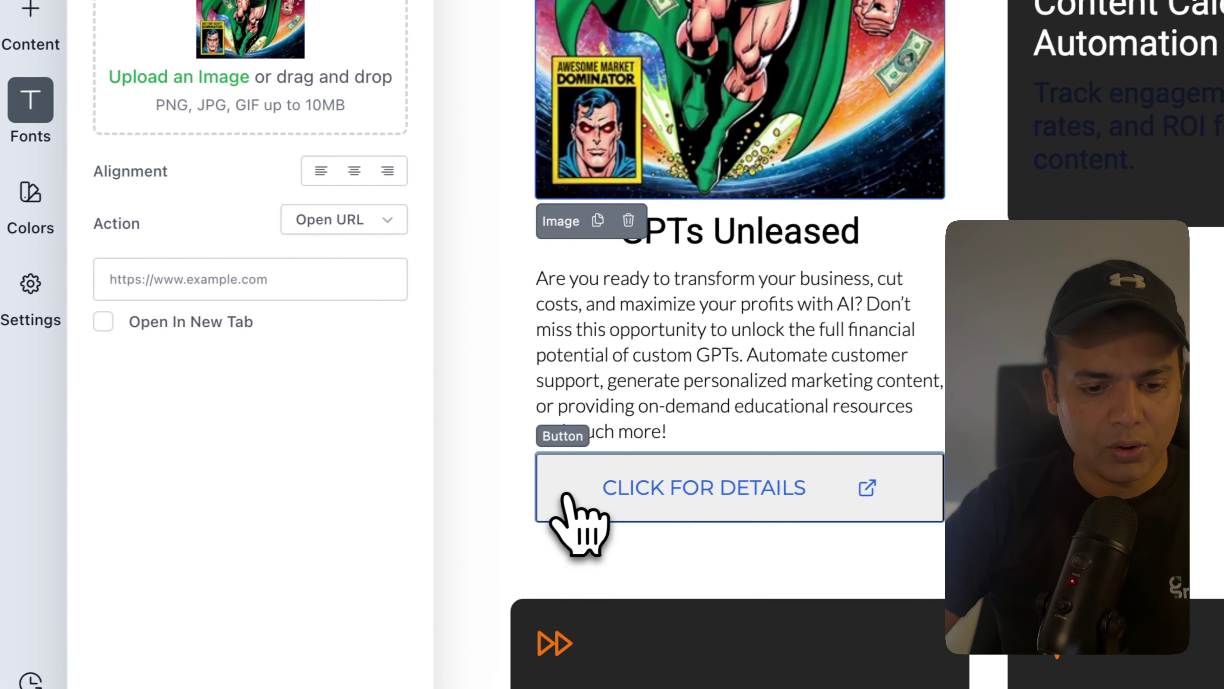
# Set the background color of the first card's "CLICK FOR DETAILS" button to blue, #2563ebff
pyautogui.click(347, 574)
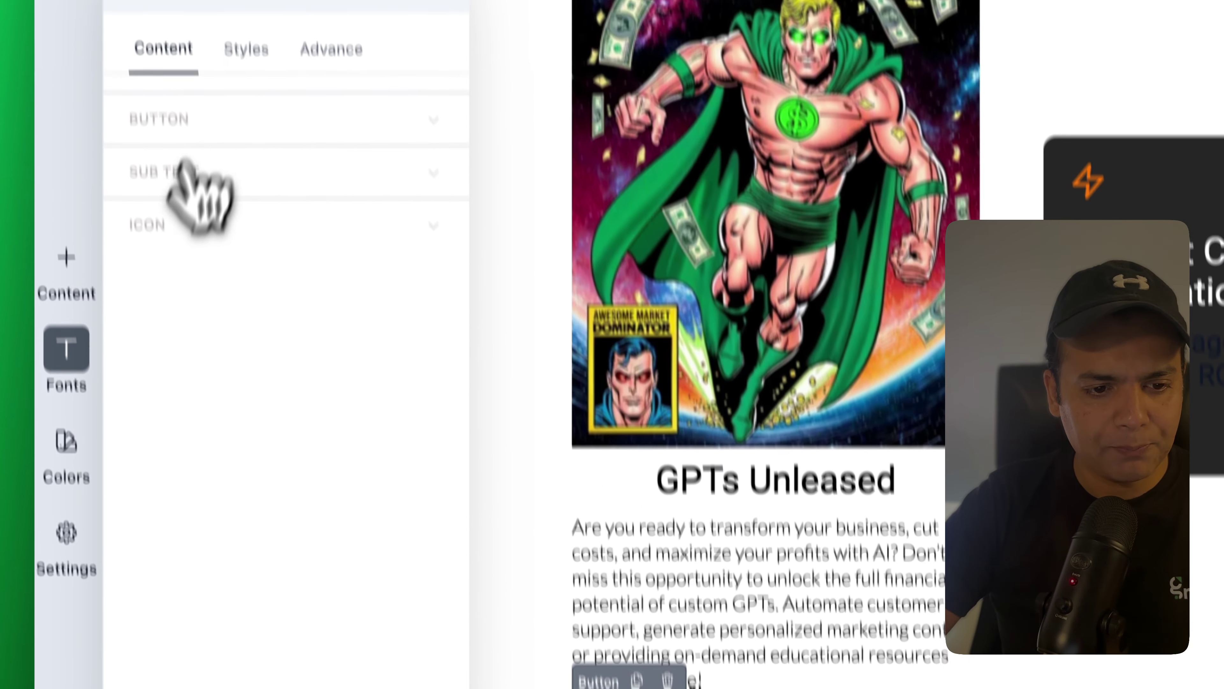
pyautogui.click(245, 49)
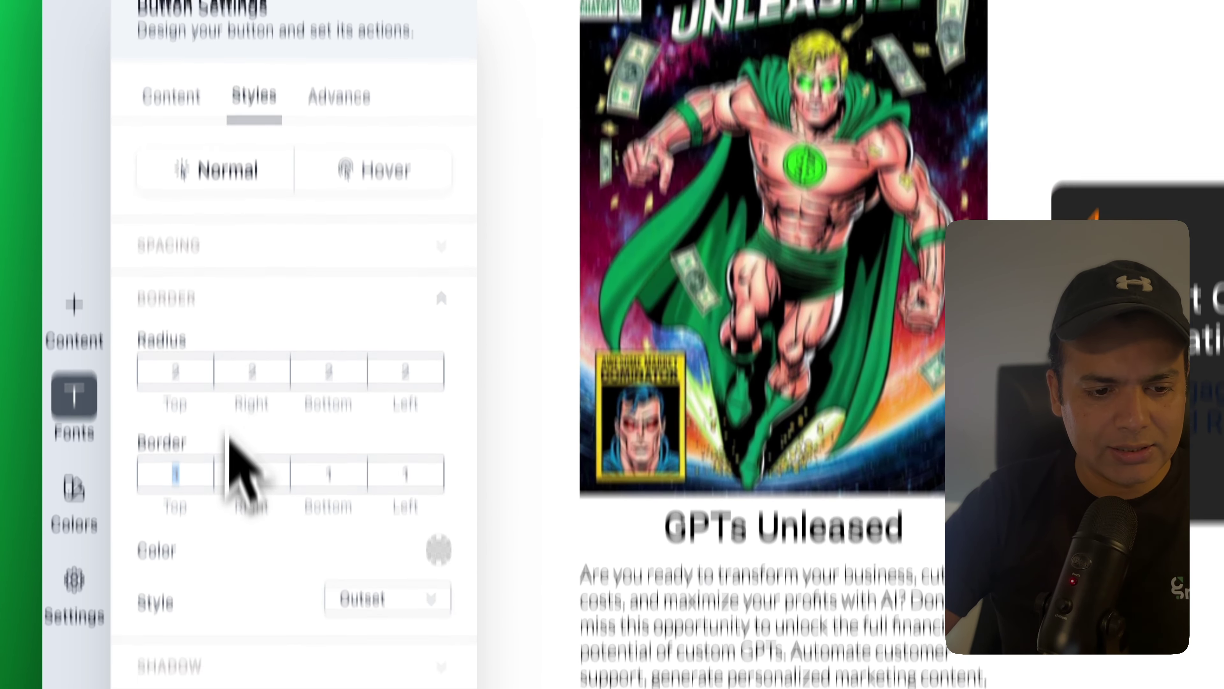
pyautogui.scroll(-8, 342, 579)
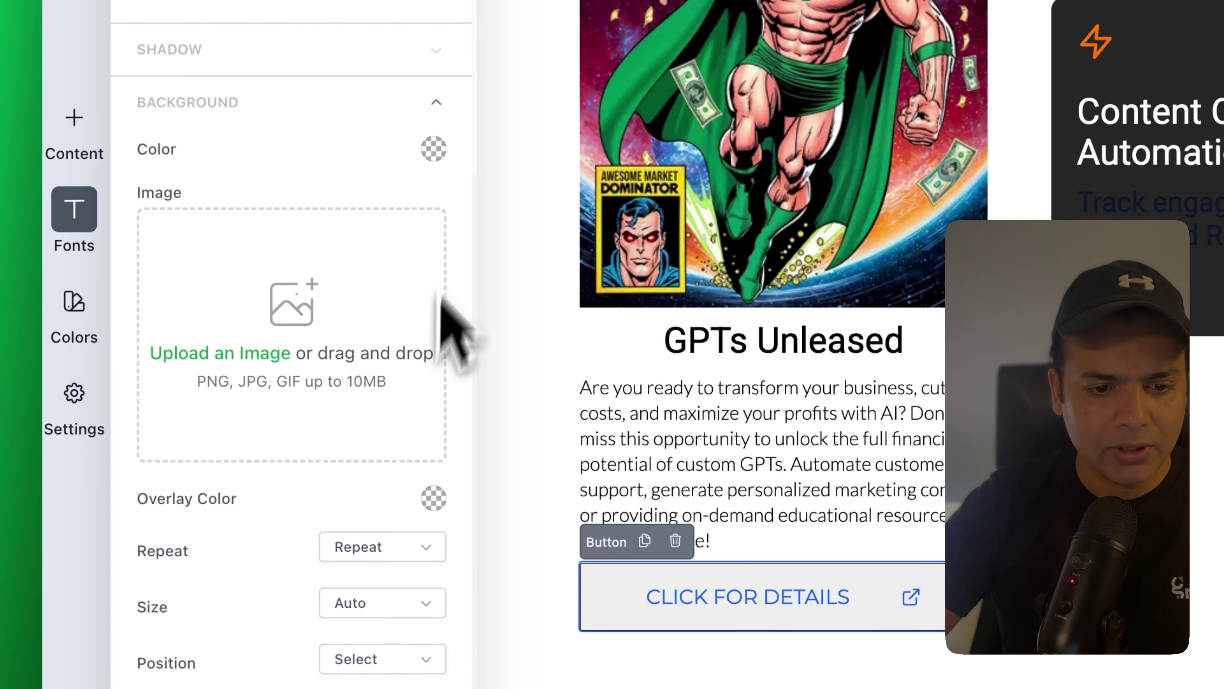
pyautogui.click(432, 153)
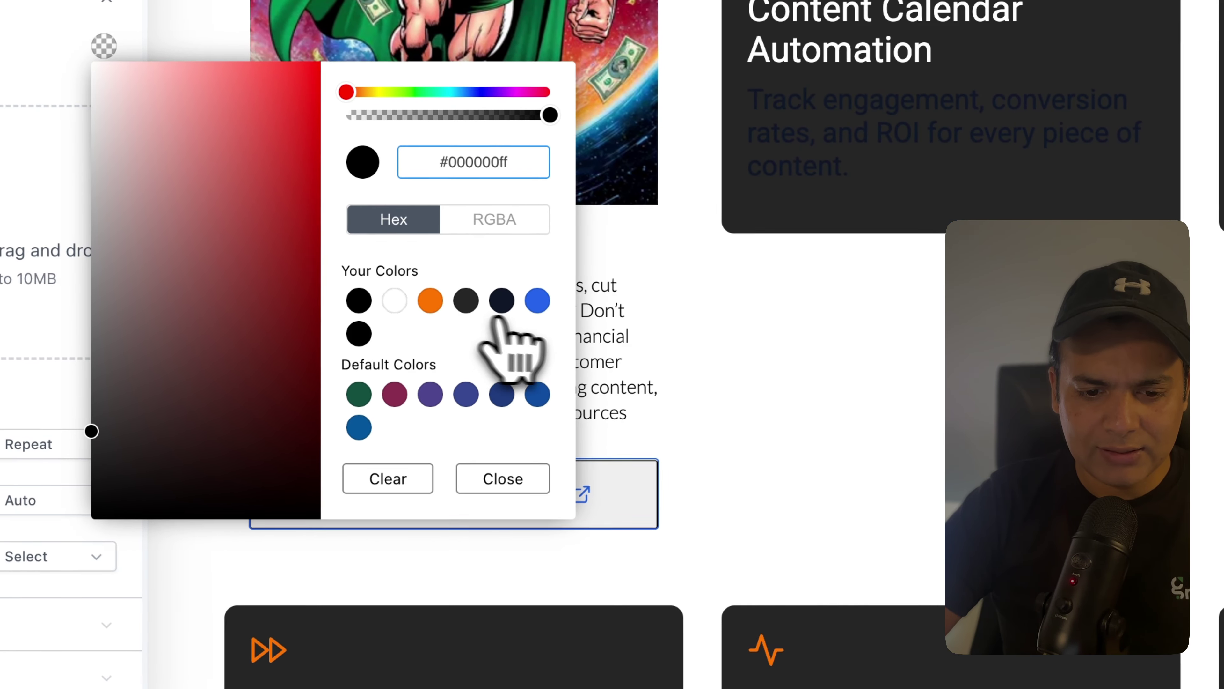
pyautogui.click(537, 301)
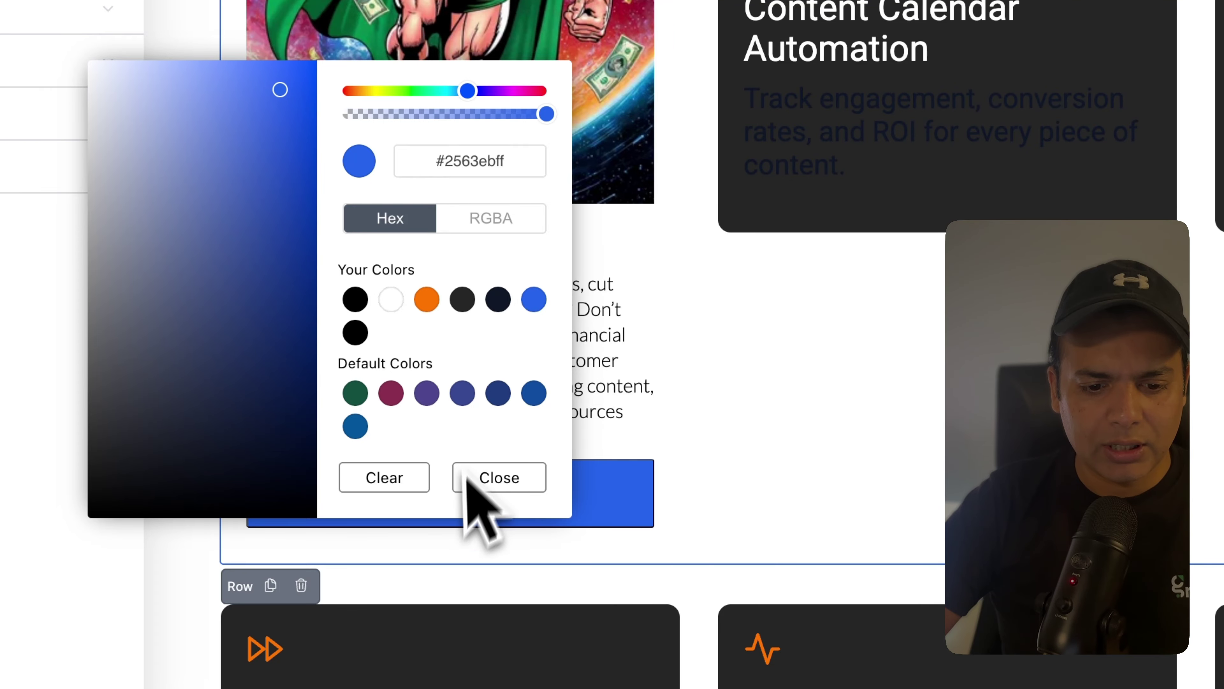
pyautogui.click(482, 485)
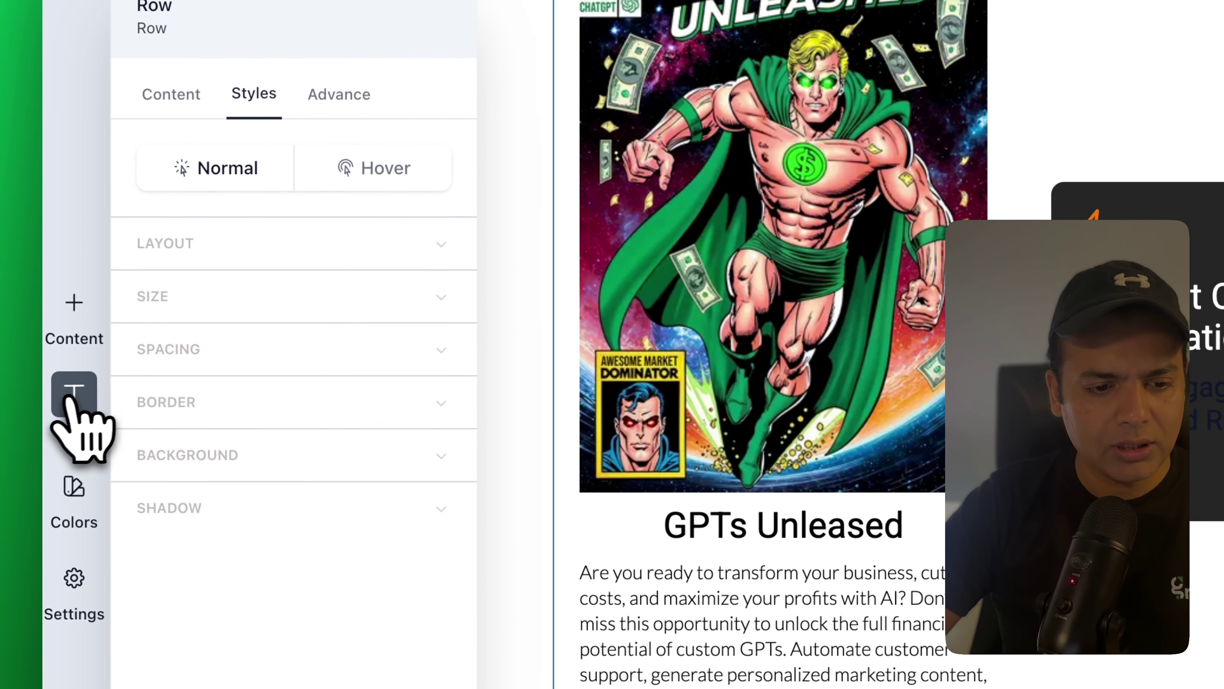
# Review the page's Button color entry and collapse the expanded Highlight, Secondary and Background color entries
pyautogui.click(73, 487)
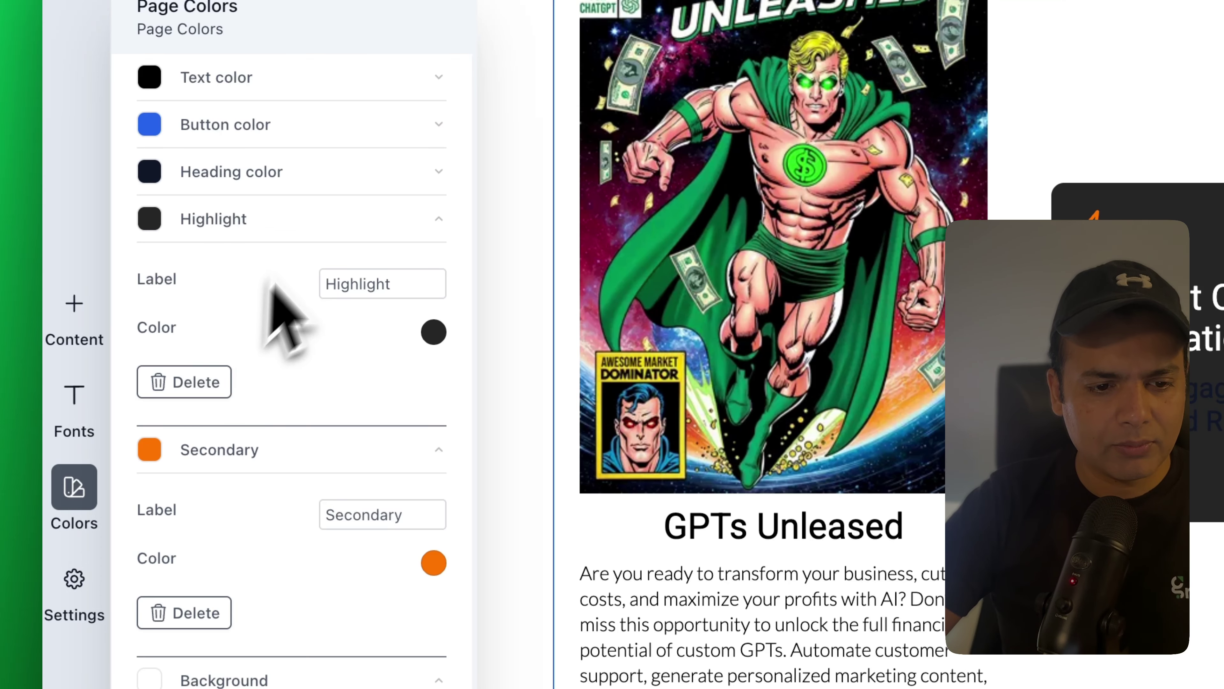
pyautogui.click(436, 226)
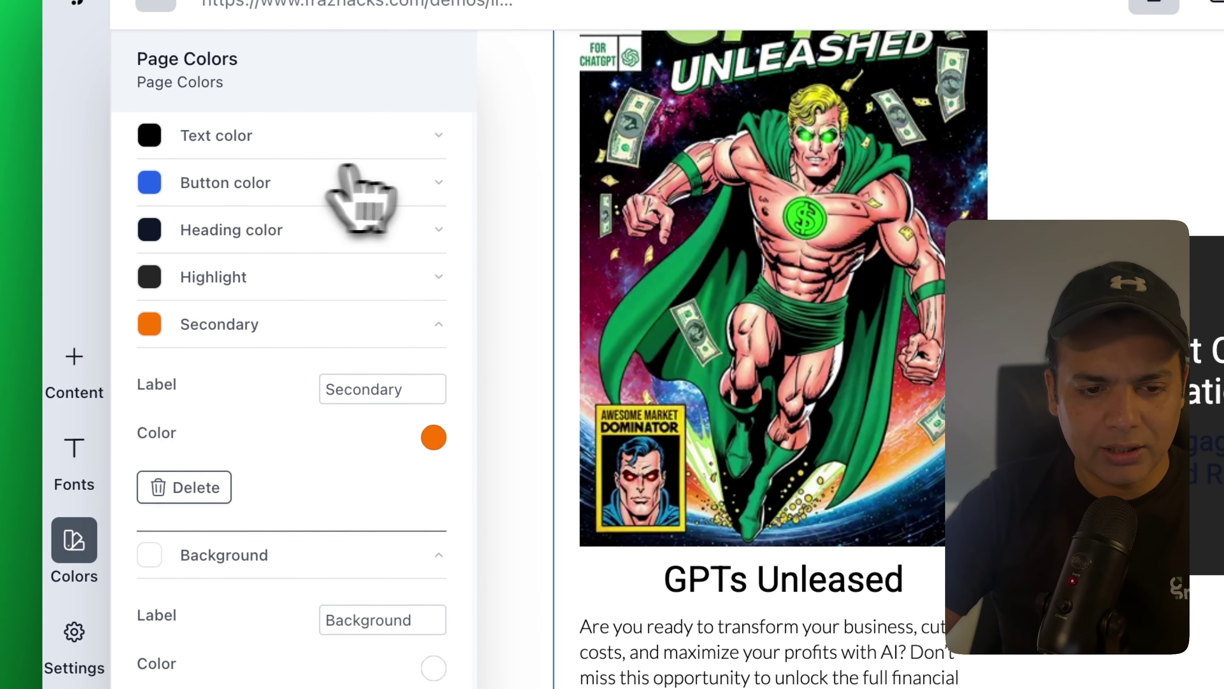
pyautogui.click(440, 337)
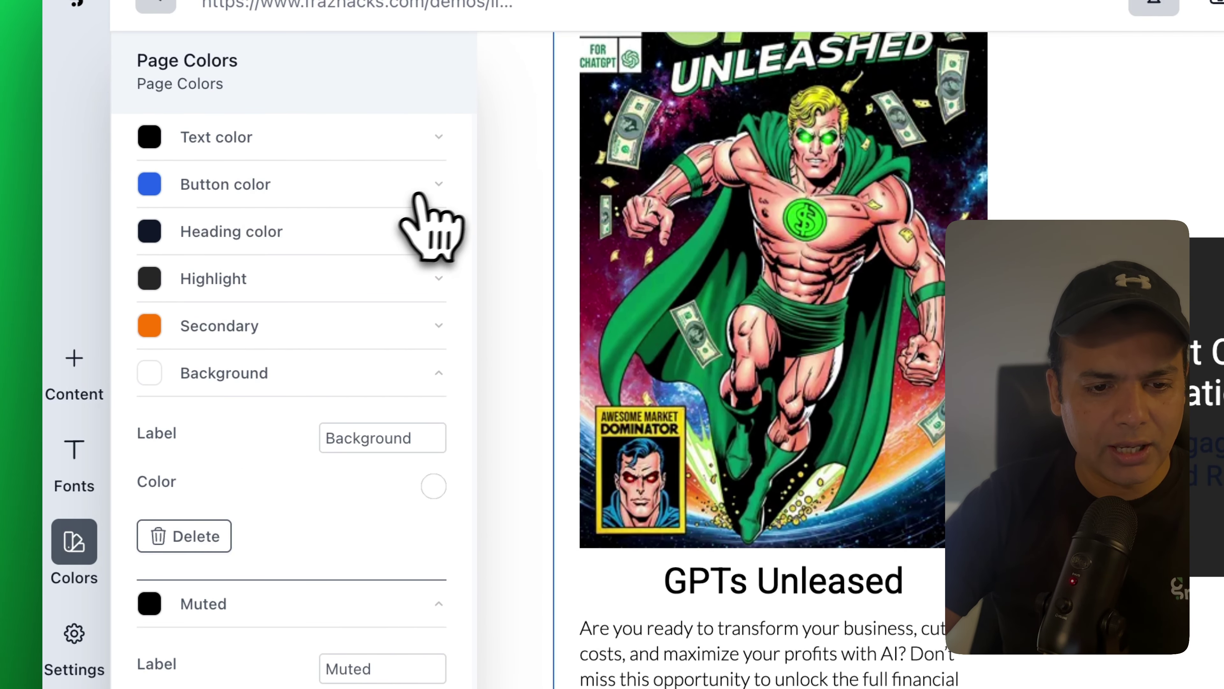
pyautogui.click(439, 185)
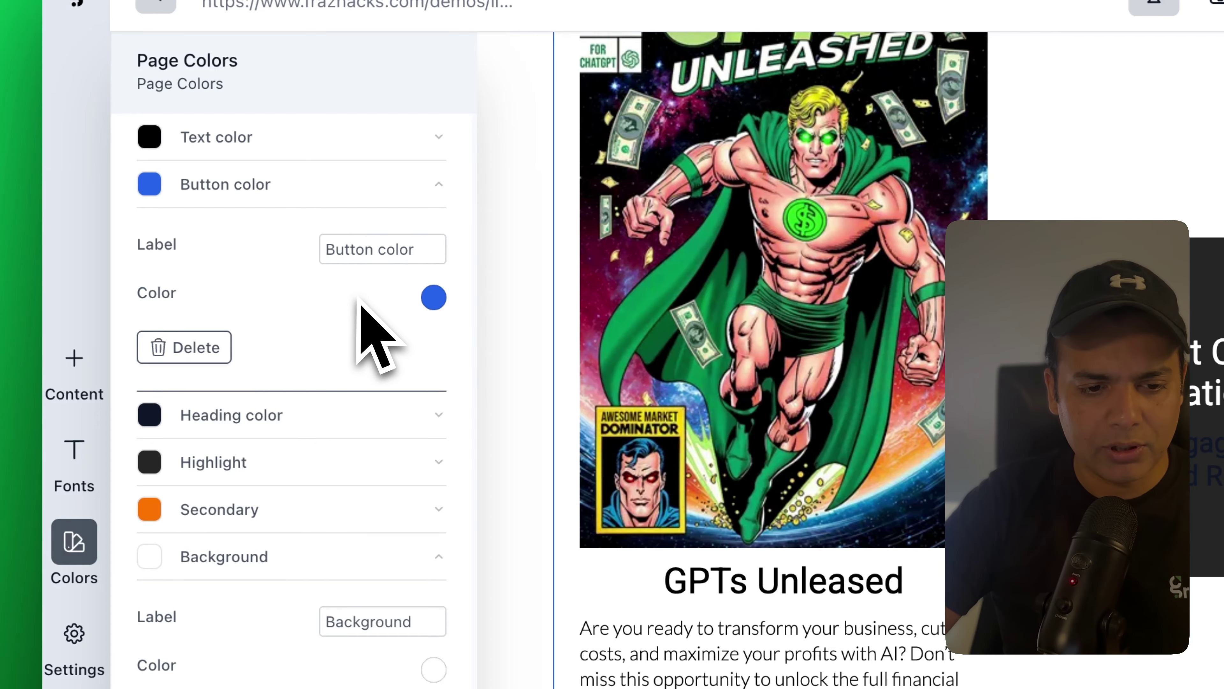
pyautogui.click(439, 187)
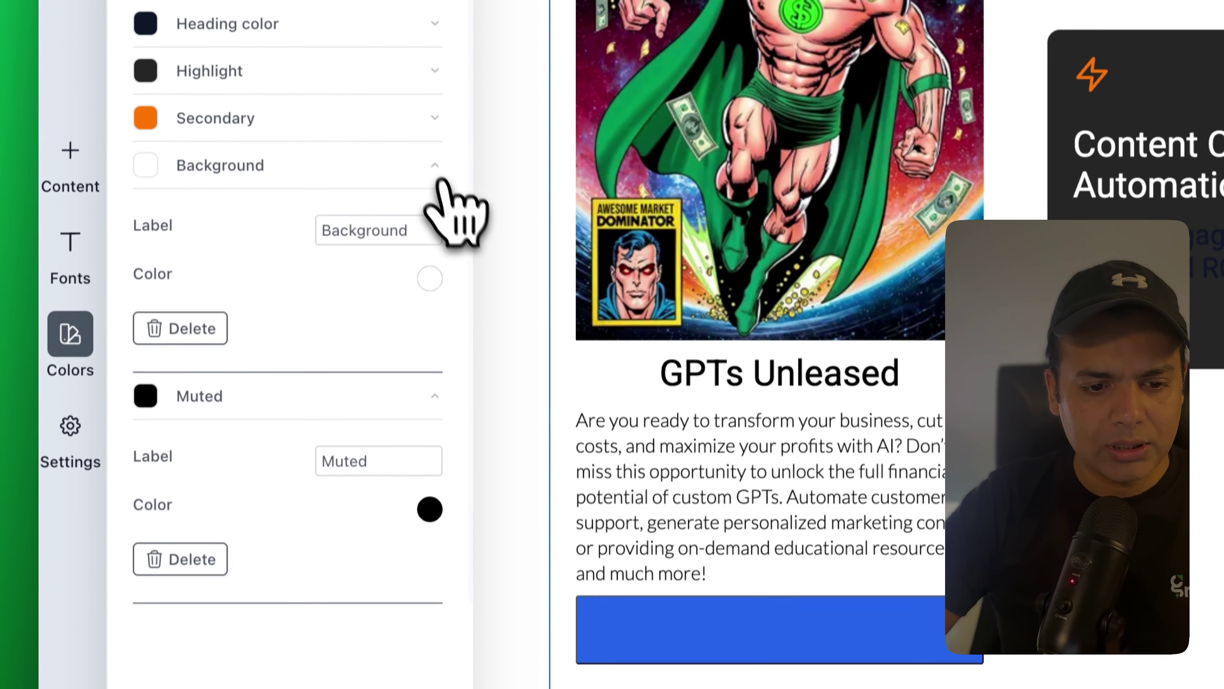
pyautogui.click(438, 373)
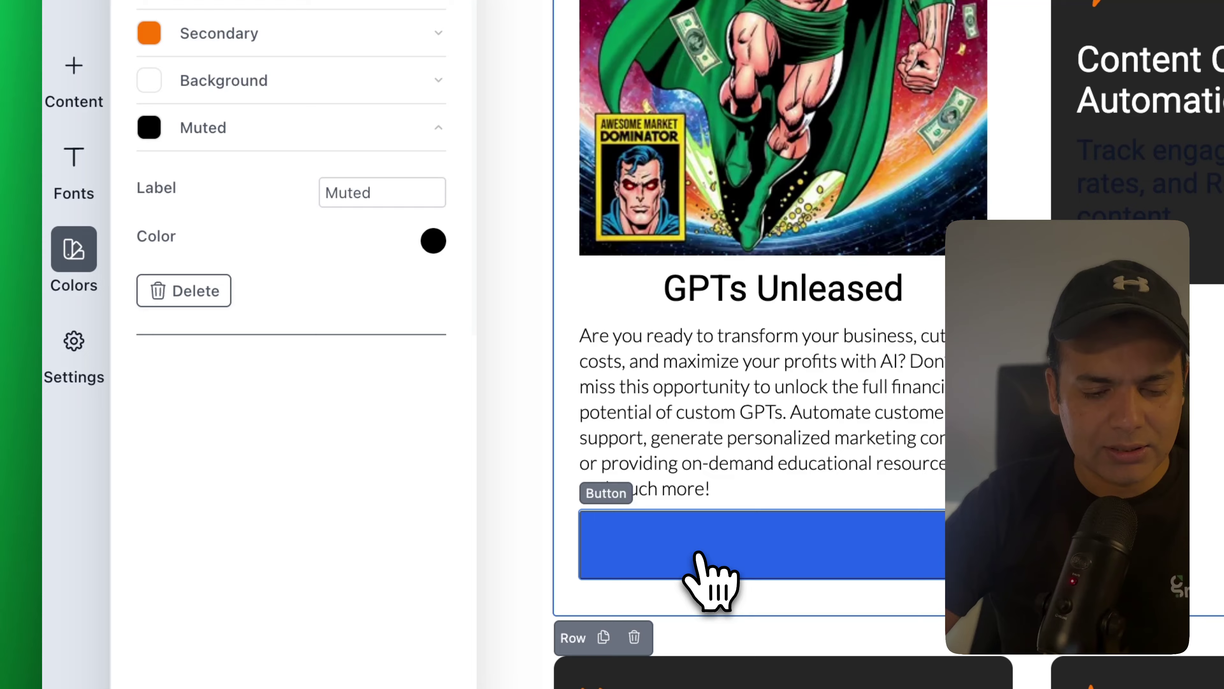
# Set the page's Button typography color to white, #ffffffff
pyautogui.click(697, 626)
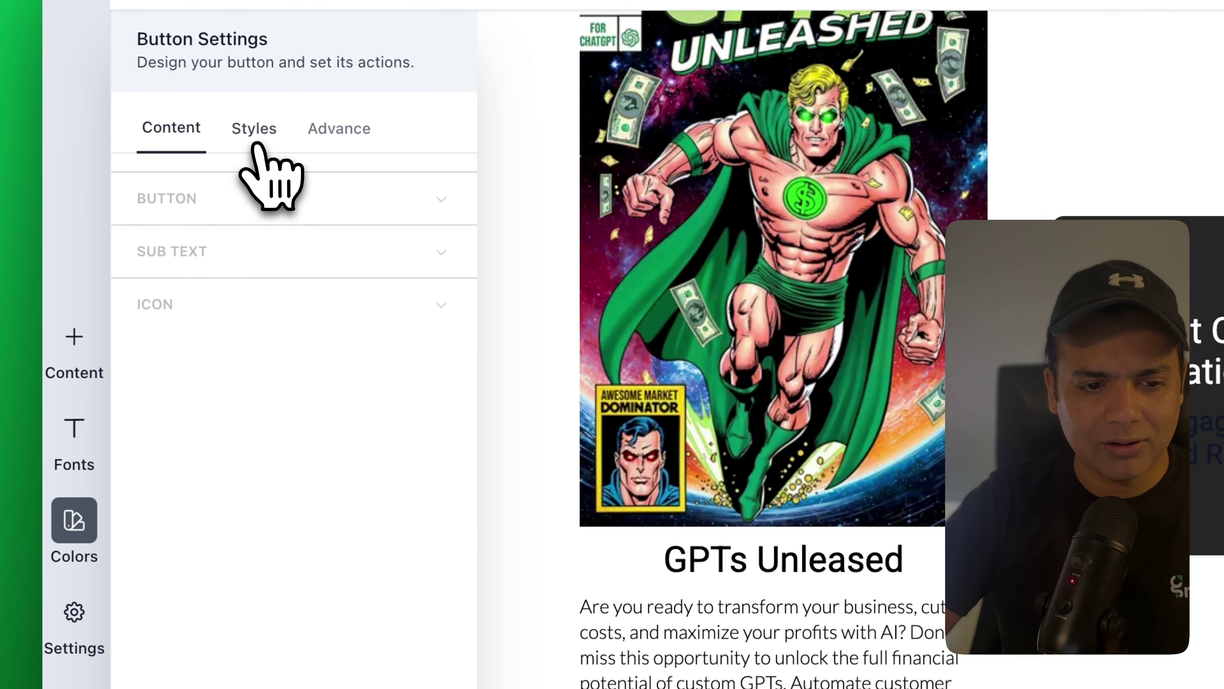
pyautogui.click(289, 207)
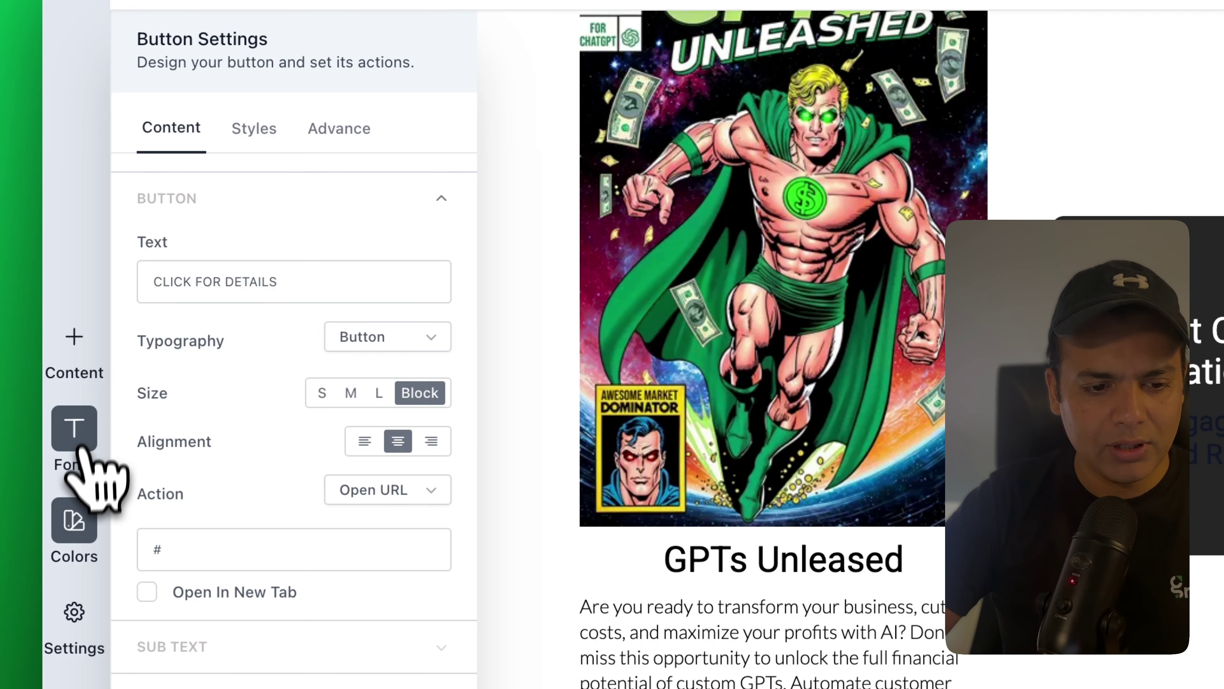
pyautogui.click(73, 524)
pyautogui.click(75, 451)
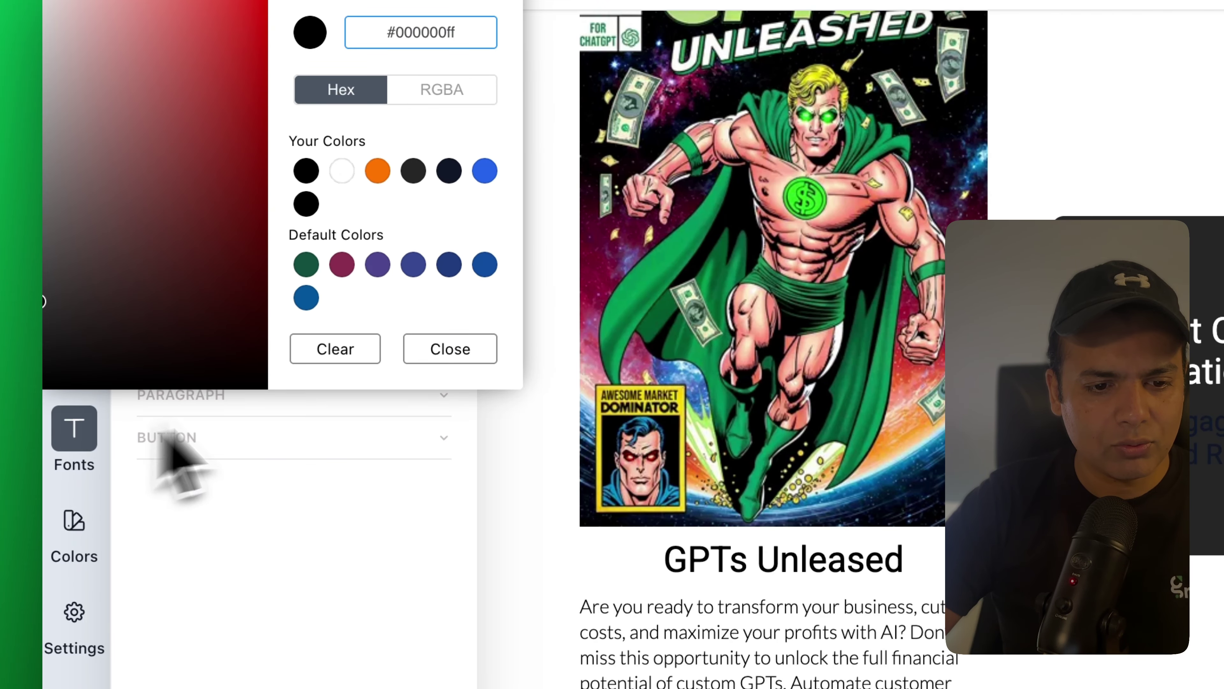
pyautogui.click(393, 538)
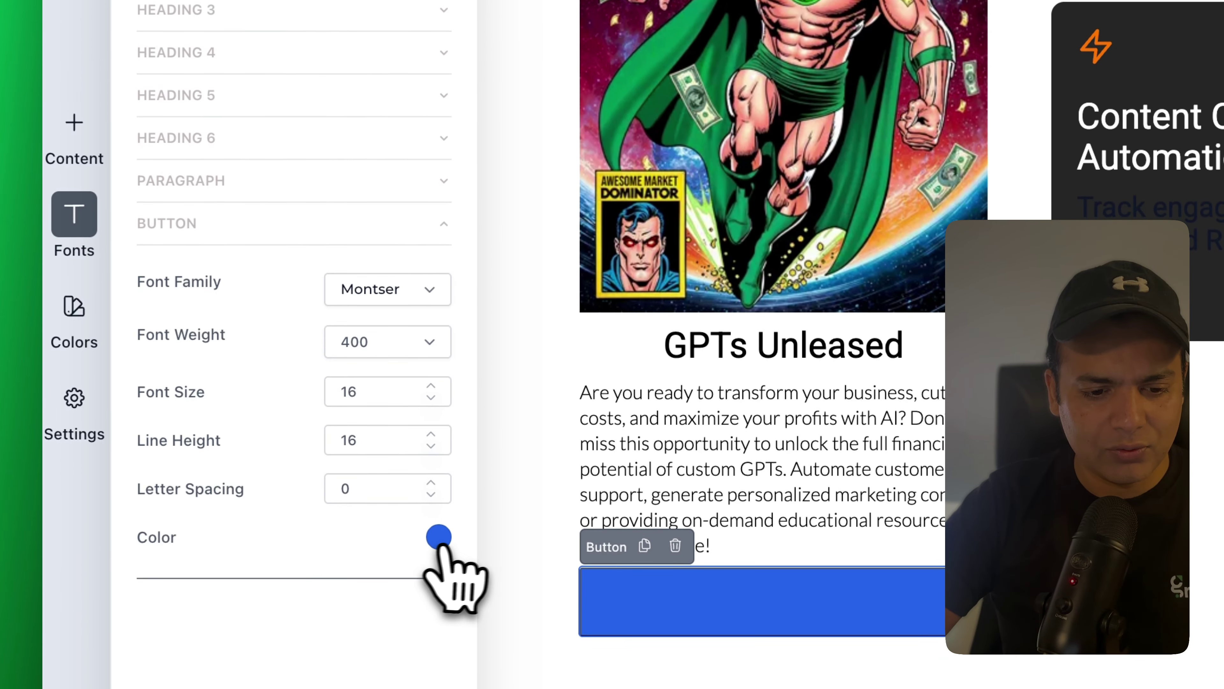
pyautogui.click(438, 536)
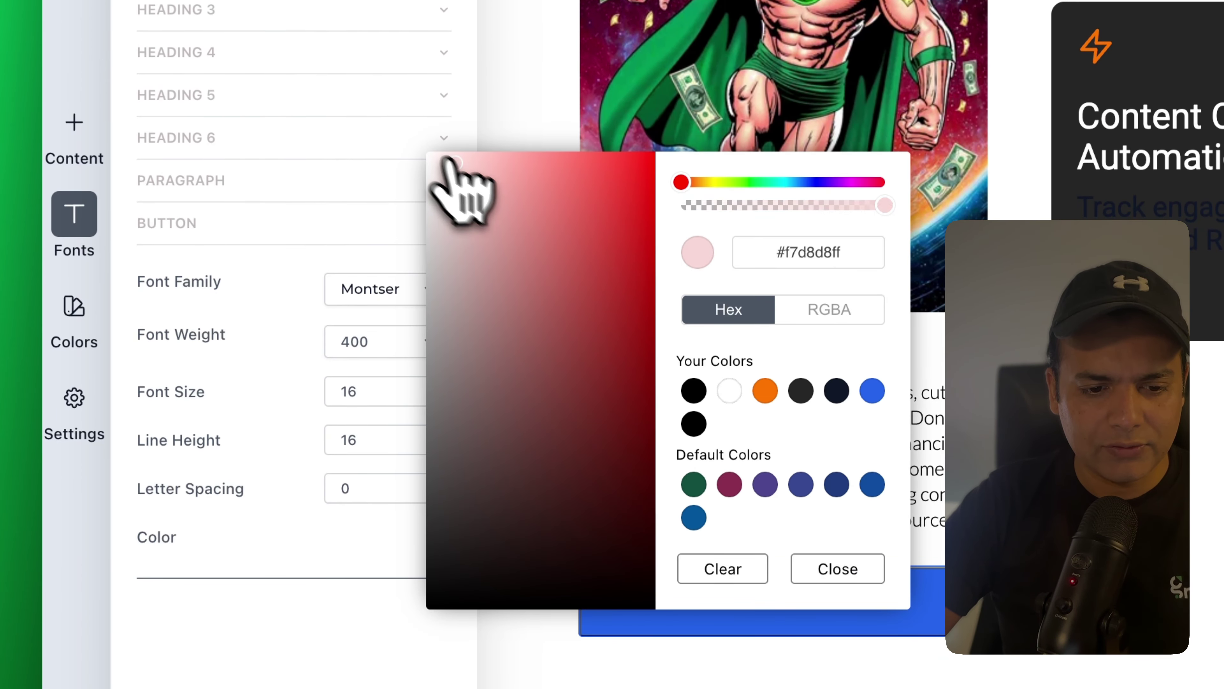
pyautogui.moveTo(447, 161); pyautogui.dragTo(383, 147)
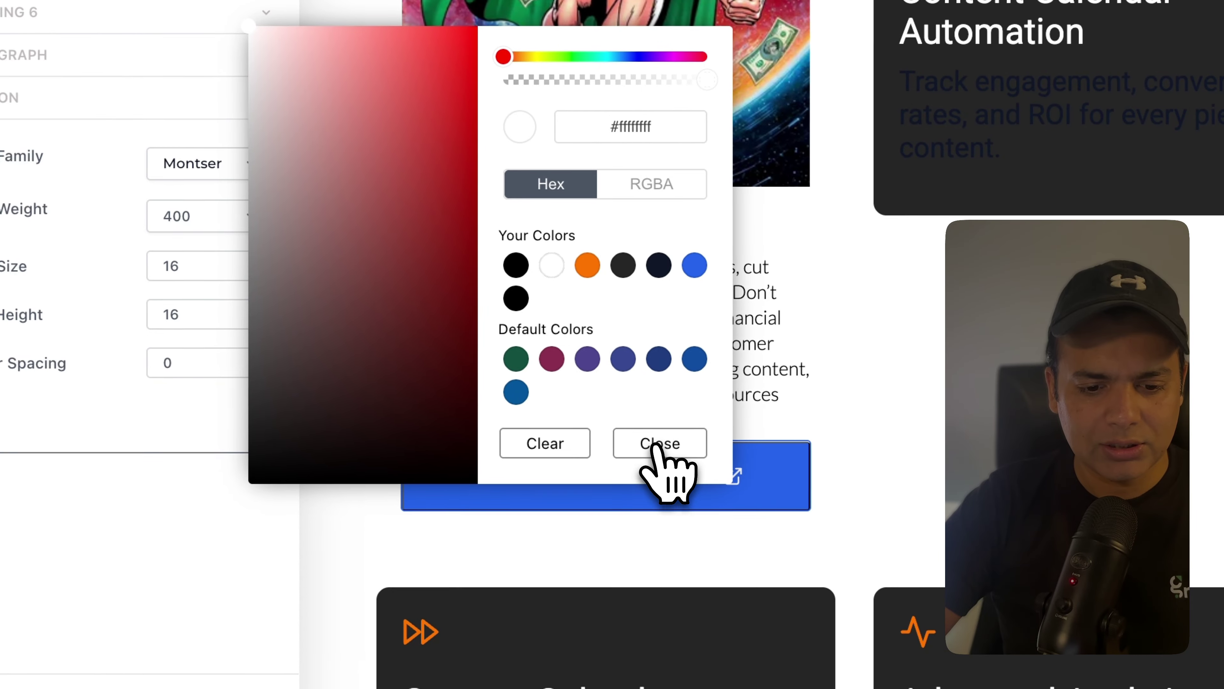
pyautogui.click(656, 444)
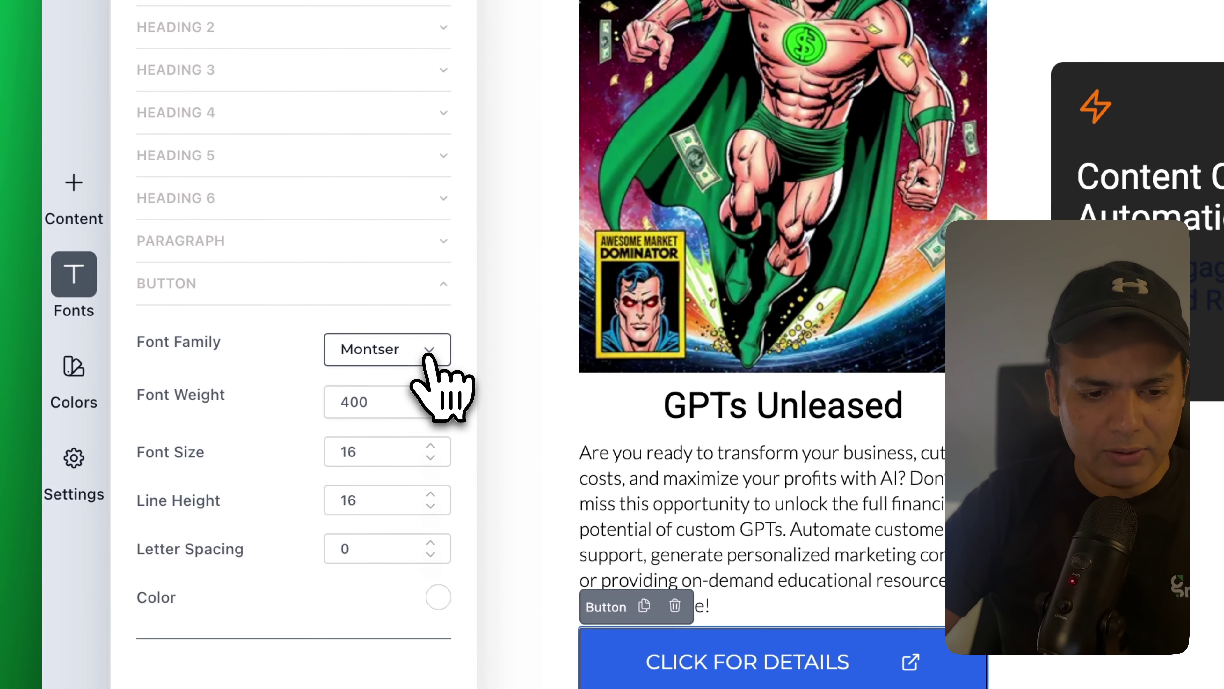
# Change the font family of the page's Button typography to Lato
pyautogui.click(419, 352)
pyautogui.scroll(-20, 430, 270)
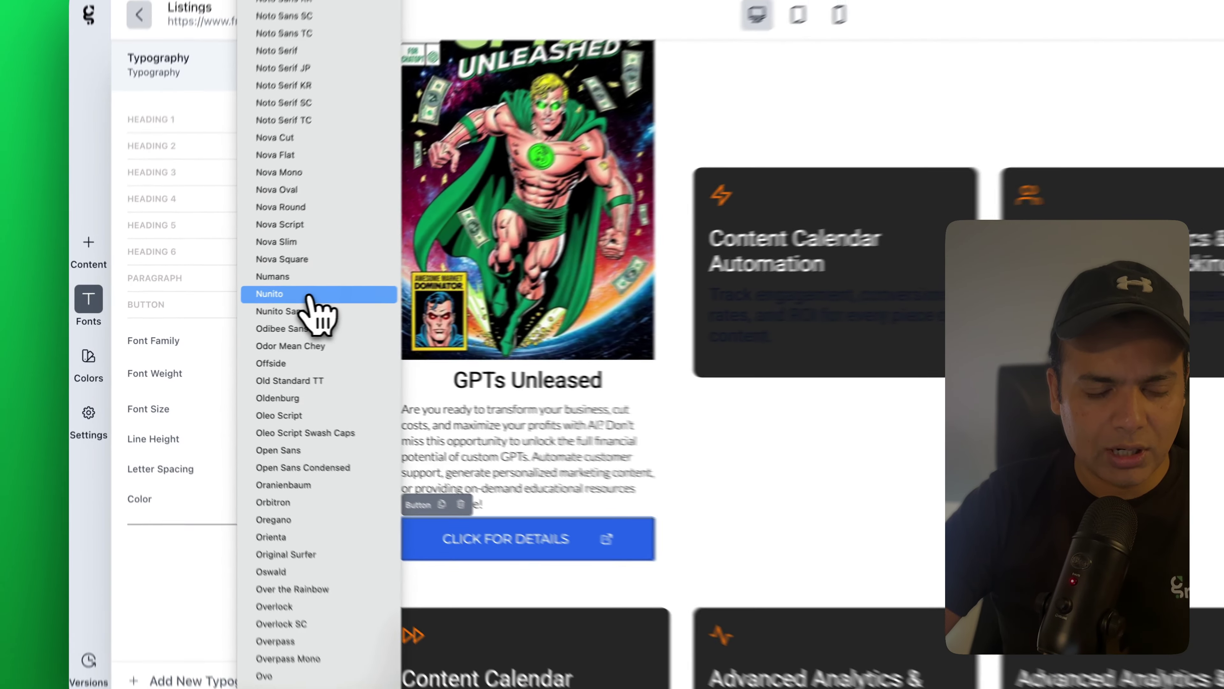
pyautogui.scroll(-15, 309, 298)
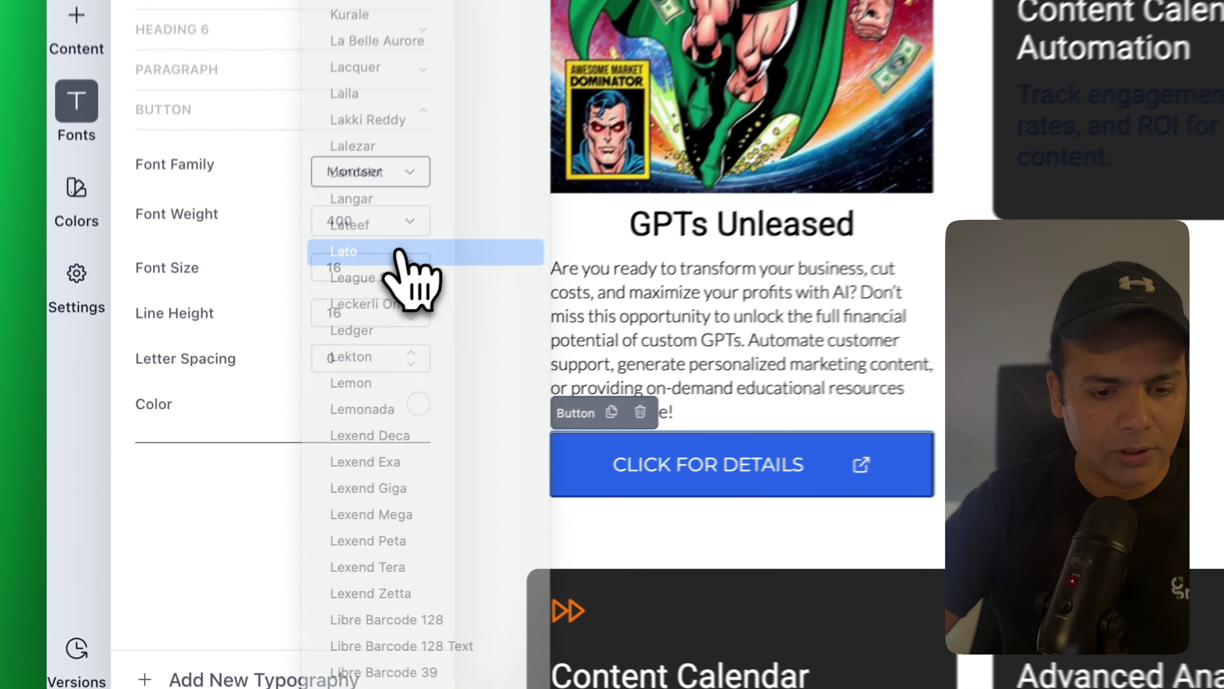
pyautogui.click(287, 390)
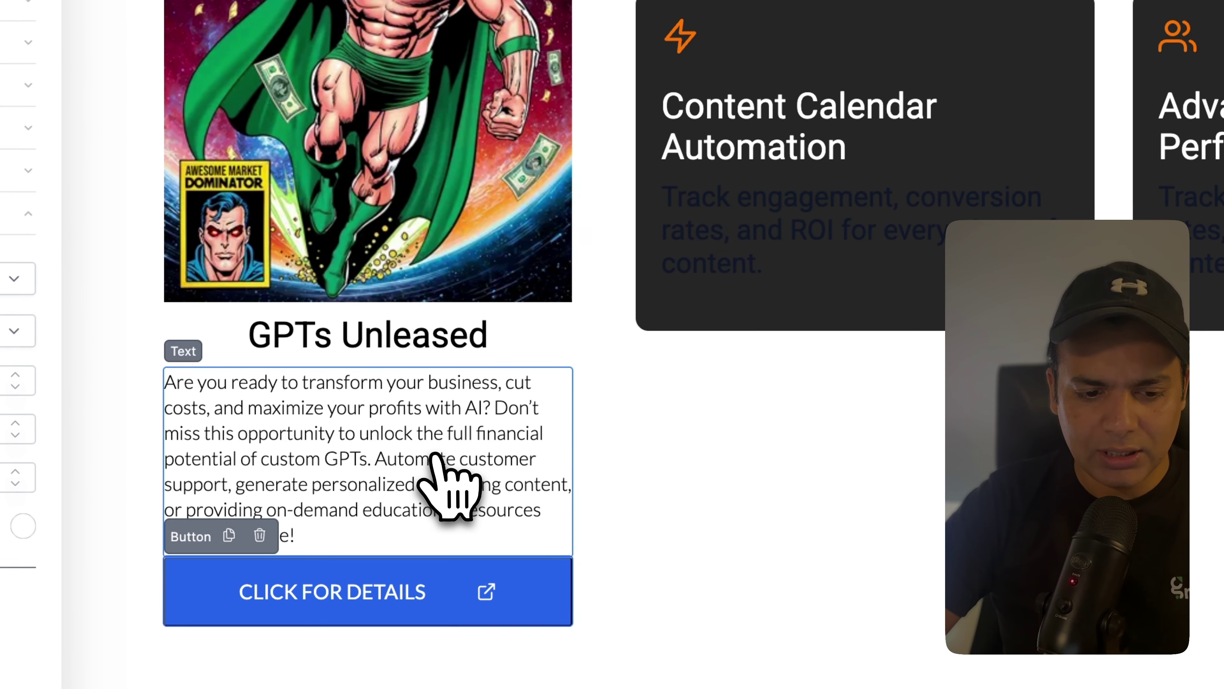
# Delete the dark "Advanced Analytics & Performance Tracking" and "Content Calendar Automation" cards from the second row
pyautogui.click(770, 251)
pyautogui.scroll(4, 478, 197)
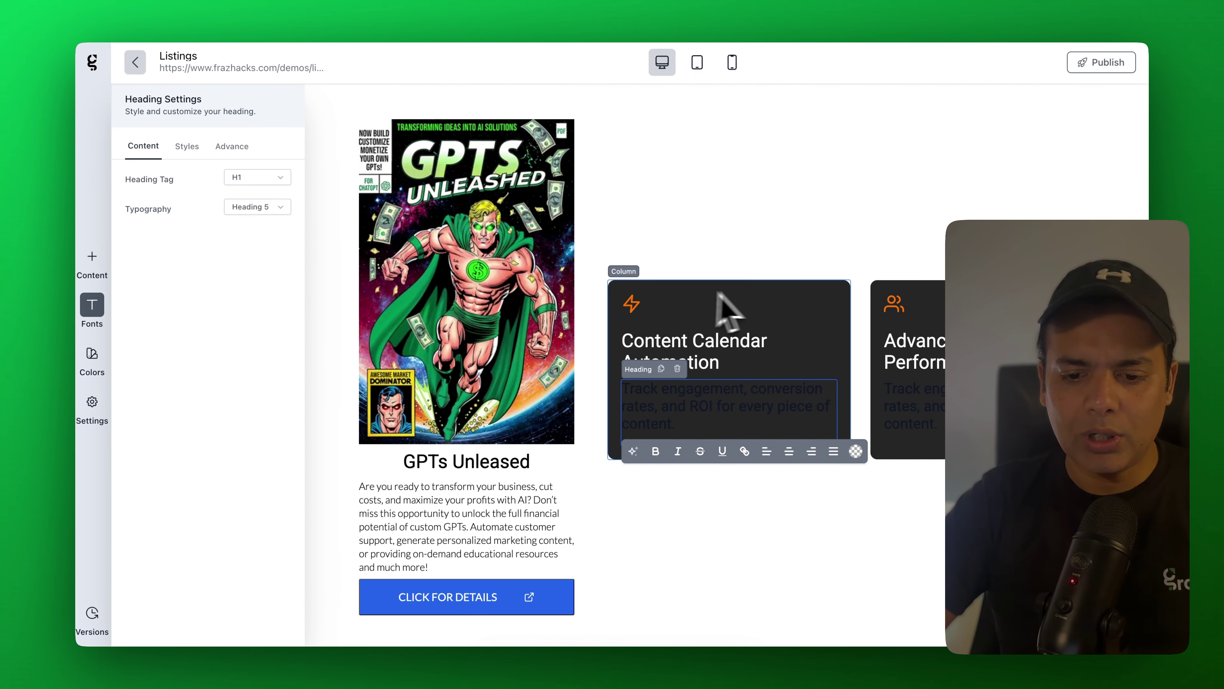
pyautogui.scroll(-3, 718, 294)
pyautogui.scroll(-2, 906, 569)
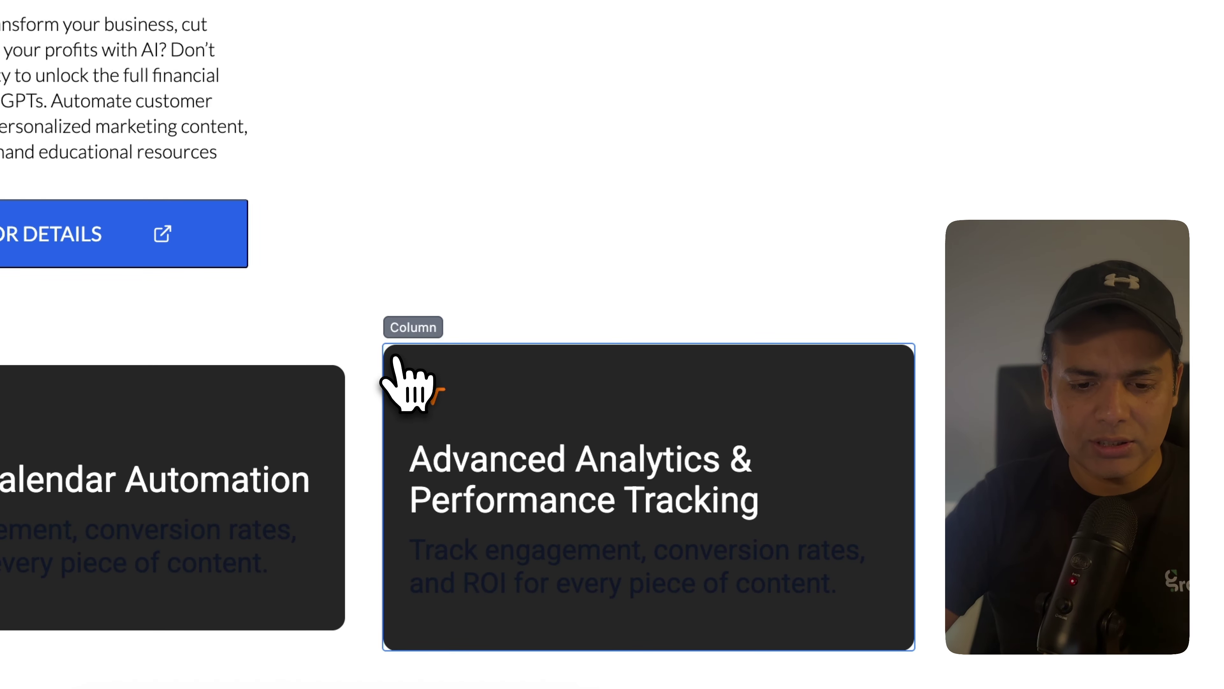
pyautogui.click(485, 322)
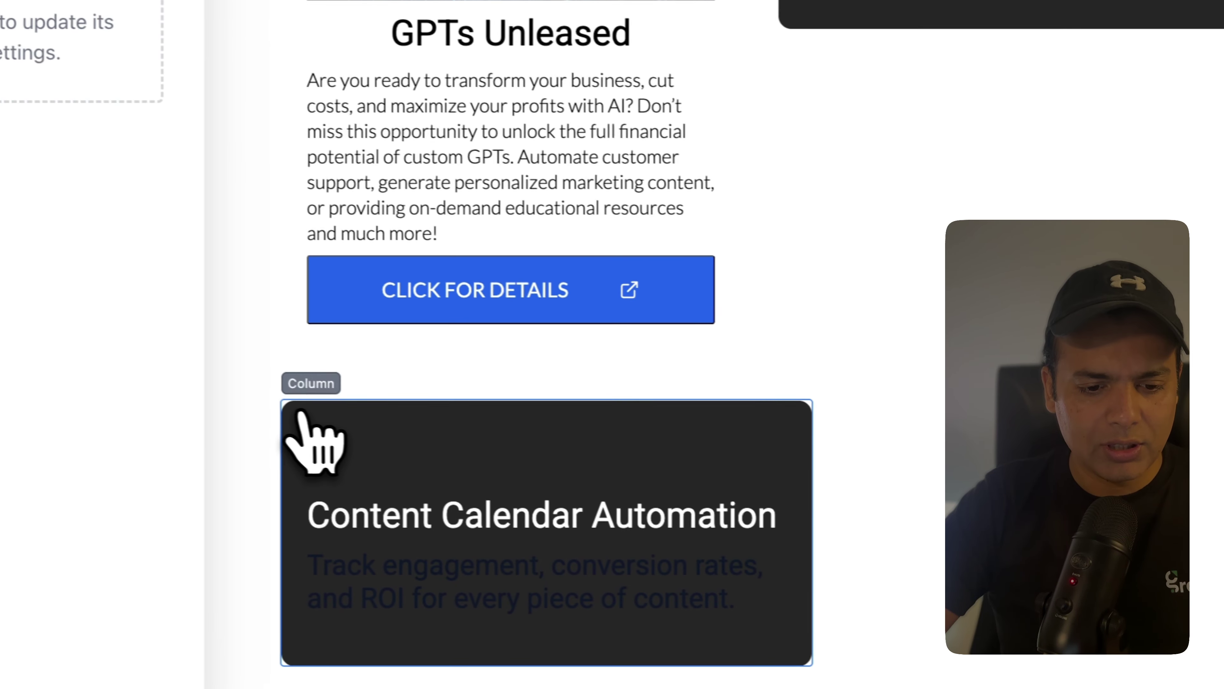
pyautogui.click(400, 381)
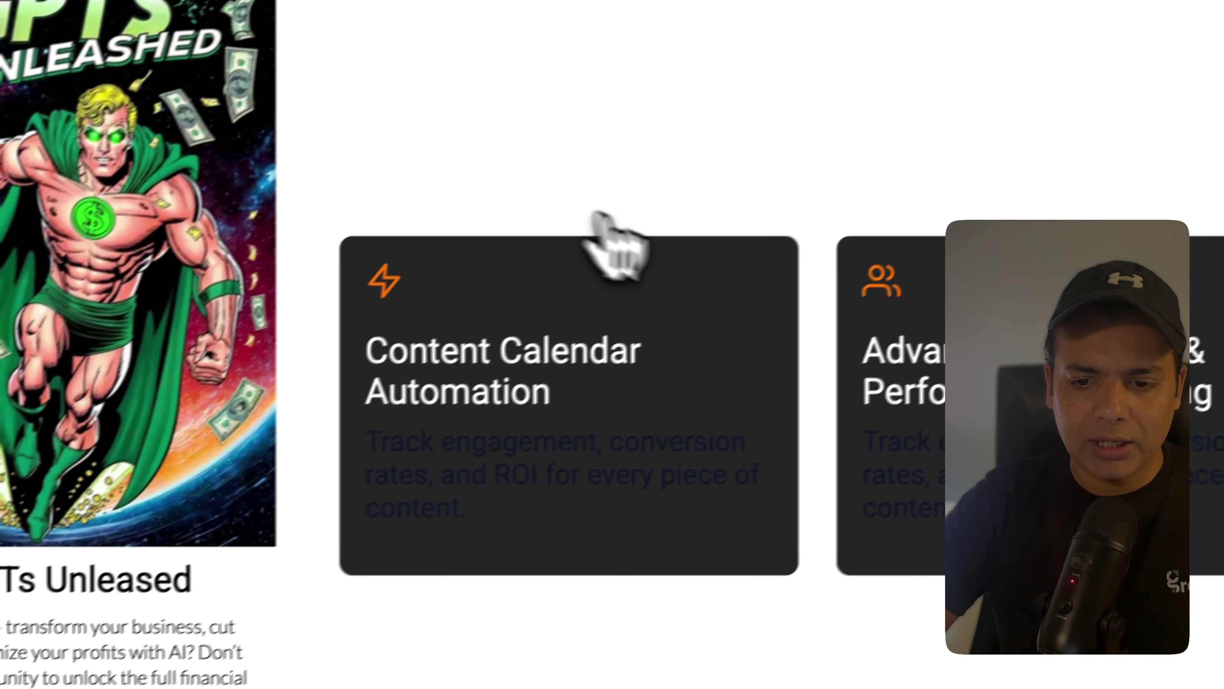
# Delete the two dark placeholder cards beside the GPTs Unleased card in the first row
pyautogui.click(857, 265)
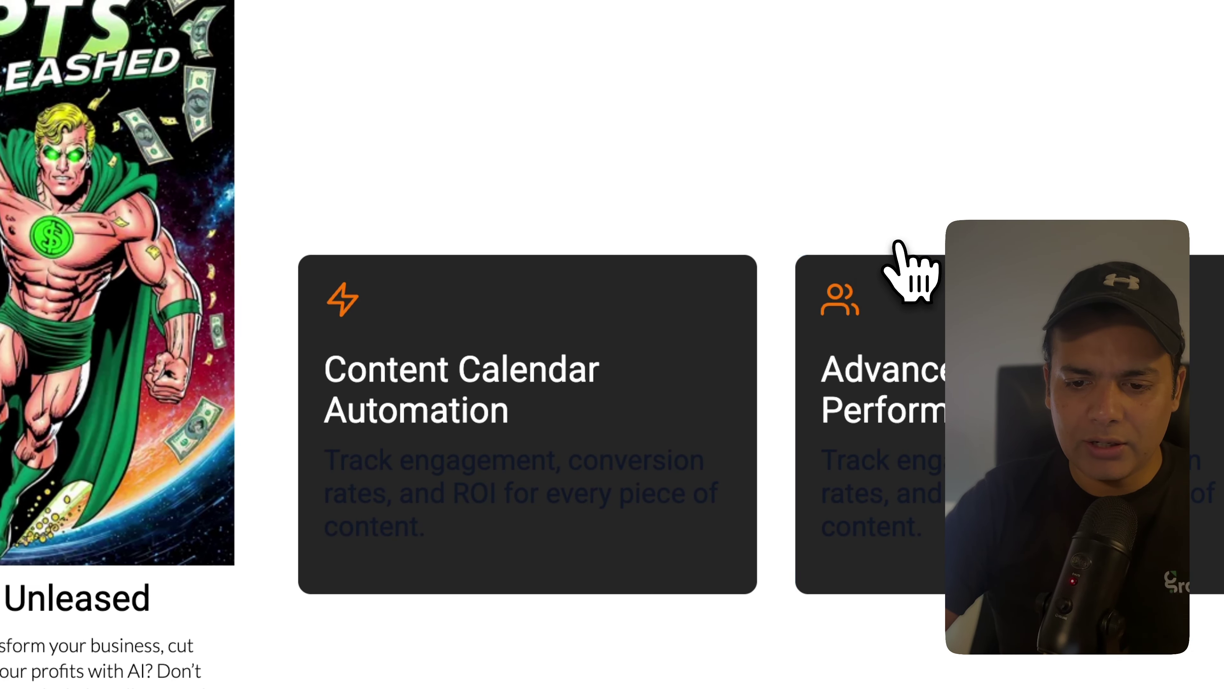
pyautogui.click(897, 243)
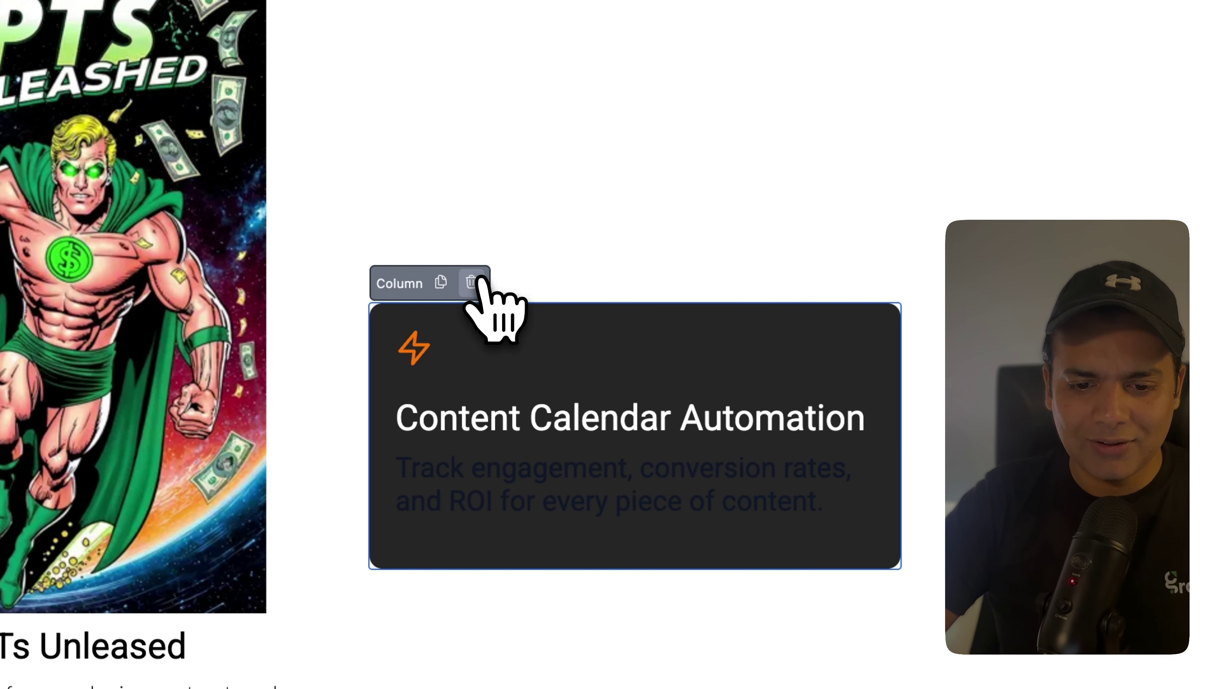
pyautogui.click(471, 282)
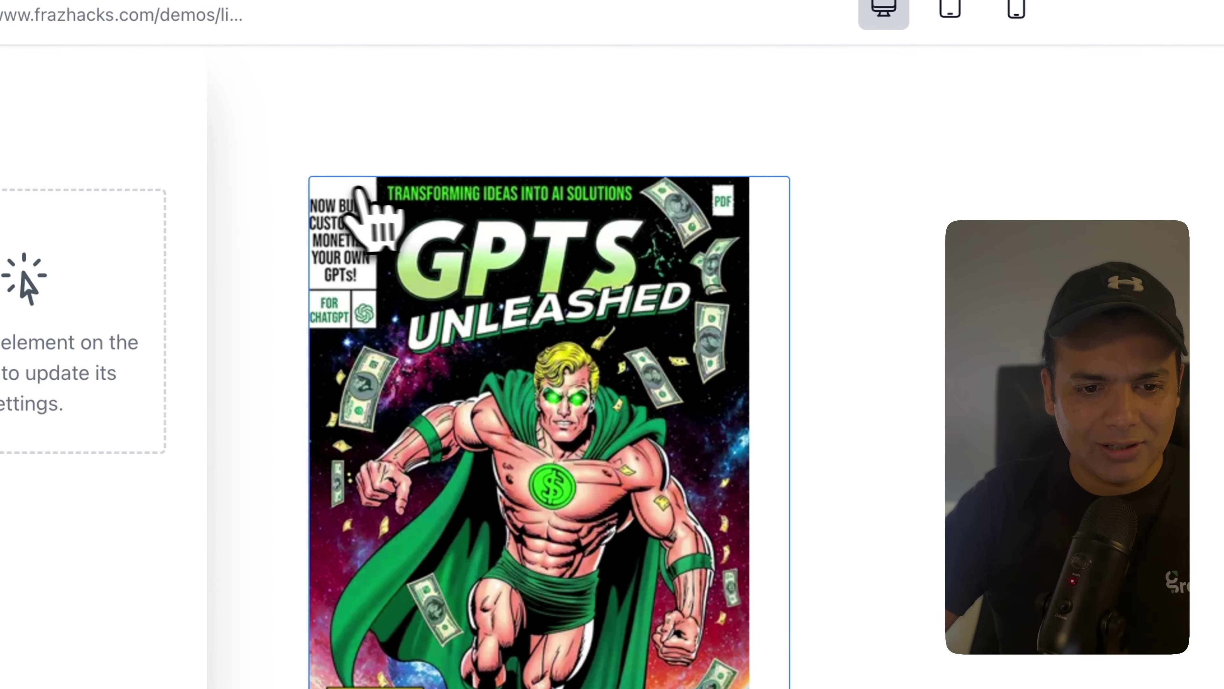
# Duplicate the column of the GPTs Unleased card twice so the first row holds three product cards
pyautogui.click(326, 200)
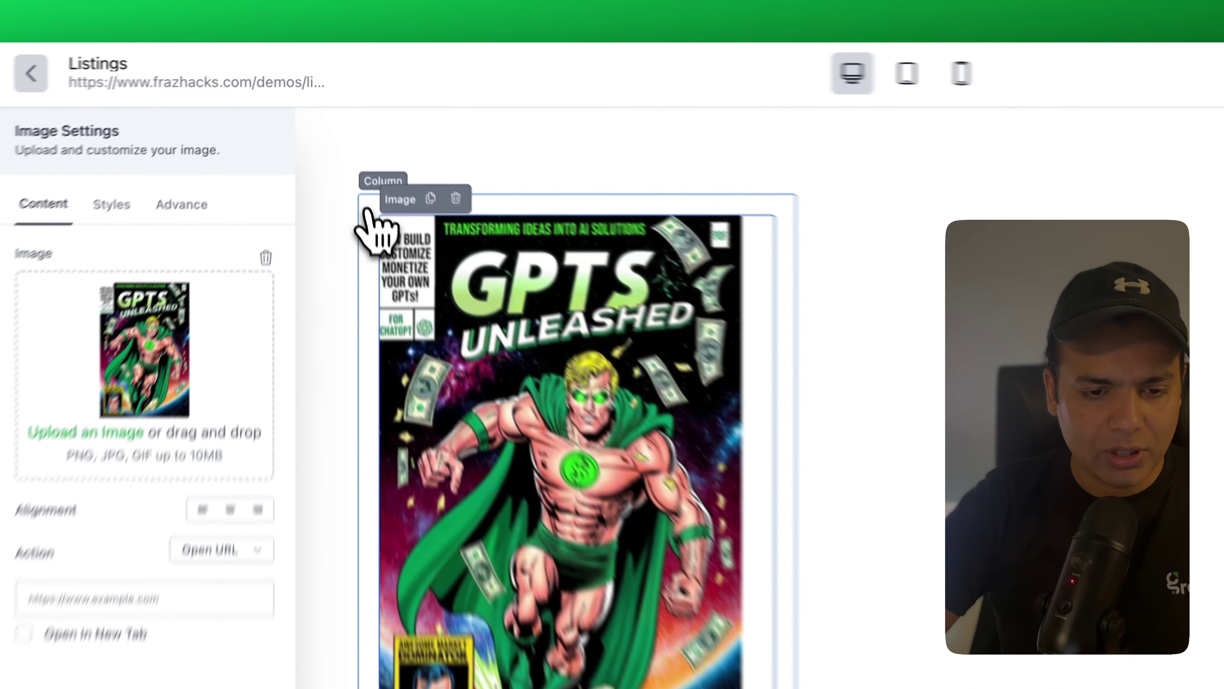
pyautogui.click(349, 153)
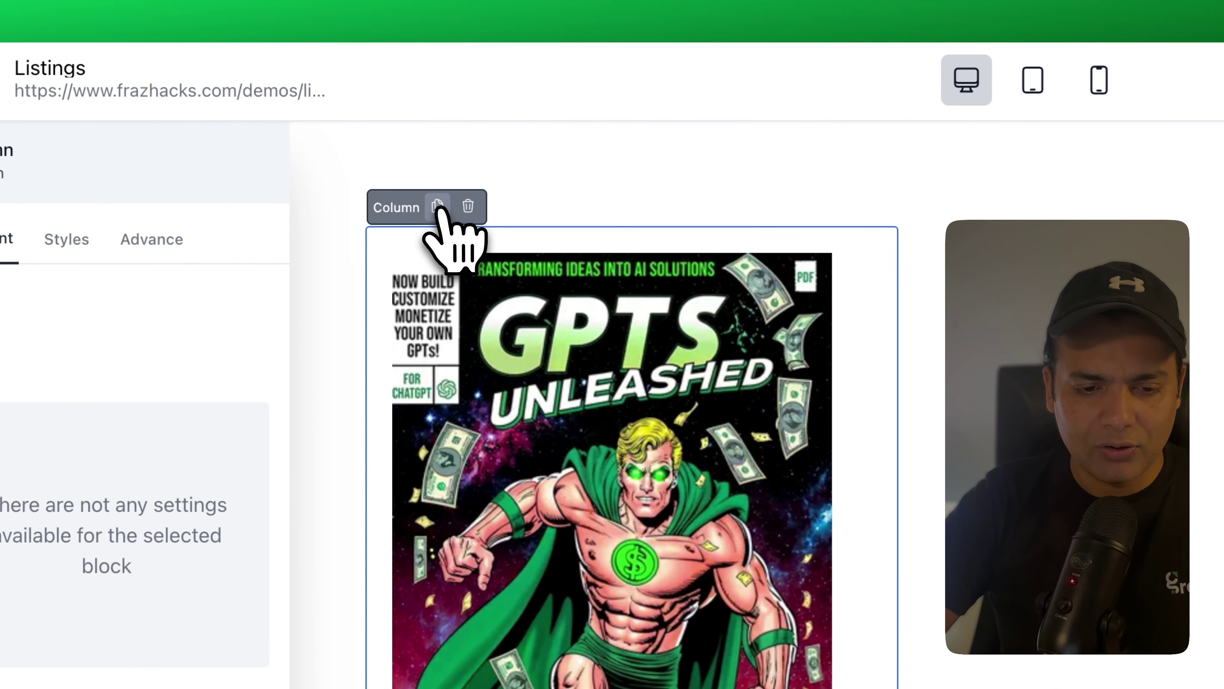
pyautogui.click(438, 206)
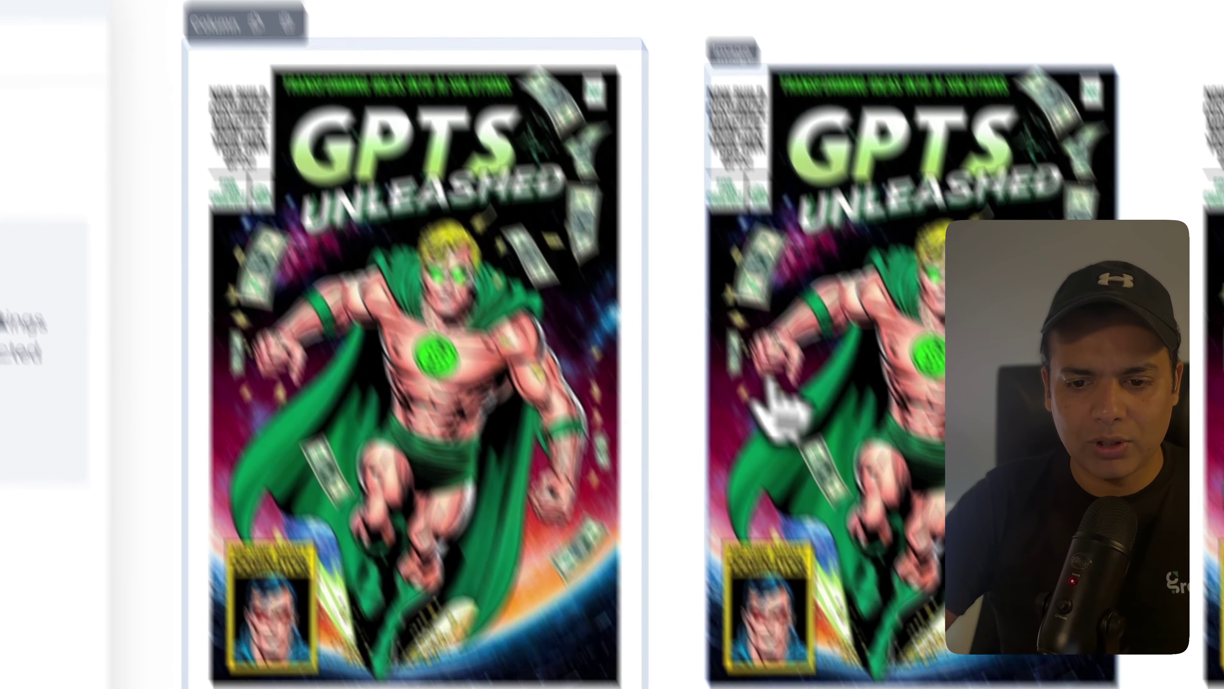
# Delete the empty row below the three product cards
pyautogui.scroll(-5, 909, 612)
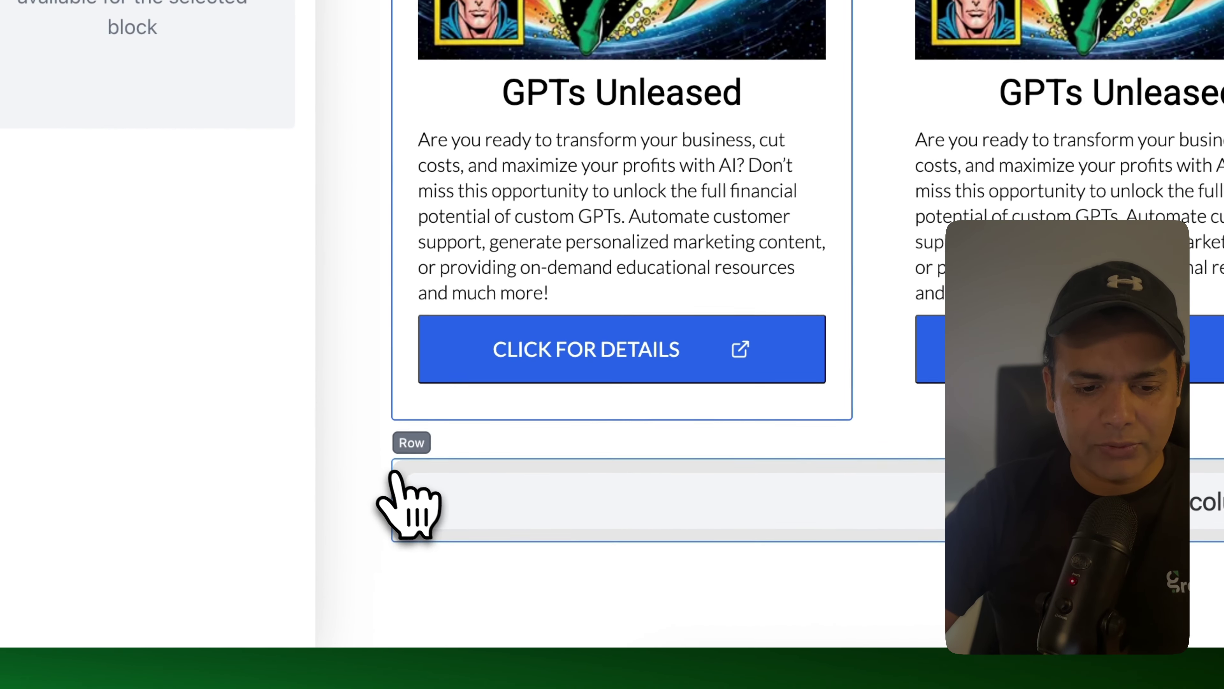
pyautogui.click(416, 473)
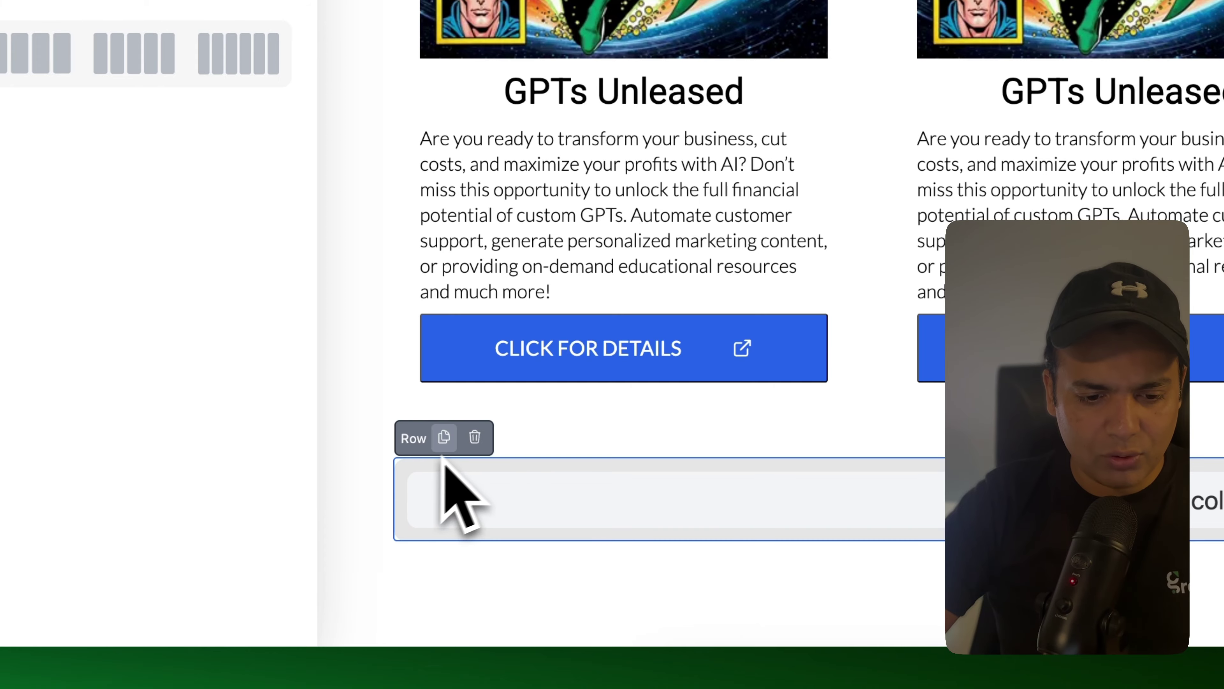
pyautogui.click(474, 436)
pyautogui.scroll(5, 683, 377)
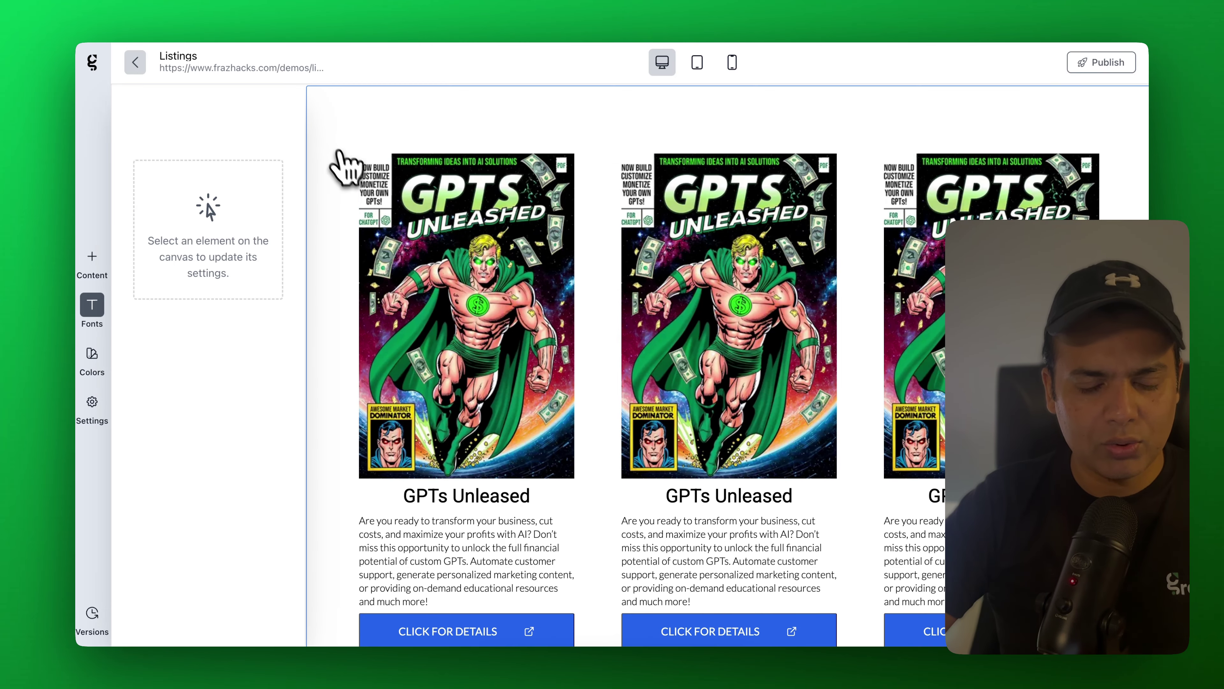
# Select the row holding the three GPTs Unleased cards and review its layout from the cover images down to the CLICK FOR DETAILS buttons
pyautogui.click(354, 159)
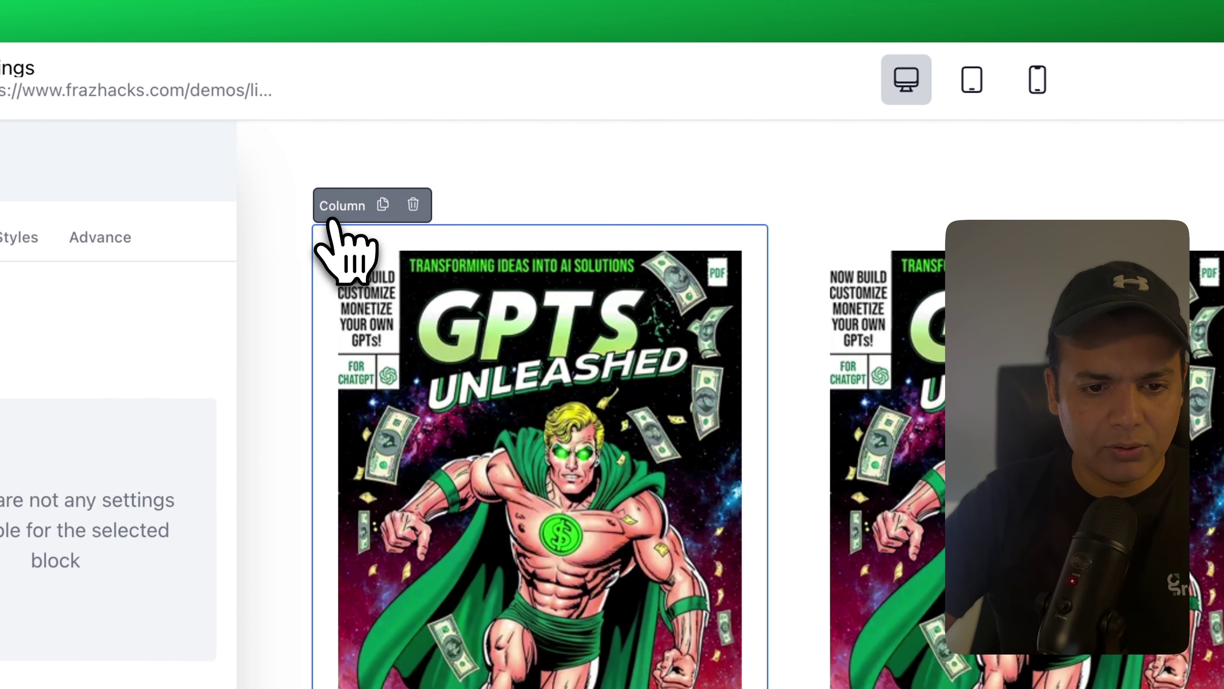
pyautogui.click(337, 244)
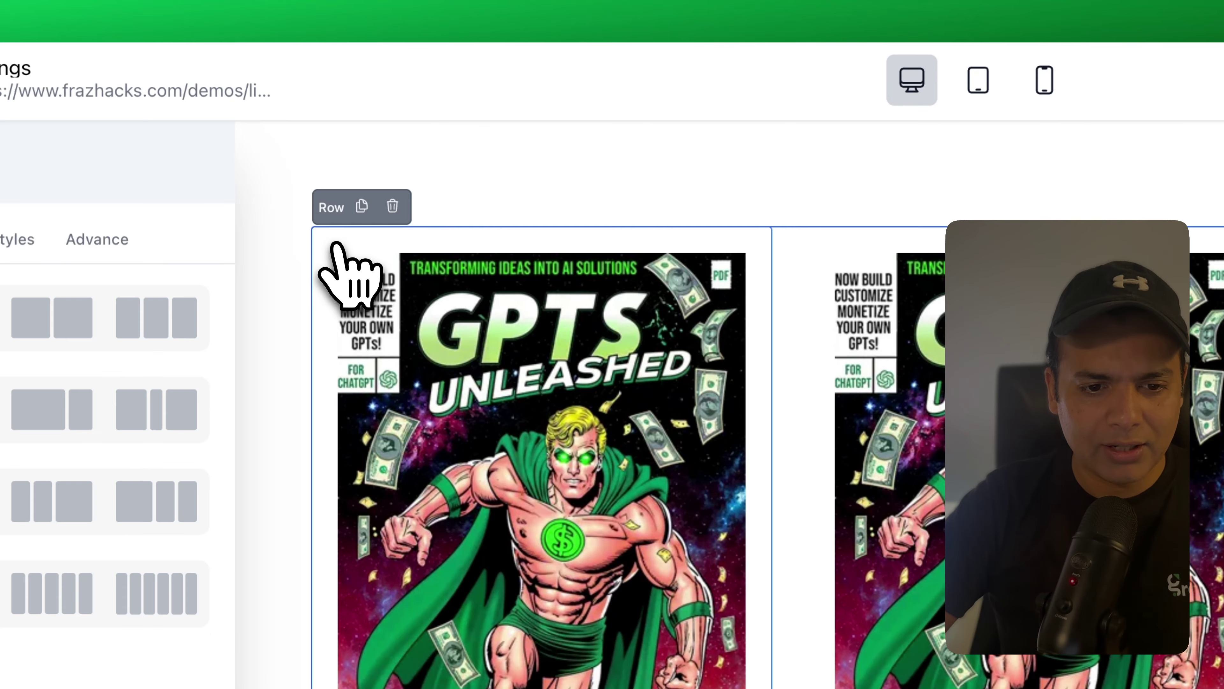
pyautogui.scroll(-3, 419, 434)
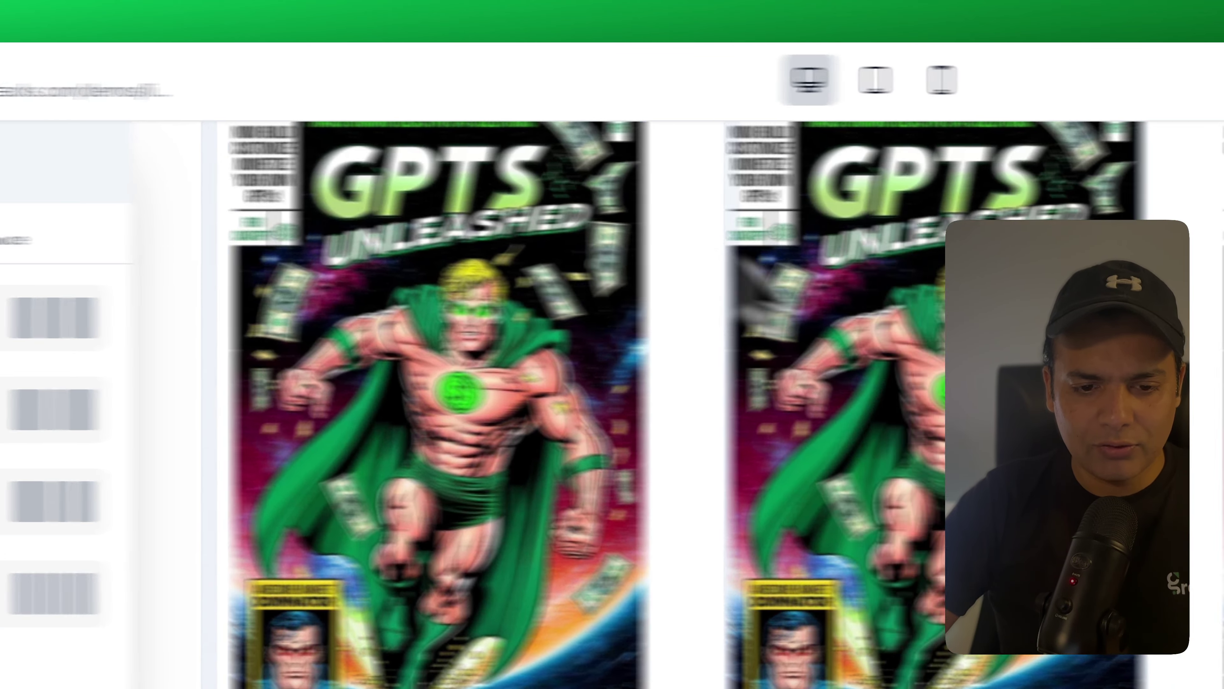
pyautogui.scroll(3, 462, 579)
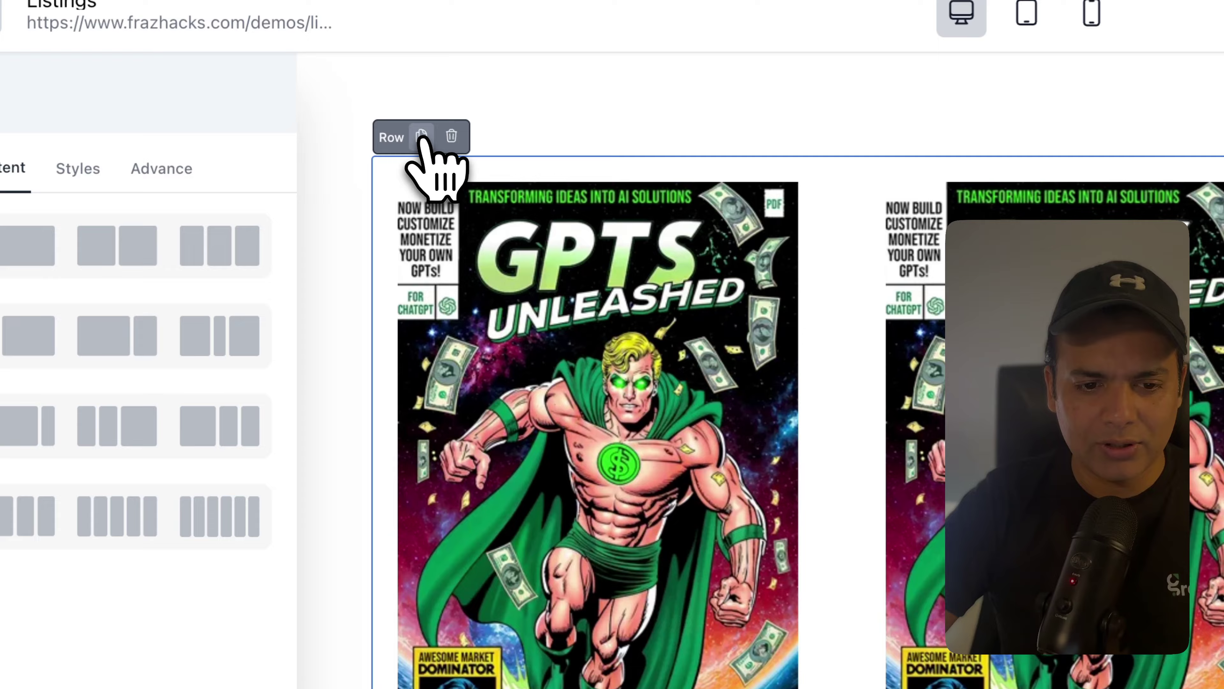
pyautogui.scroll(-8, 518, 293)
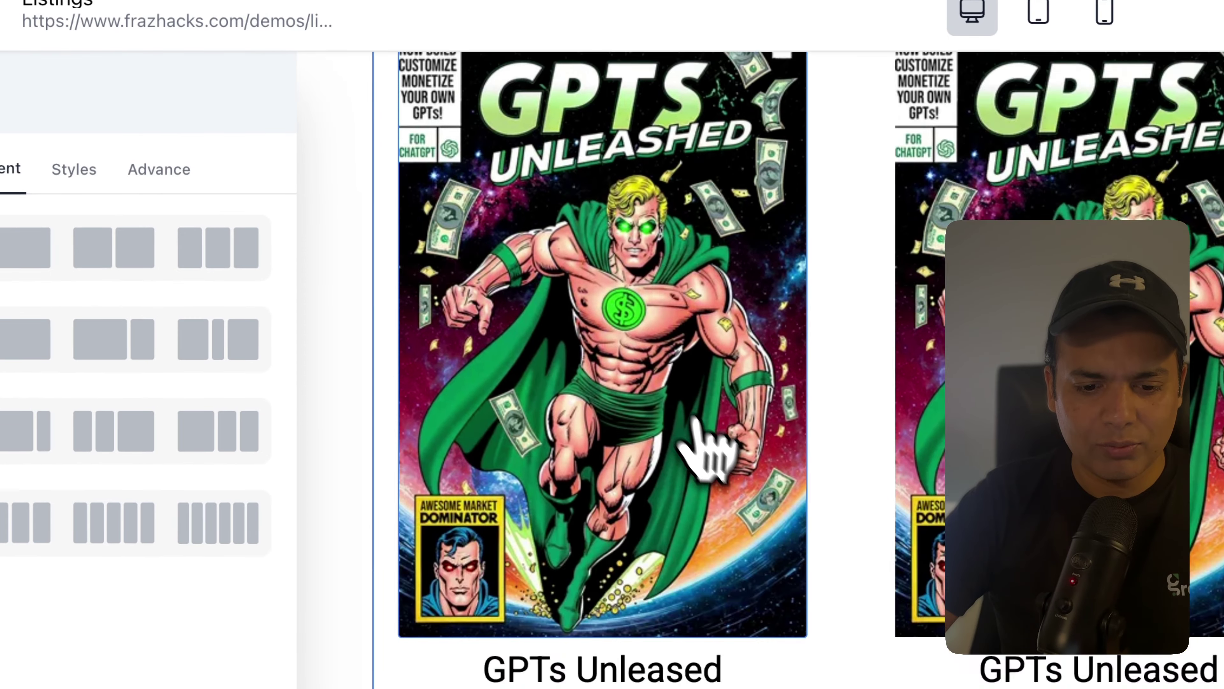
pyautogui.scroll(-5, 713, 446)
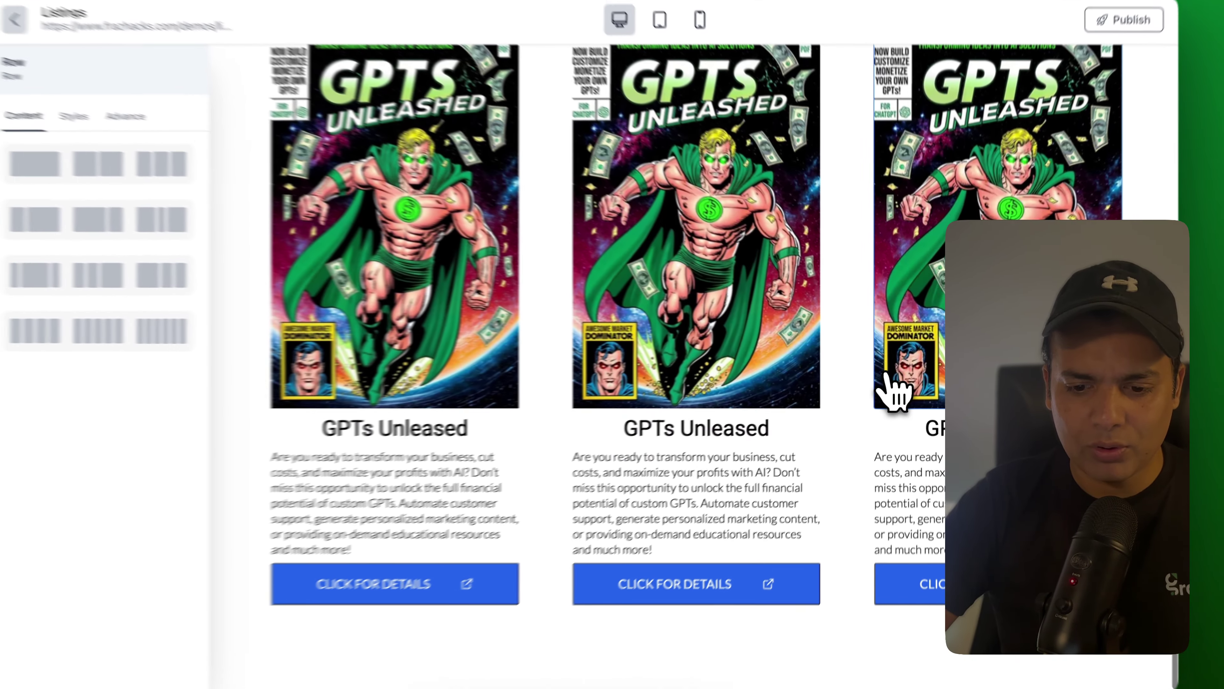
pyautogui.scroll(3, 598, 340)
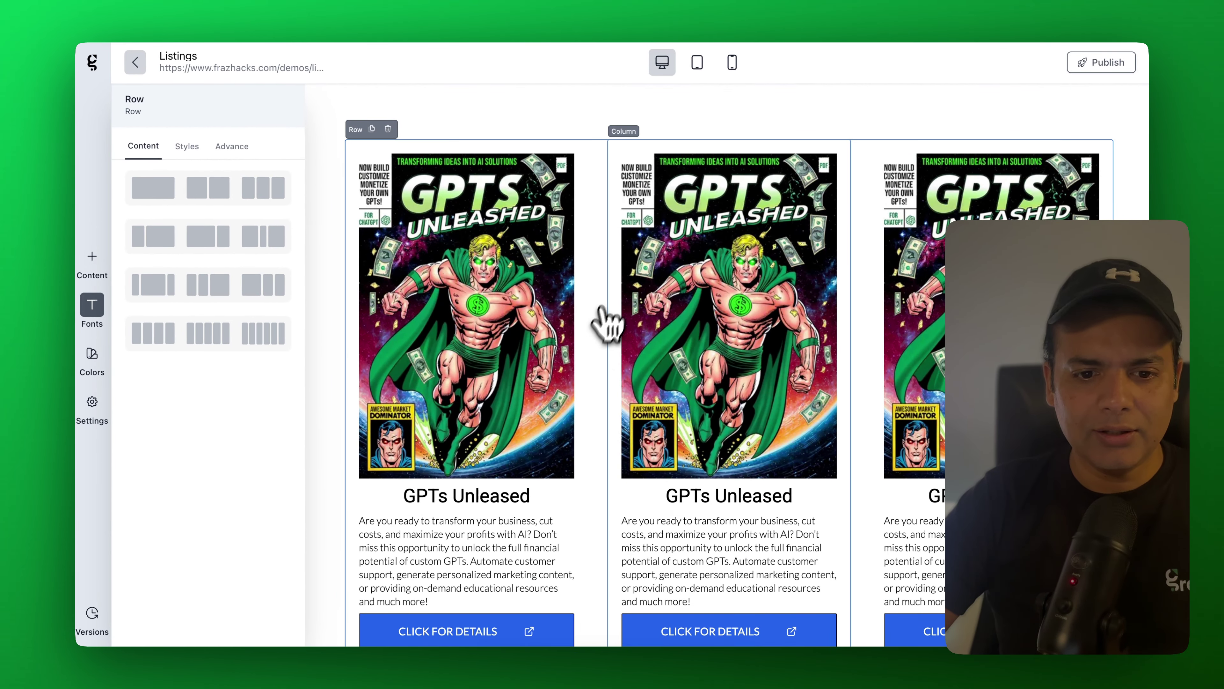
pyautogui.scroll(-2, 737, 368)
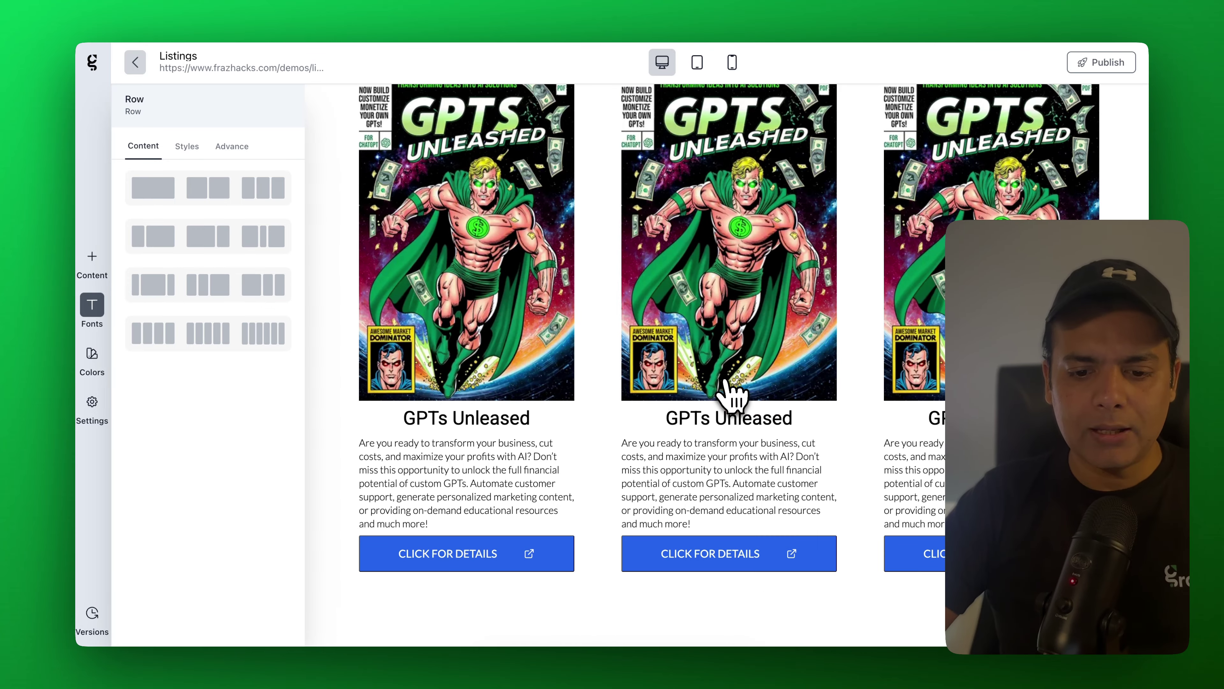
pyautogui.scroll(2, 738, 270)
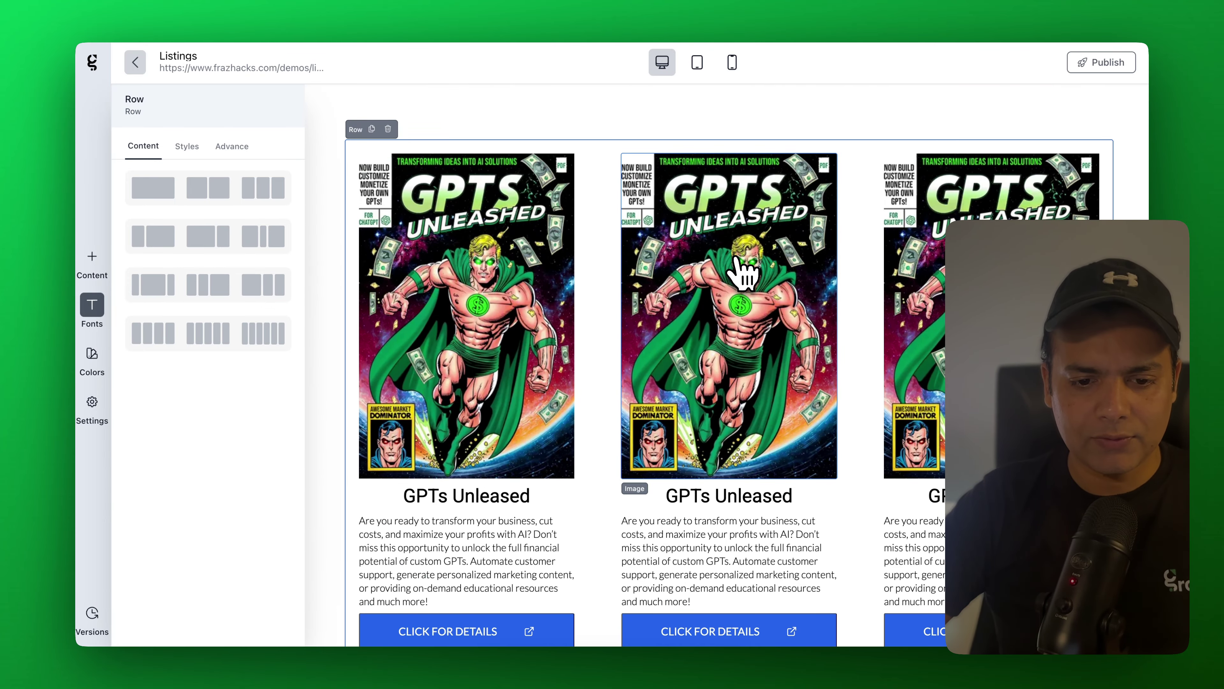
pyautogui.scroll(-5, 740, 273)
pyautogui.scroll(5, 740, 273)
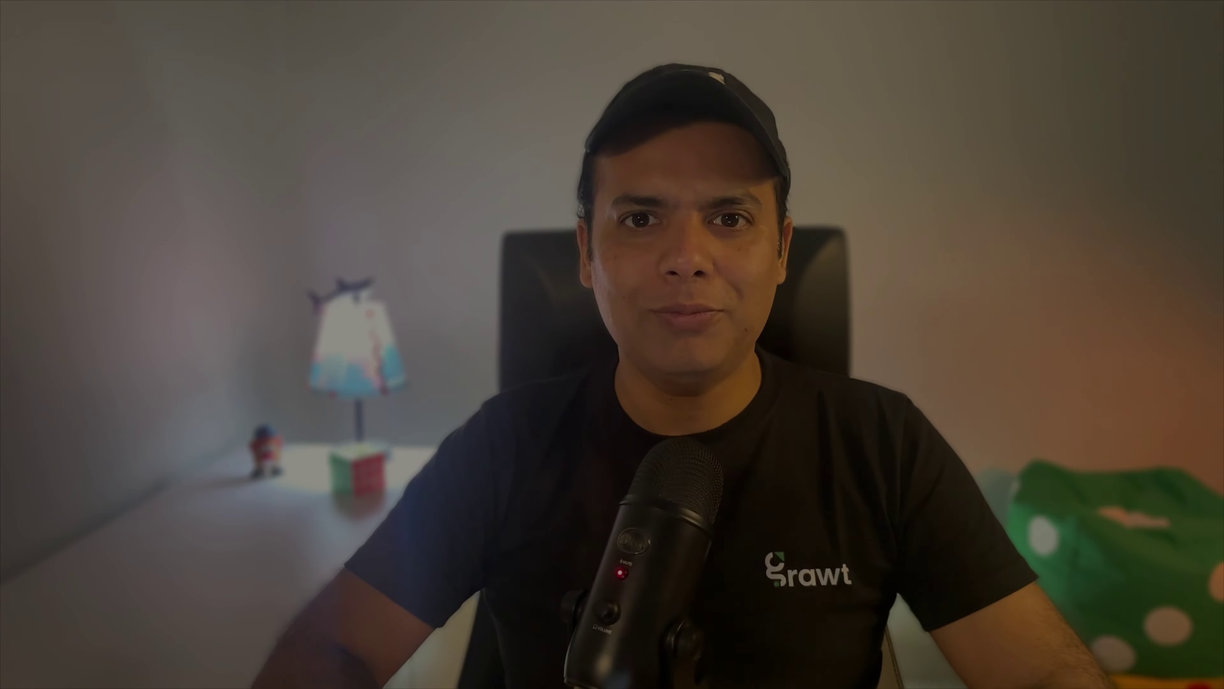